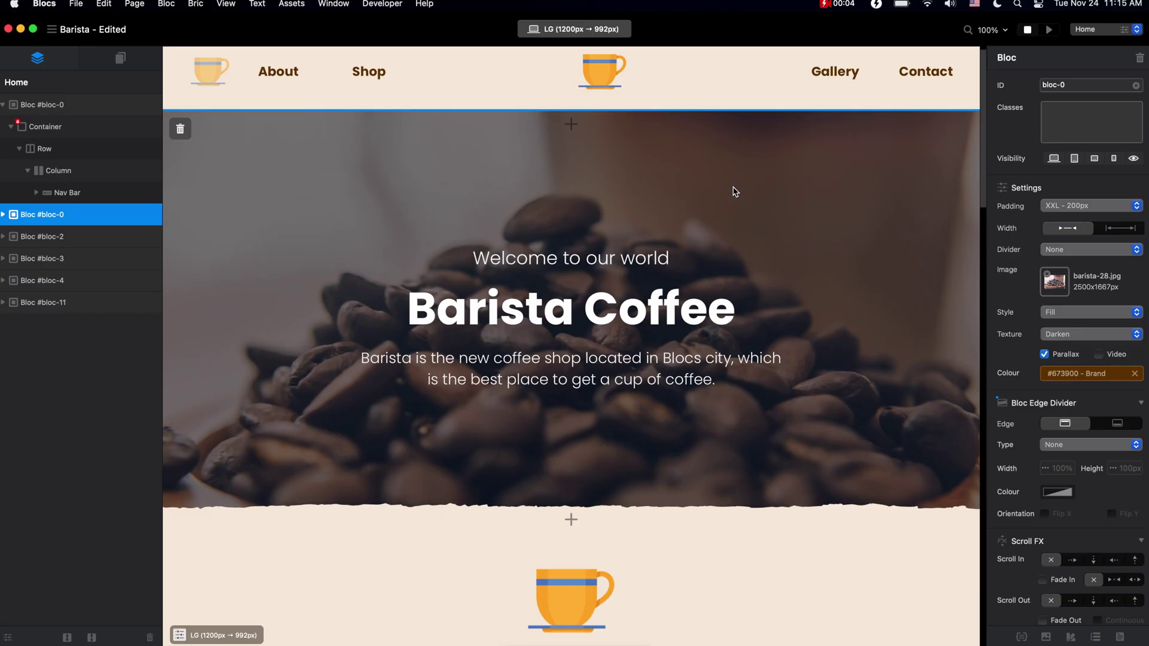
Select each Barista home bloc in turn: navigation, hero, introduction, Shop Coffee Beans, footer
{"action": "left_click", "coordinate": [742, 102]}
{"action": "left_click", "coordinate": [741, 151]}
{"action": "scroll", "coordinate": [740, 151], "scroll_direction": "down", "scroll_amount": 15}
{"action": "scroll", "coordinate": [741, 152], "scroll_direction": "down", "scroll_amount": 7}
{"action": "scroll", "coordinate": [740, 152], "scroll_direction": "up", "scroll_amount": 20}
{"action": "scroll", "coordinate": [741, 149], "scroll_direction": "up", "scroll_amount": 6}
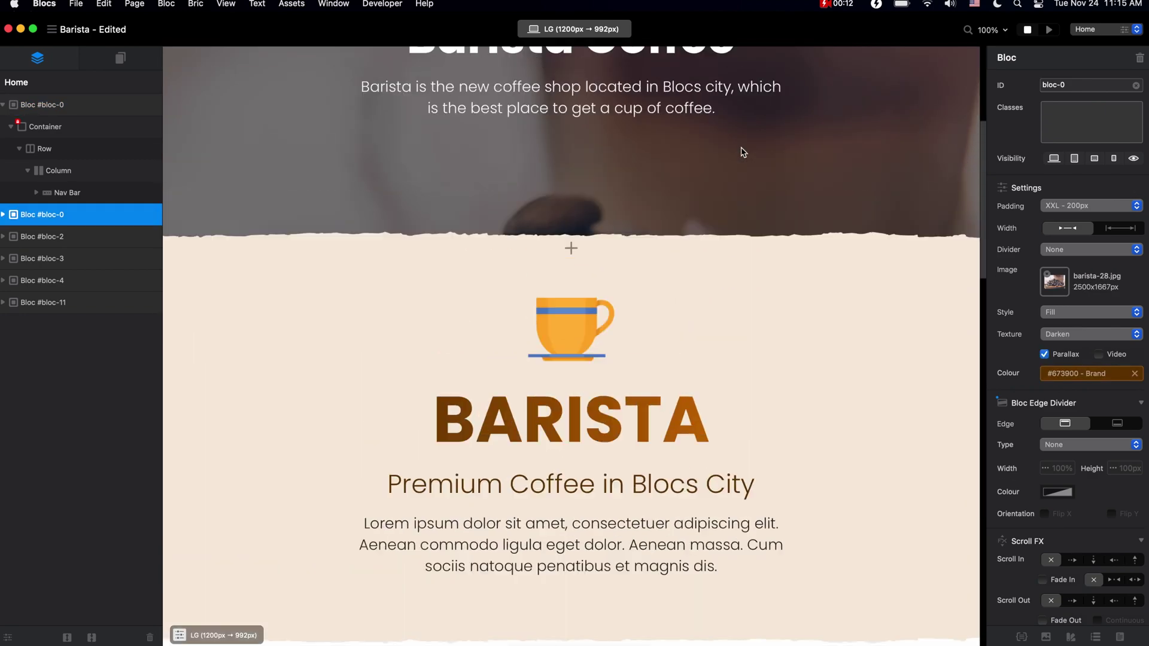
{"action": "left_click", "coordinate": [90, 241]}
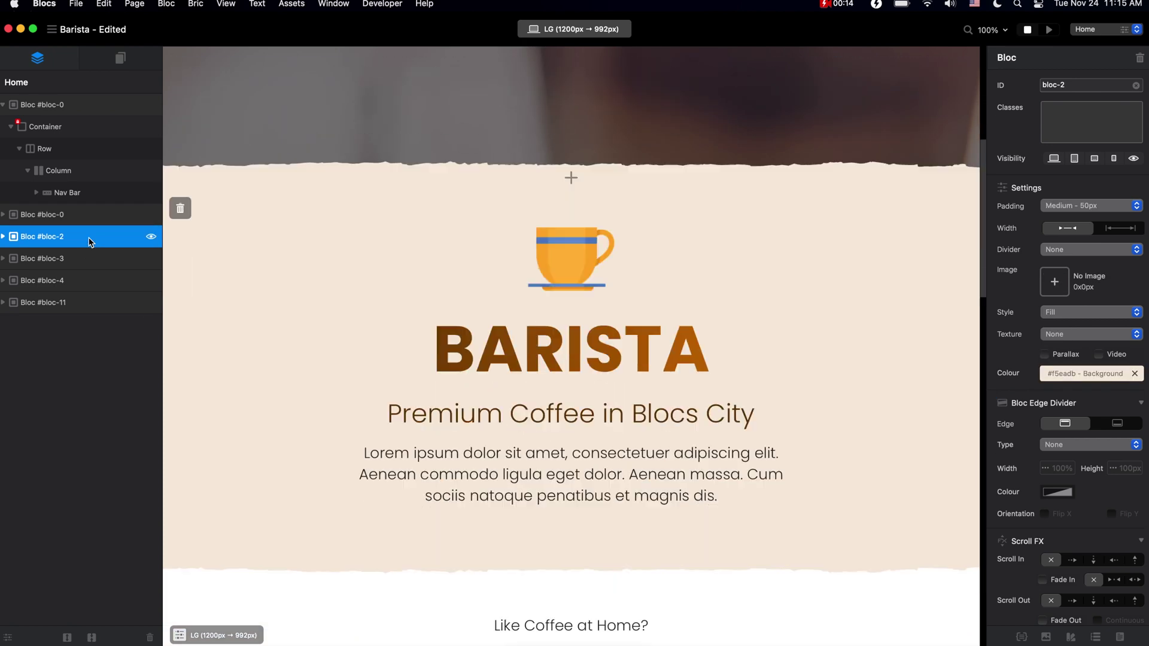
{"action": "left_click", "coordinate": [70, 267]}
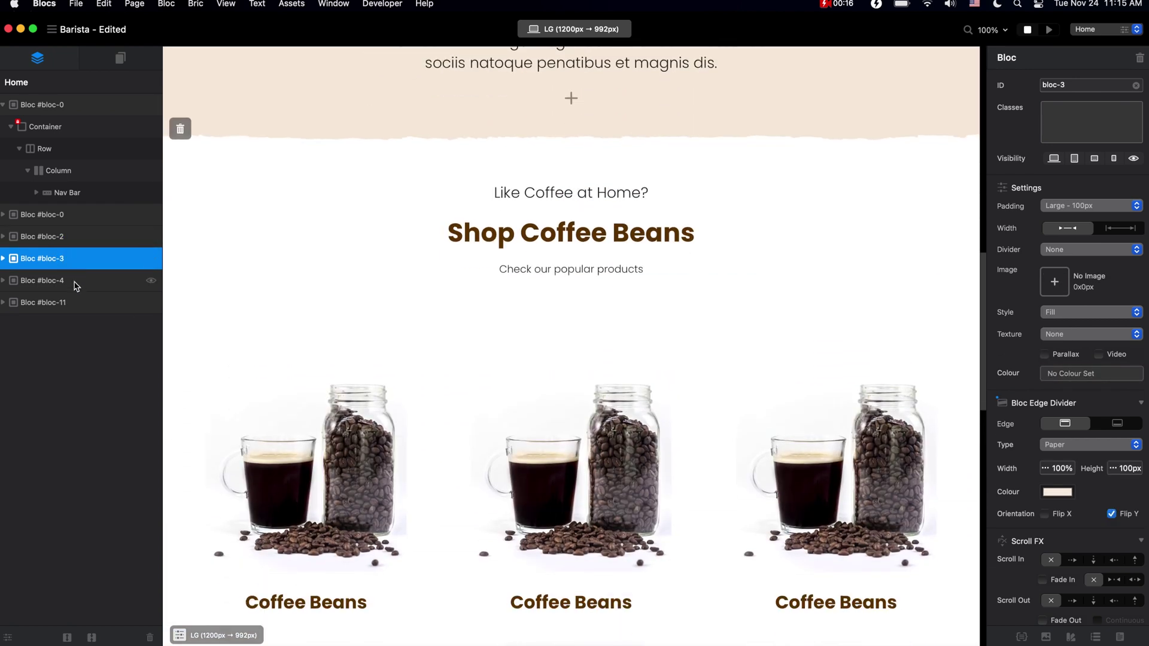
{"action": "left_click", "coordinate": [81, 302]}
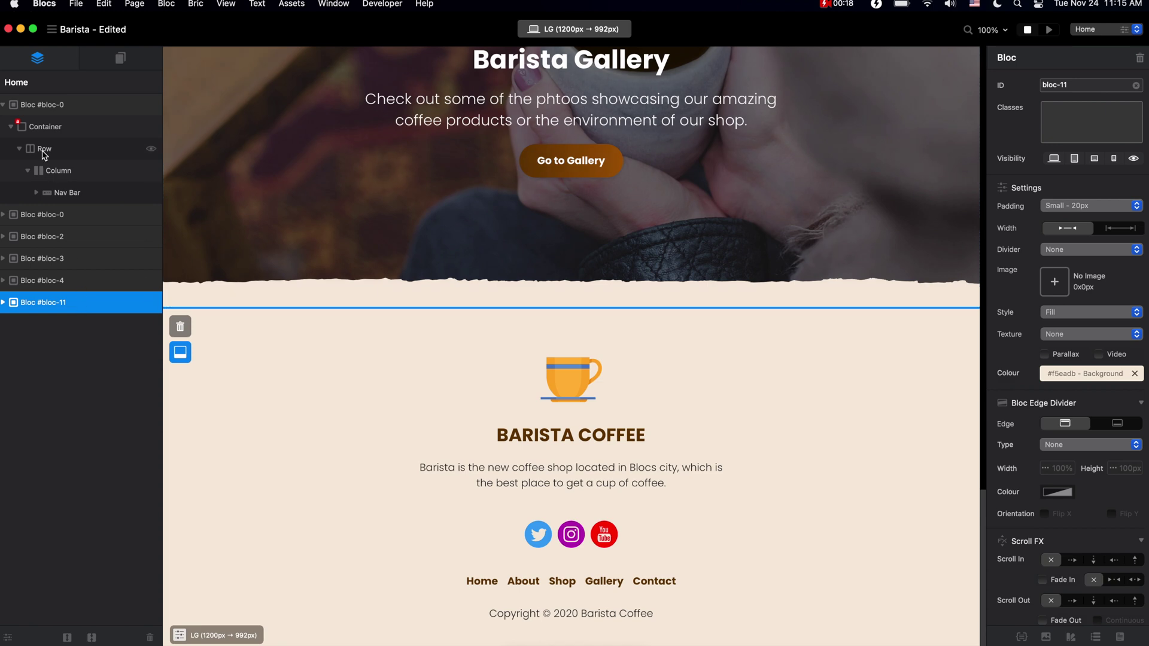
Reselect the navigation bloc, collapse its nested containers, and step the selection down to bloc-3
{"action": "left_click", "coordinate": [69, 108]}
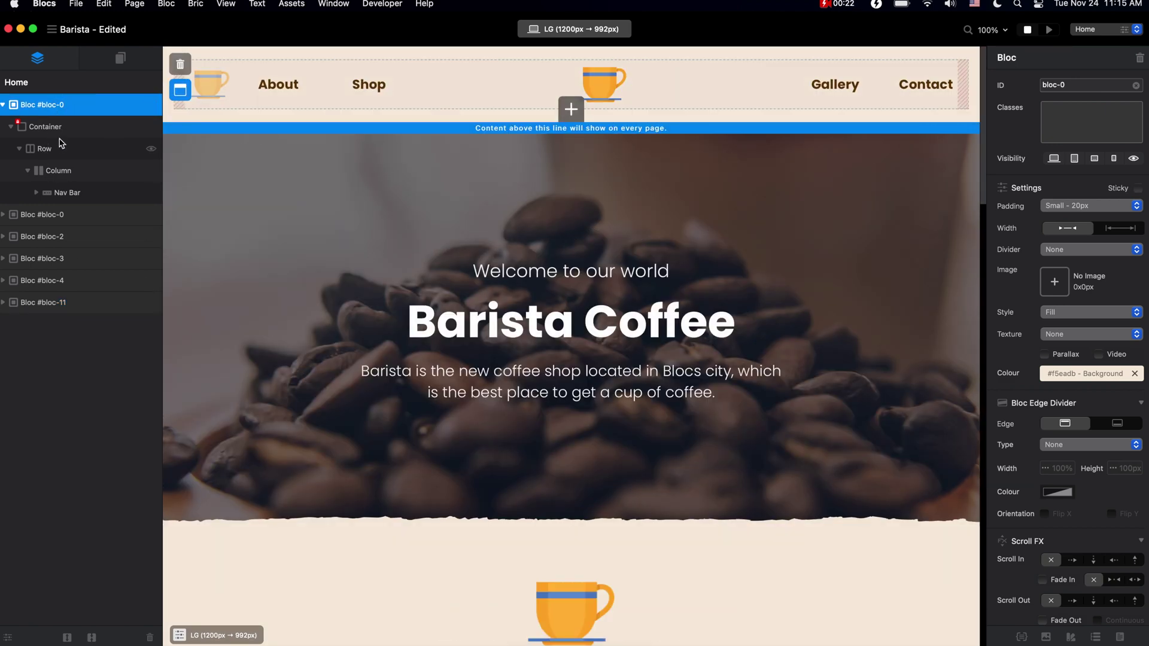
{"action": "left_click", "coordinate": [4, 105]}
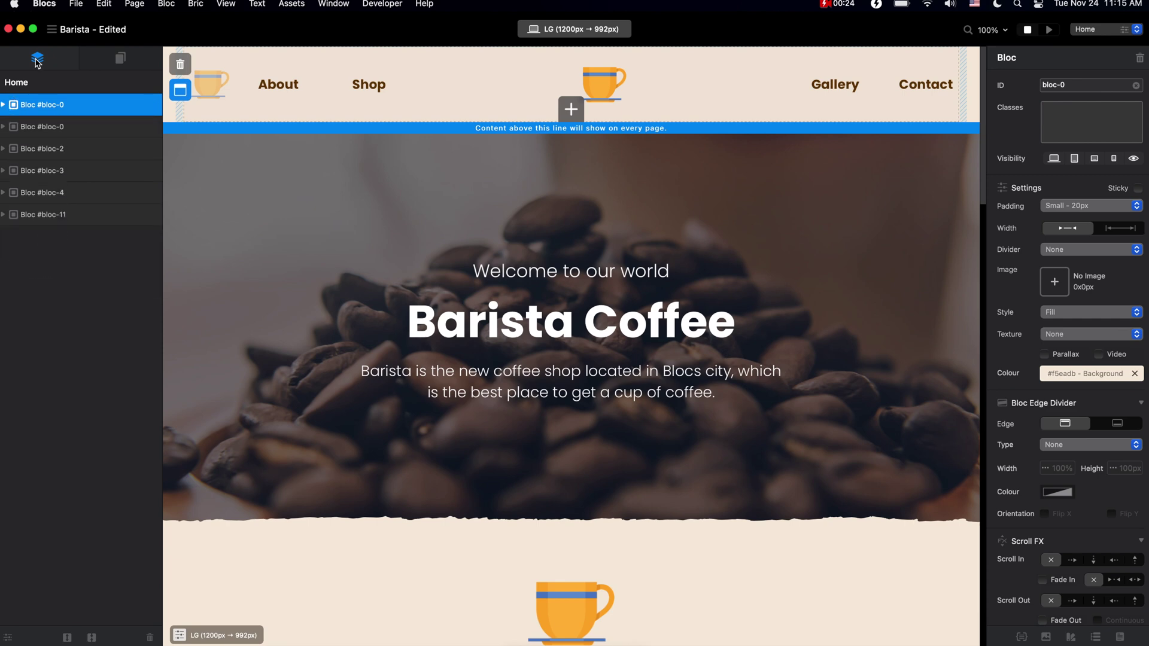
{"action": "left_click", "coordinate": [52, 128]}
{"action": "left_click", "coordinate": [53, 149]}
{"action": "left_click", "coordinate": [54, 172]}
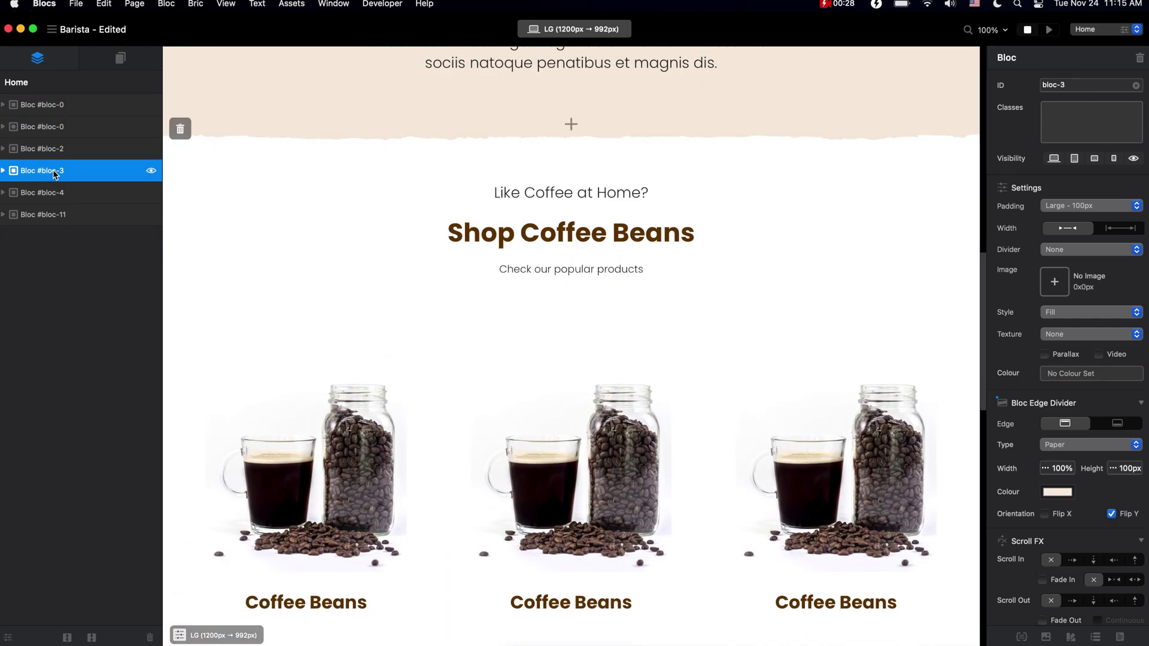
Open the about, shop and gallery pages in turn from the pages list
{"action": "left_click", "coordinate": [123, 57]}
{"action": "left_click", "coordinate": [110, 341]}
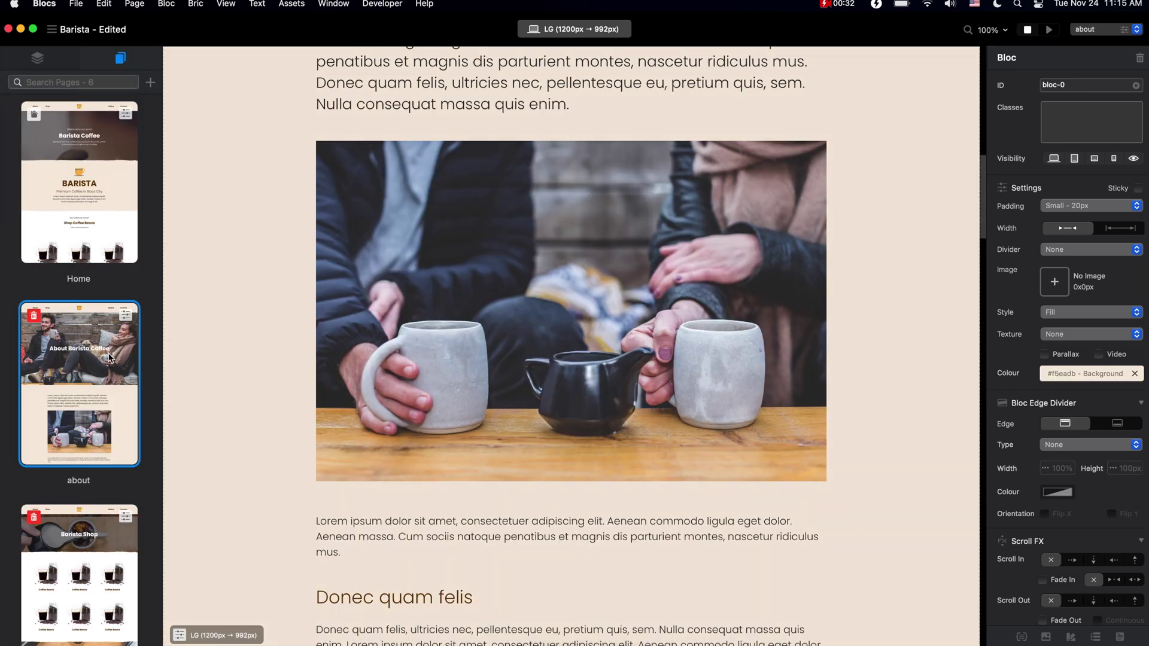
{"action": "scroll", "coordinate": [102, 359], "scroll_direction": "down", "scroll_amount": 4}
{"action": "left_click", "coordinate": [96, 435]}
{"action": "scroll", "coordinate": [93, 448], "scroll_direction": "down", "scroll_amount": 3}
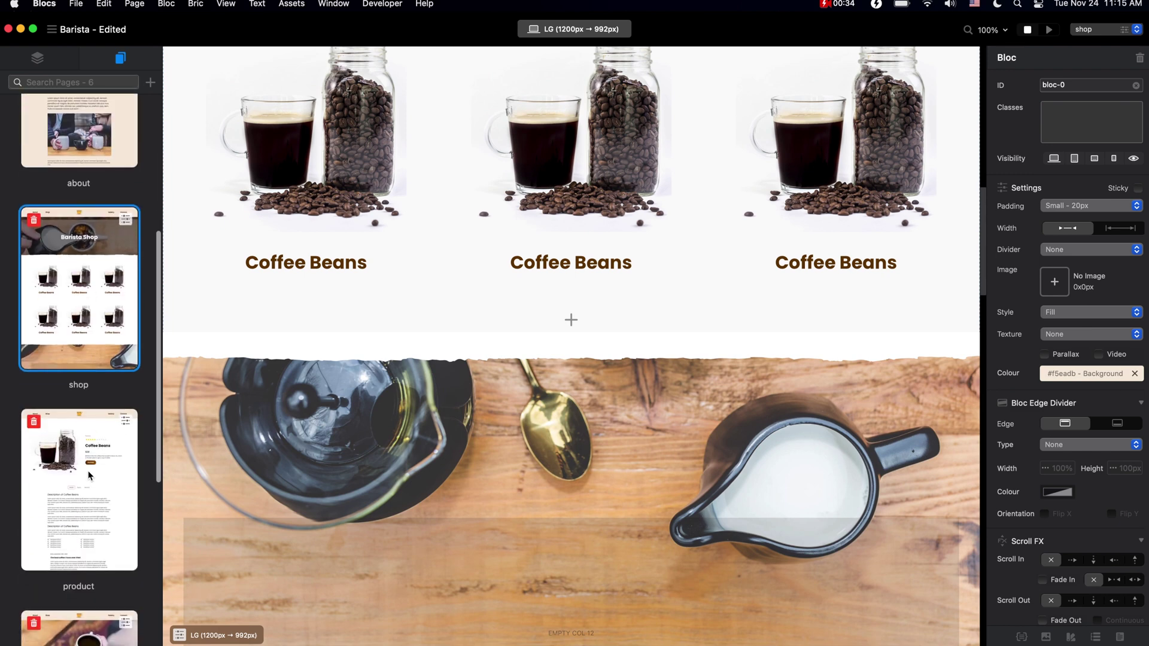
{"action": "scroll", "coordinate": [90, 468], "scroll_direction": "down", "scroll_amount": 2}
{"action": "left_click", "coordinate": [87, 514]}
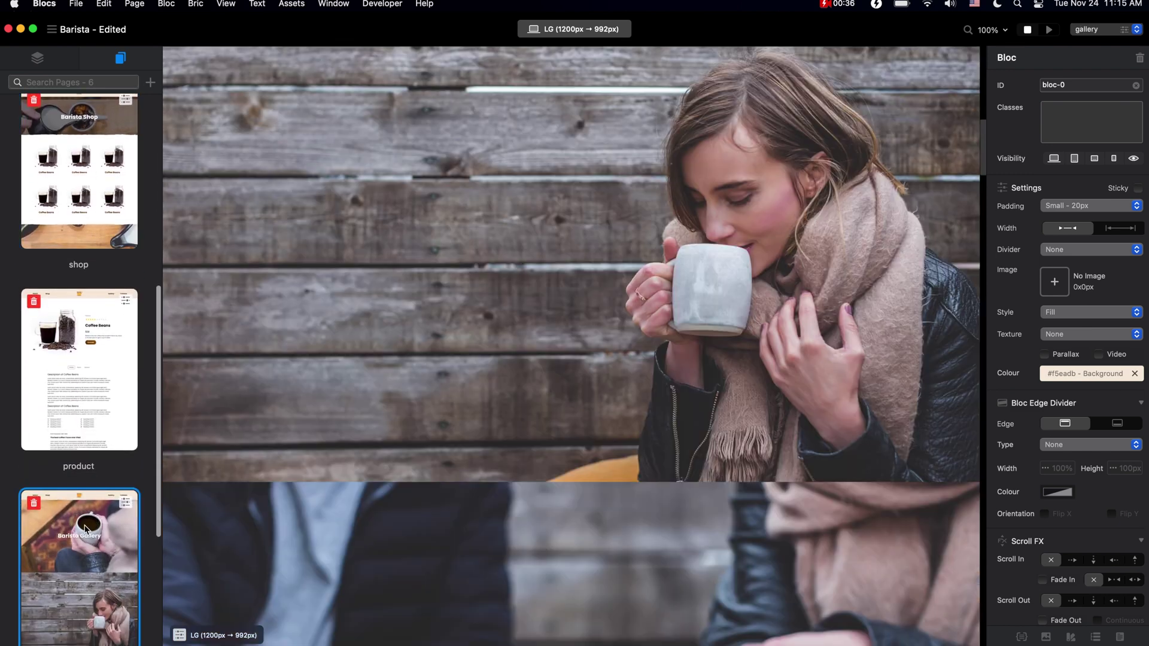
Try dragging the gallery page above product, then list the gallery page's blocs
{"action": "scroll", "coordinate": [85, 521], "scroll_direction": "down", "scroll_amount": 2}
{"action": "left_click_drag", "start_coordinate": [86, 529], "coordinate": [71, 509]}
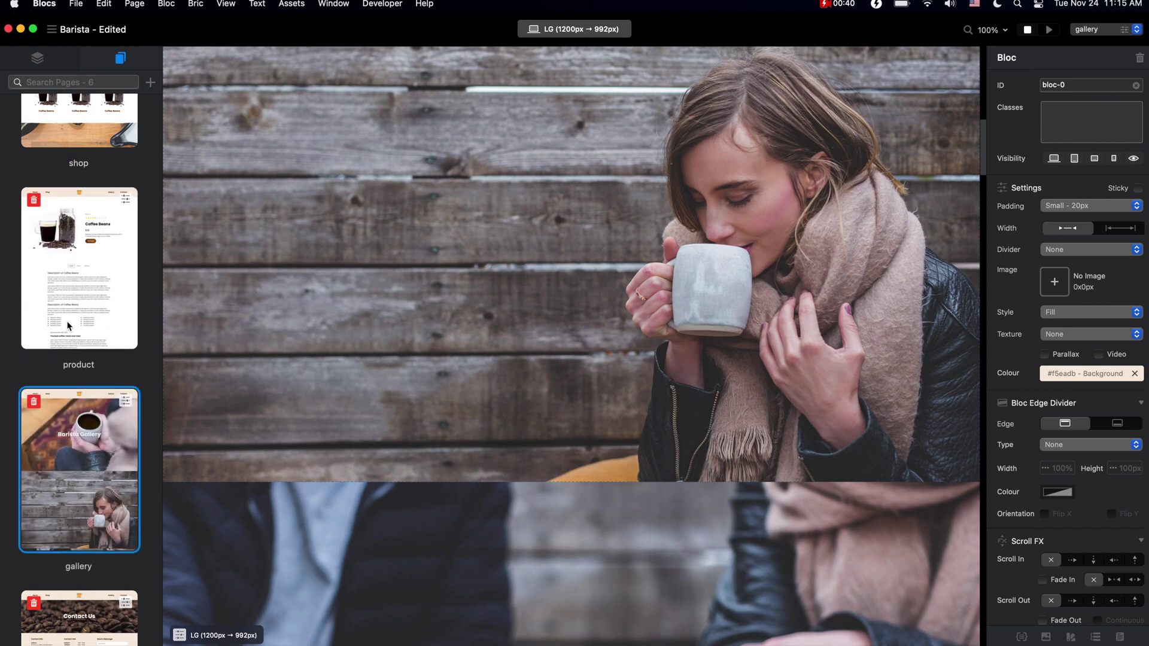
{"action": "scroll", "coordinate": [72, 419], "scroll_direction": "up", "scroll_amount": 10}
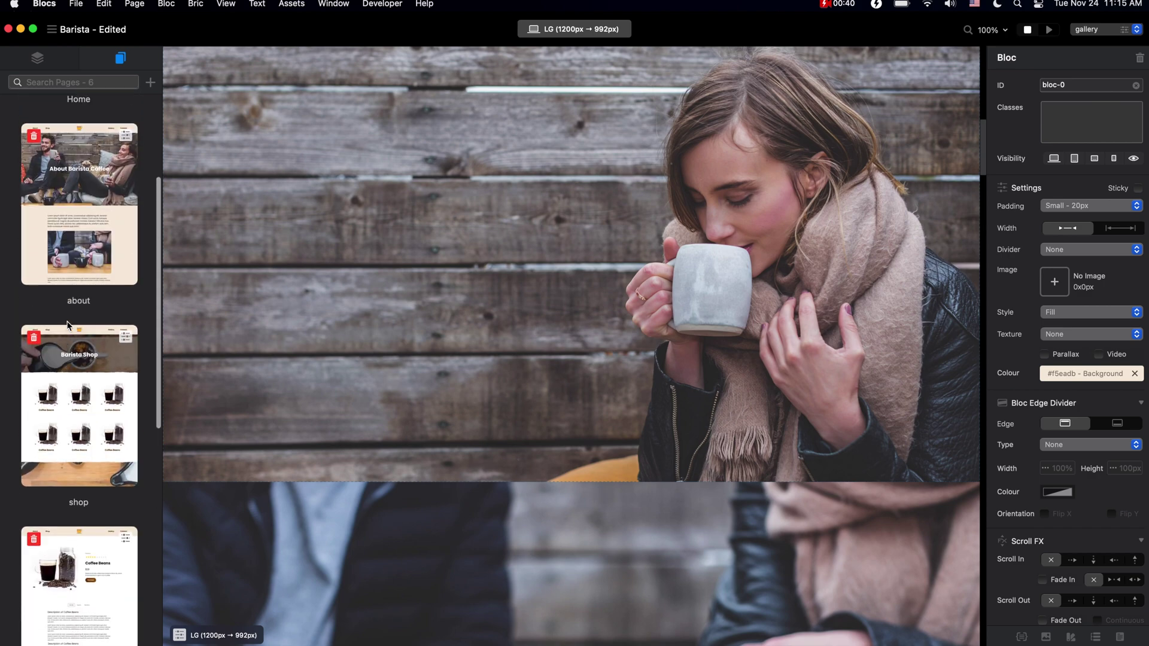
{"action": "left_click", "coordinate": [42, 60]}
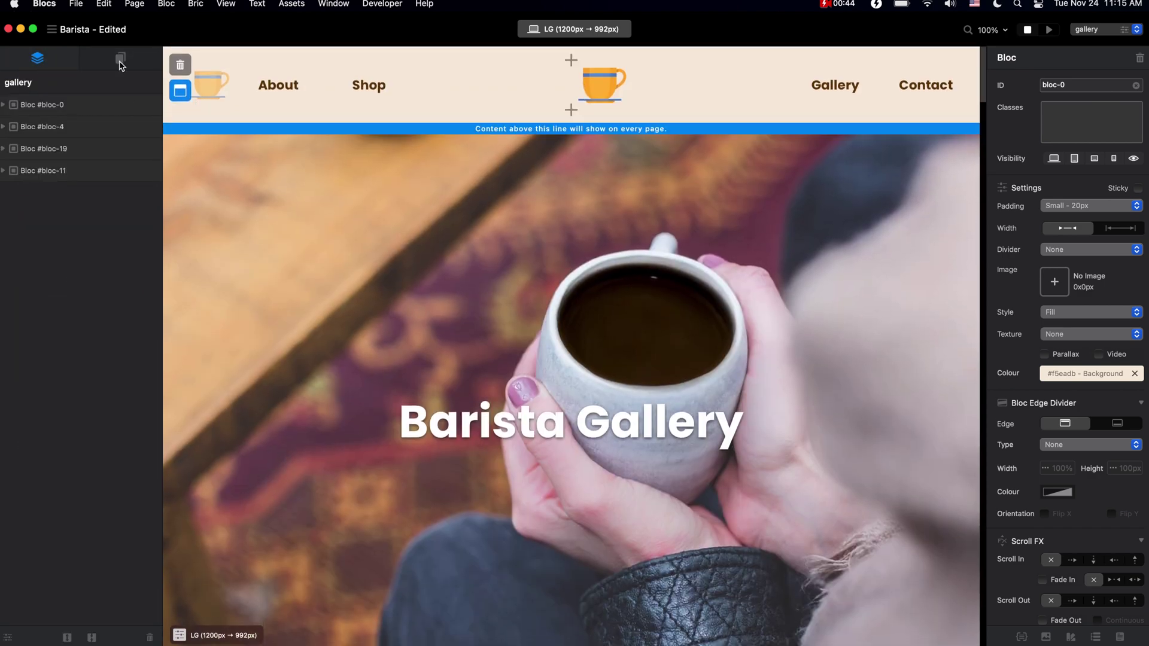
Discard the Barista changes and create a new project with the site name 'new site'
{"action": "left_click", "coordinate": [81, 6]}
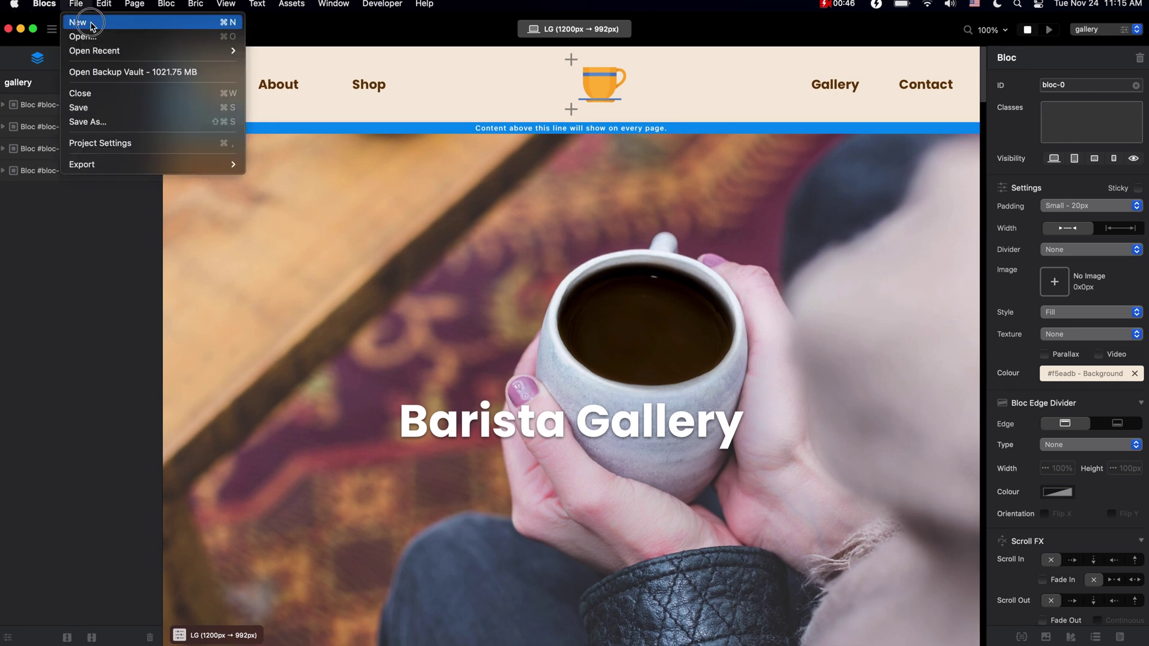
{"action": "left_click", "coordinate": [83, 22]}
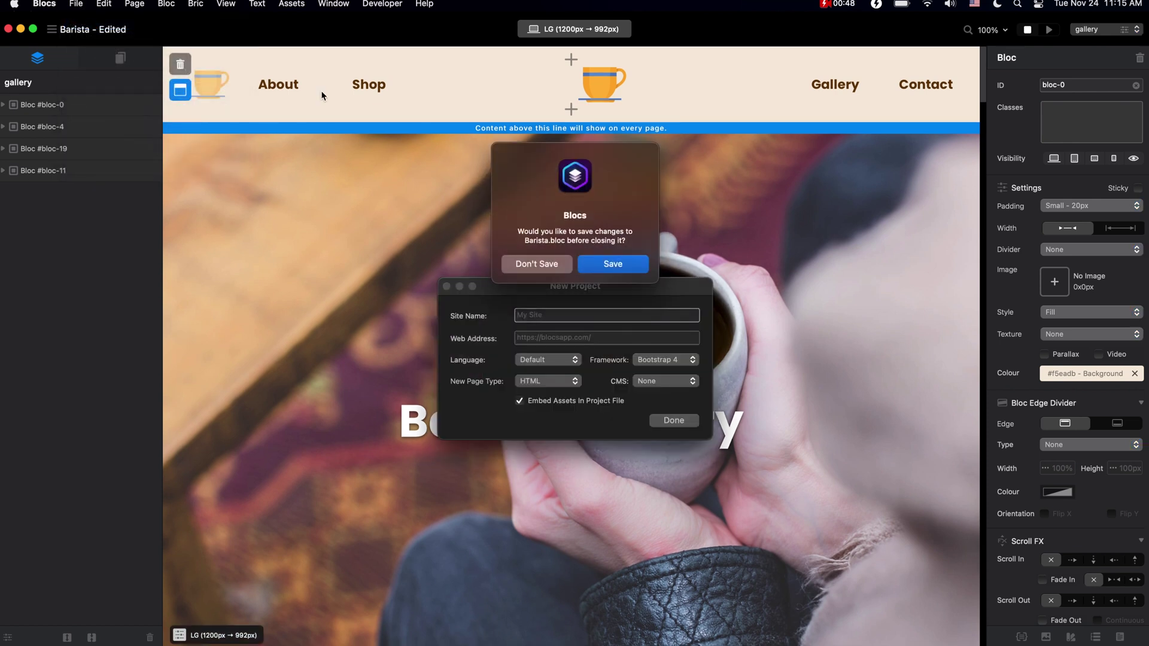
{"action": "left_click", "coordinate": [546, 263]}
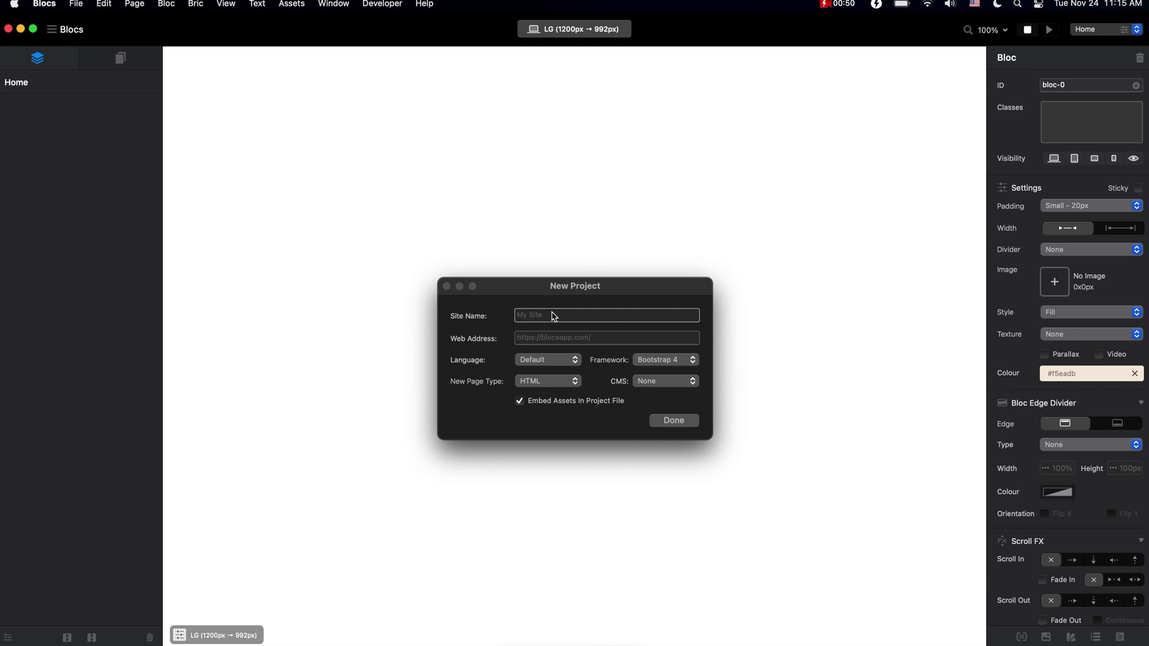
{"action": "left_click", "coordinate": [554, 319]}
{"action": "type", "text": "new site"}
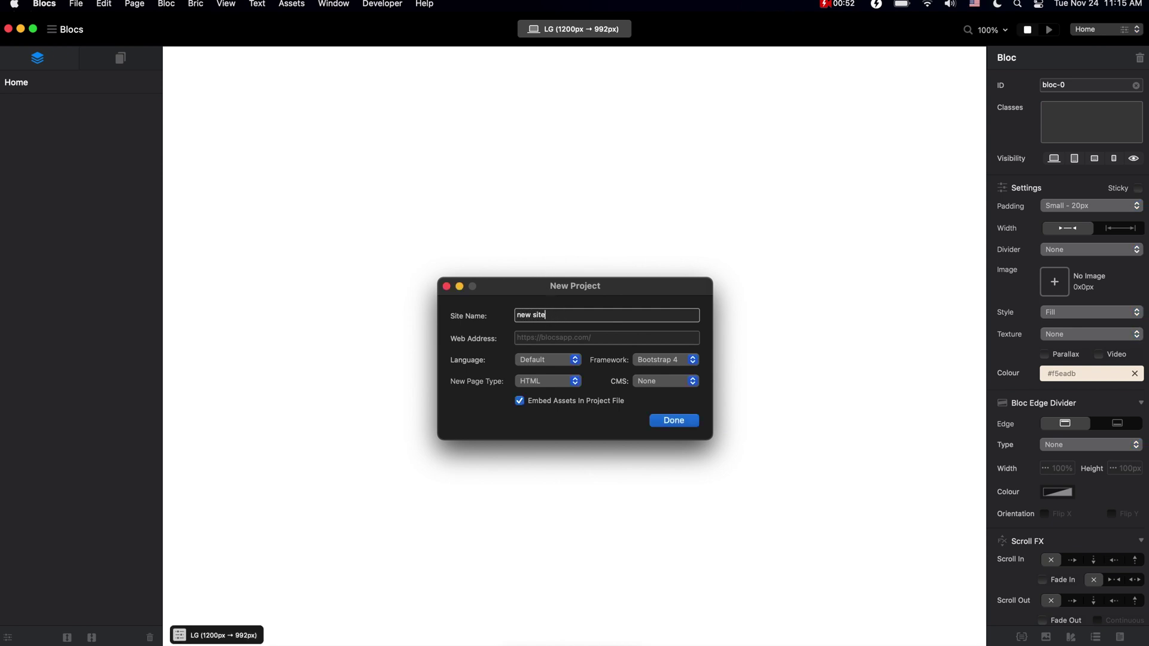
{"action": "left_click", "coordinate": [672, 419]}
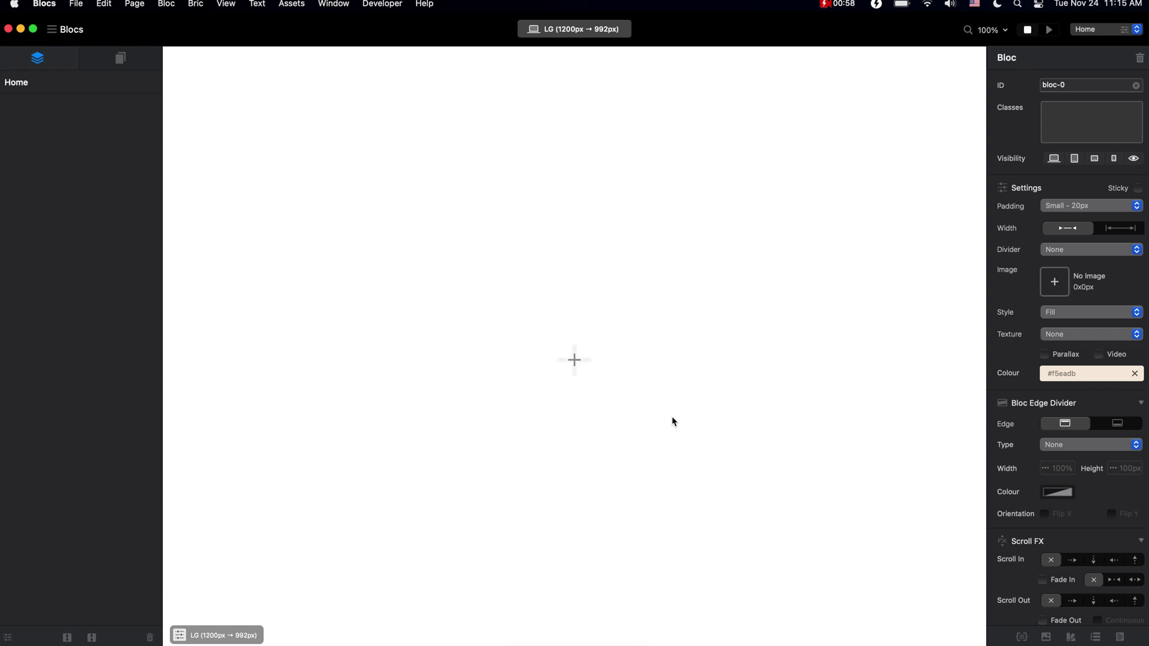
Add a Structure 1 Column bloc and inspect its empty row and column
{"action": "left_click", "coordinate": [575, 360]}
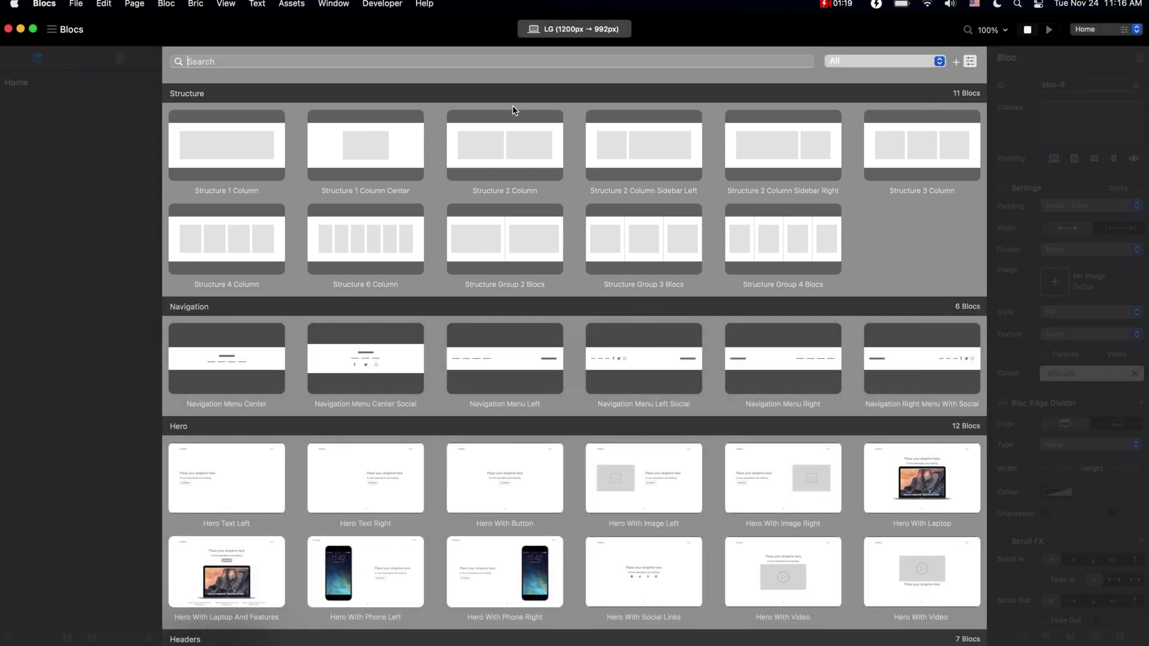
{"action": "left_click", "coordinate": [232, 152]}
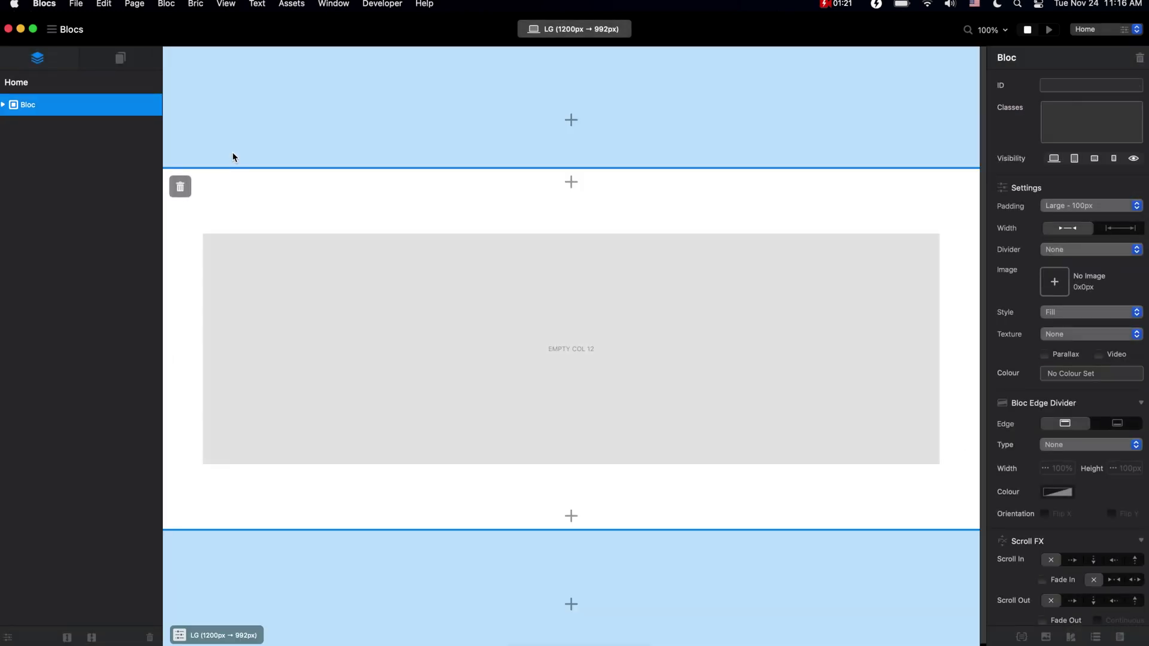
{"action": "left_click", "coordinate": [525, 323]}
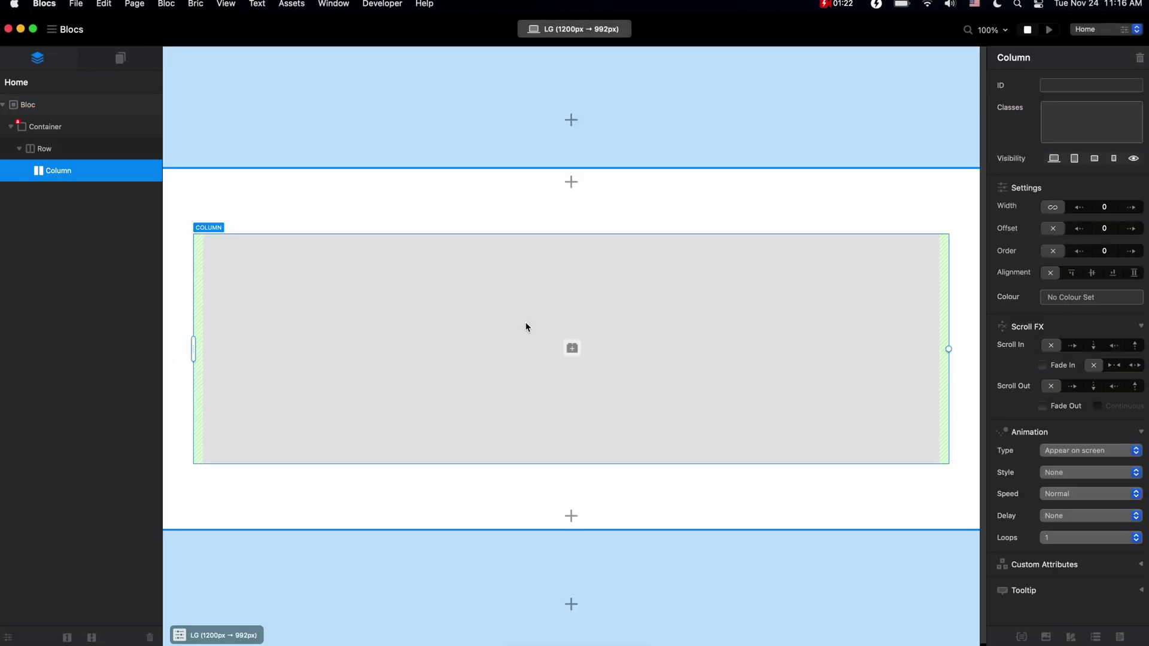
{"action": "left_click", "coordinate": [55, 151]}
{"action": "left_click", "coordinate": [60, 171]}
{"action": "left_click", "coordinate": [57, 149]}
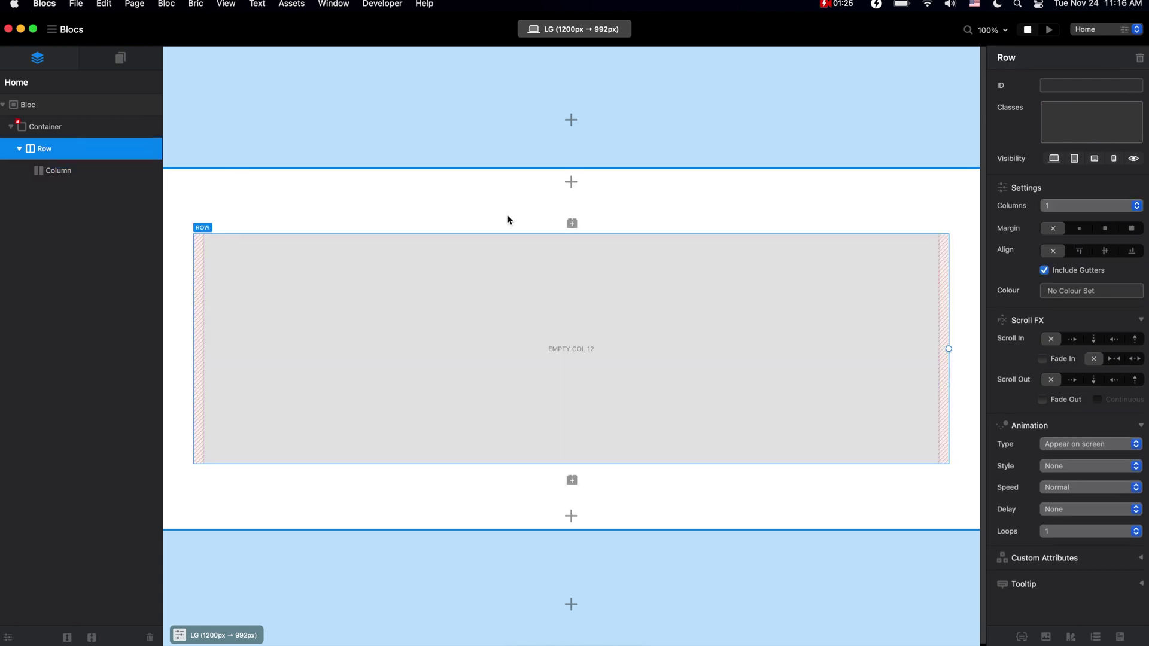
Insert a Feature 2 Column Article bloc below the one-column bloc
{"action": "left_click", "coordinate": [571, 512]}
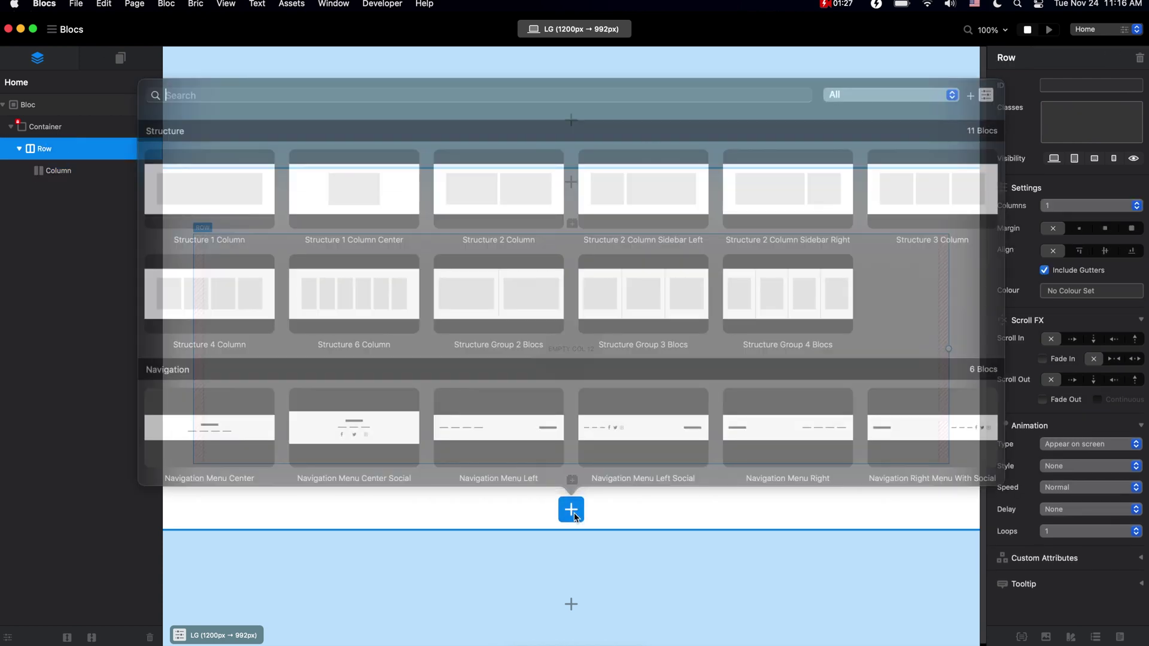
{"action": "scroll", "coordinate": [434, 353], "scroll_direction": "down", "scroll_amount": 10}
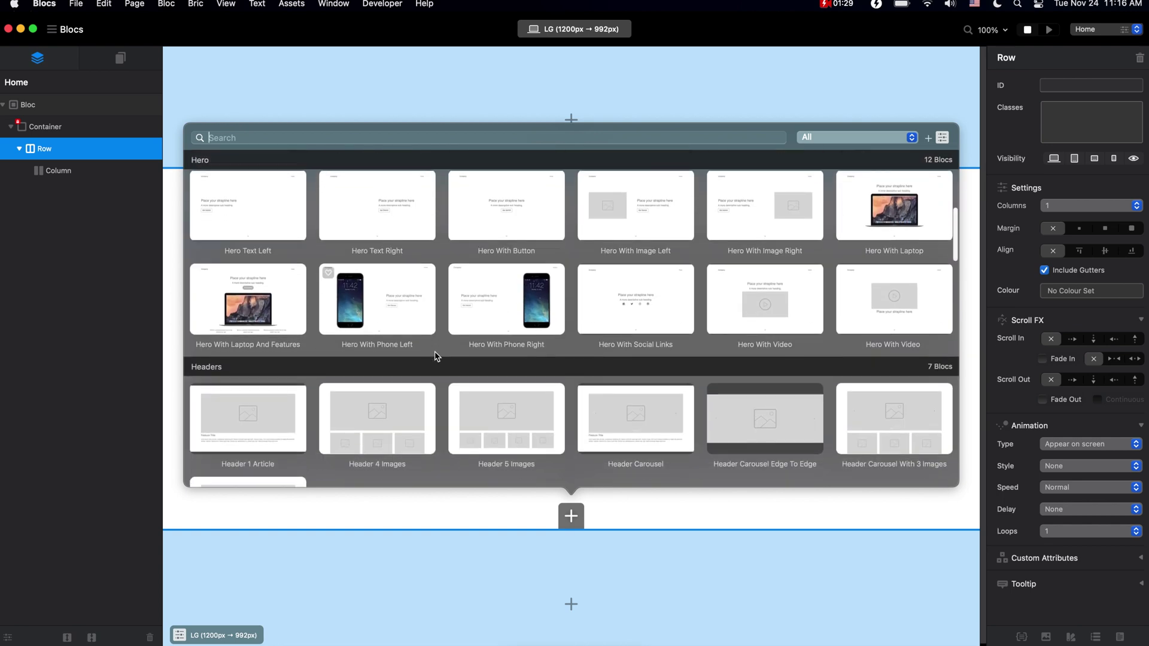
{"action": "scroll", "coordinate": [434, 356], "scroll_direction": "down", "scroll_amount": 10}
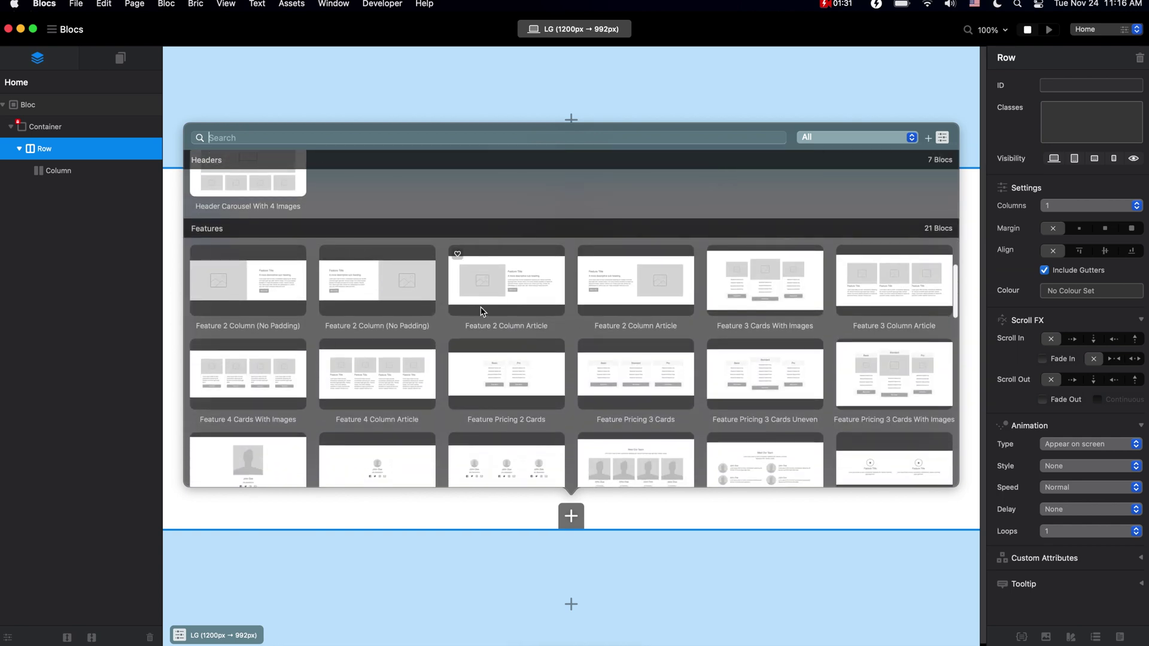
{"action": "left_click", "coordinate": [497, 296]}
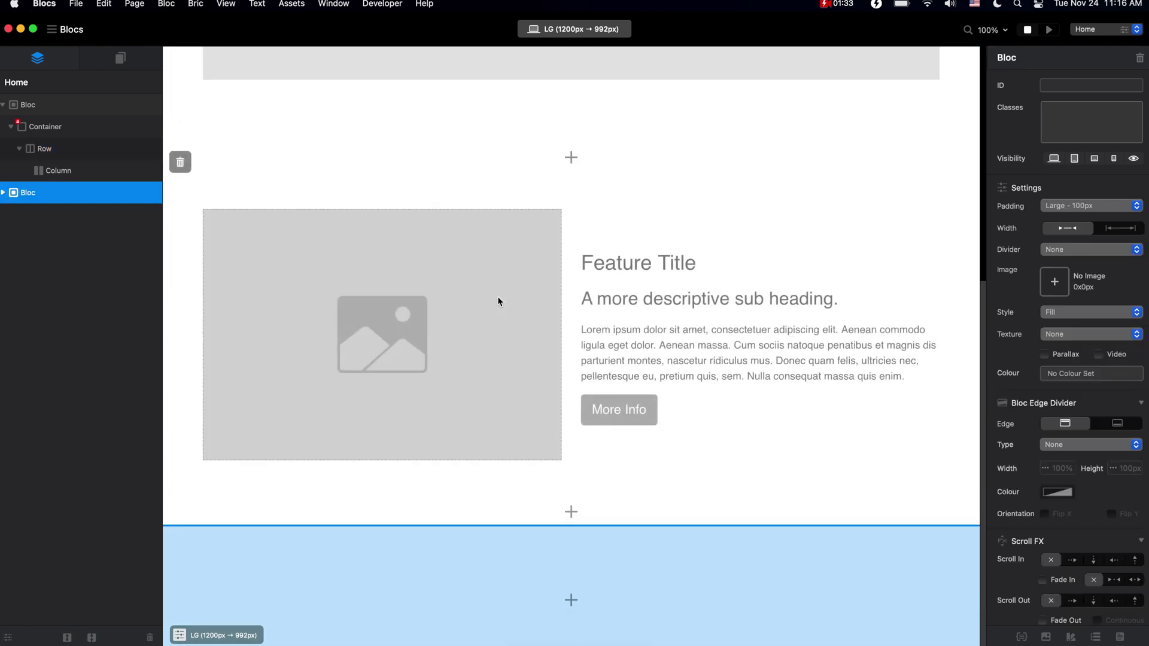
{"action": "scroll", "coordinate": [275, 178], "scroll_direction": "up", "scroll_amount": 6}
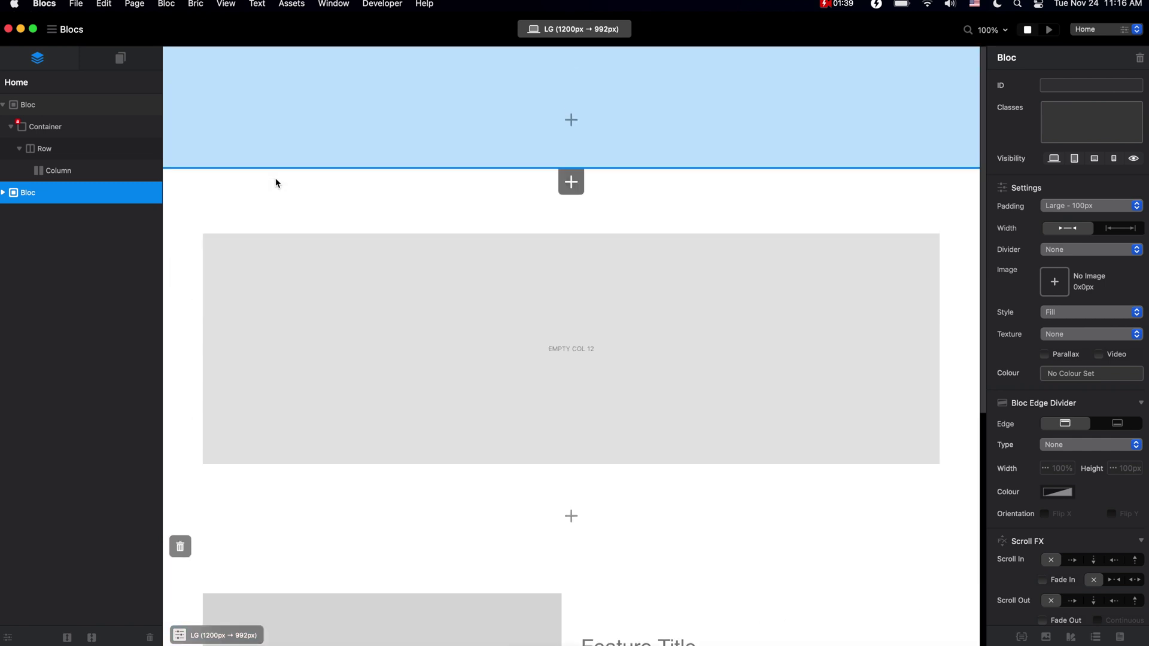
Create two new pages named about and contact
{"action": "left_click", "coordinate": [120, 57]}
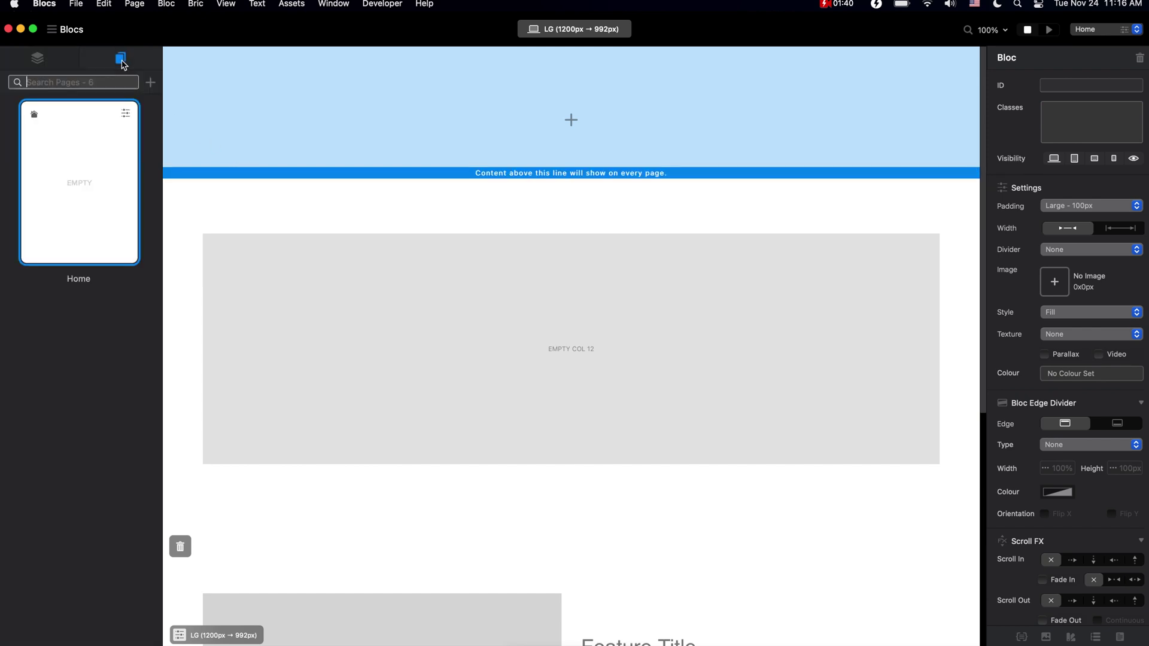
{"action": "left_click", "coordinate": [151, 83]}
{"action": "type", "text": "about"}
{"action": "key", "text": "Return"}
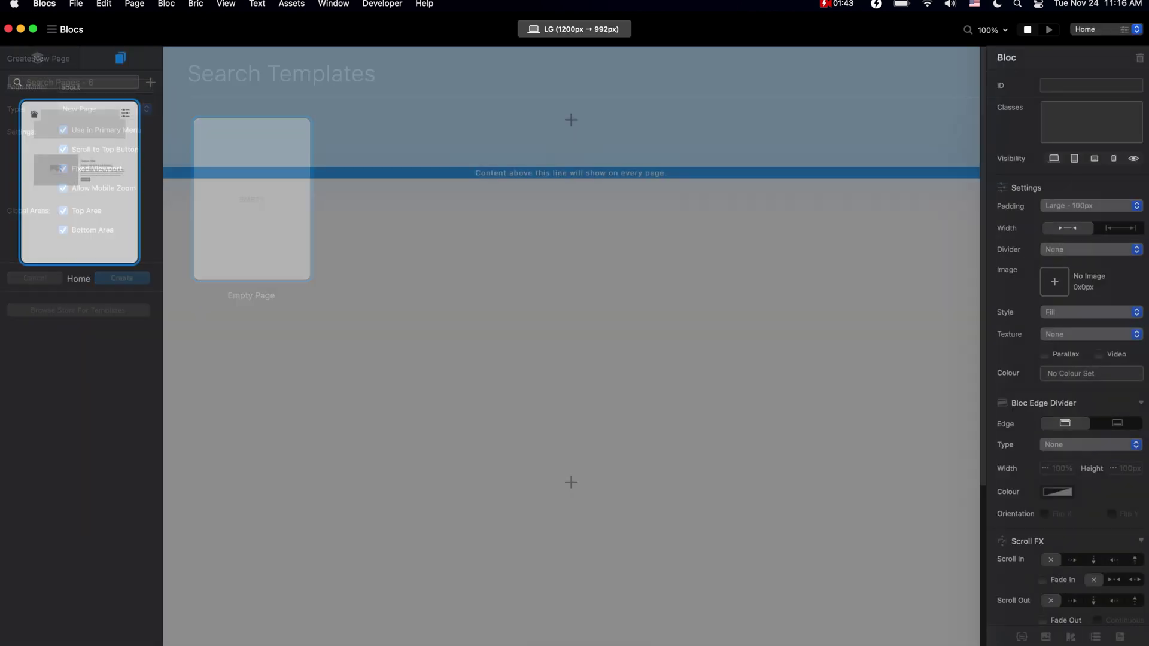
{"action": "left_click", "coordinate": [153, 85]}
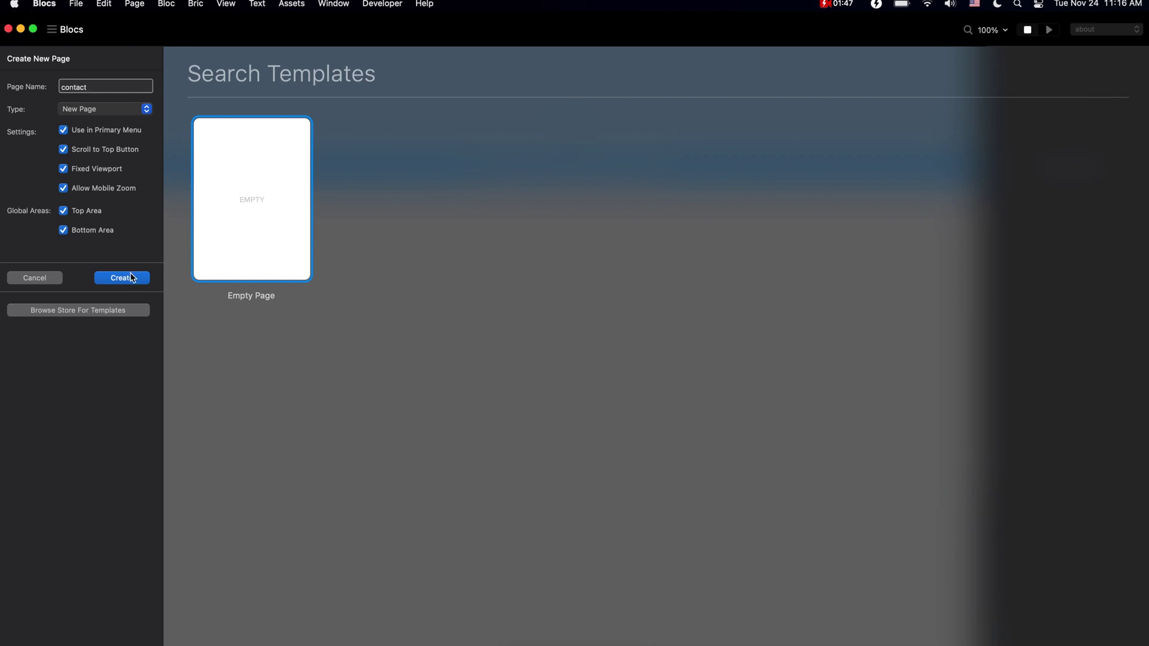
{"action": "left_click", "coordinate": [132, 278]}
Switch between the about and Home pages, then reopen the empty about page
{"action": "left_click", "coordinate": [90, 359]}
{"action": "left_click", "coordinate": [89, 185]}
{"action": "left_click", "coordinate": [55, 57]}
{"action": "left_click", "coordinate": [108, 58]}
{"action": "left_click", "coordinate": [87, 348]}
Add an empty Structure 1 Column bloc to the about page
{"action": "scroll", "coordinate": [468, 282], "scroll_direction": "down", "scroll_amount": 3}
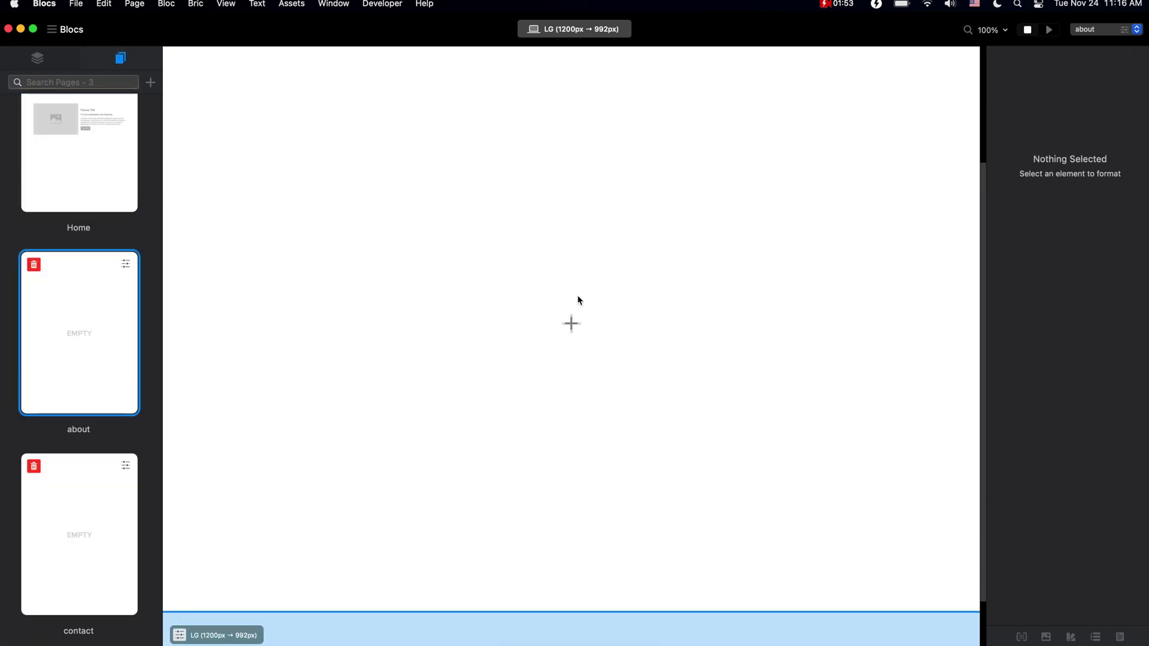
{"action": "left_click", "coordinate": [571, 323]}
{"action": "scroll", "coordinate": [387, 263], "scroll_direction": "up", "scroll_amount": 10}
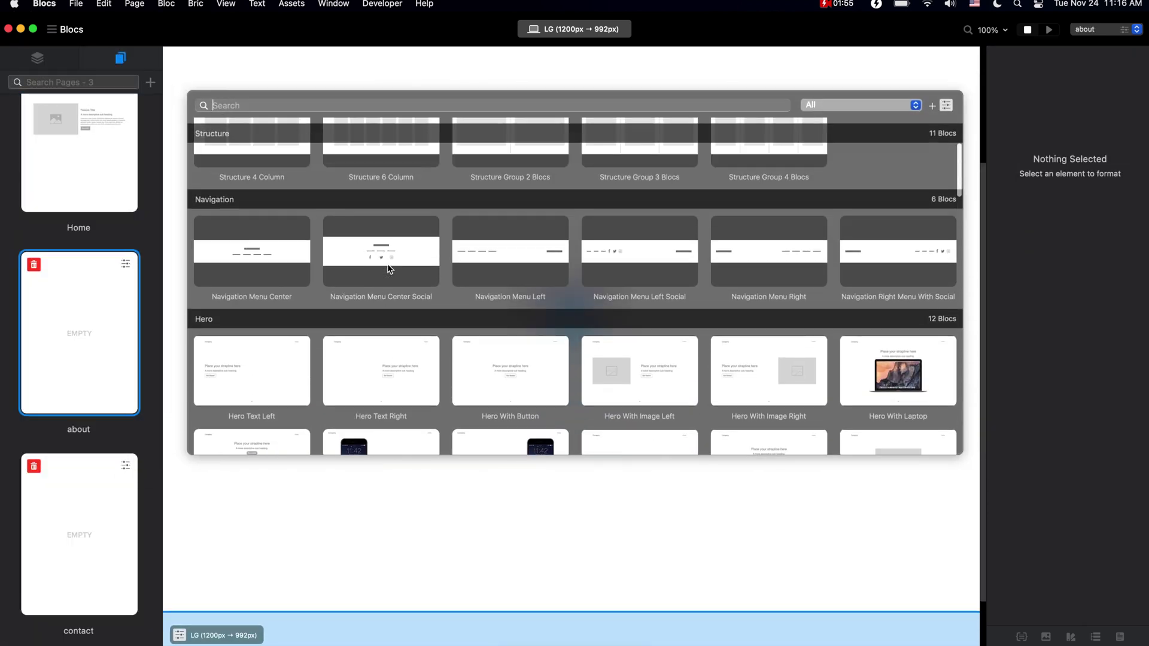
{"action": "scroll", "coordinate": [387, 263], "scroll_direction": "up", "scroll_amount": 3}
{"action": "left_click", "coordinate": [277, 188]}
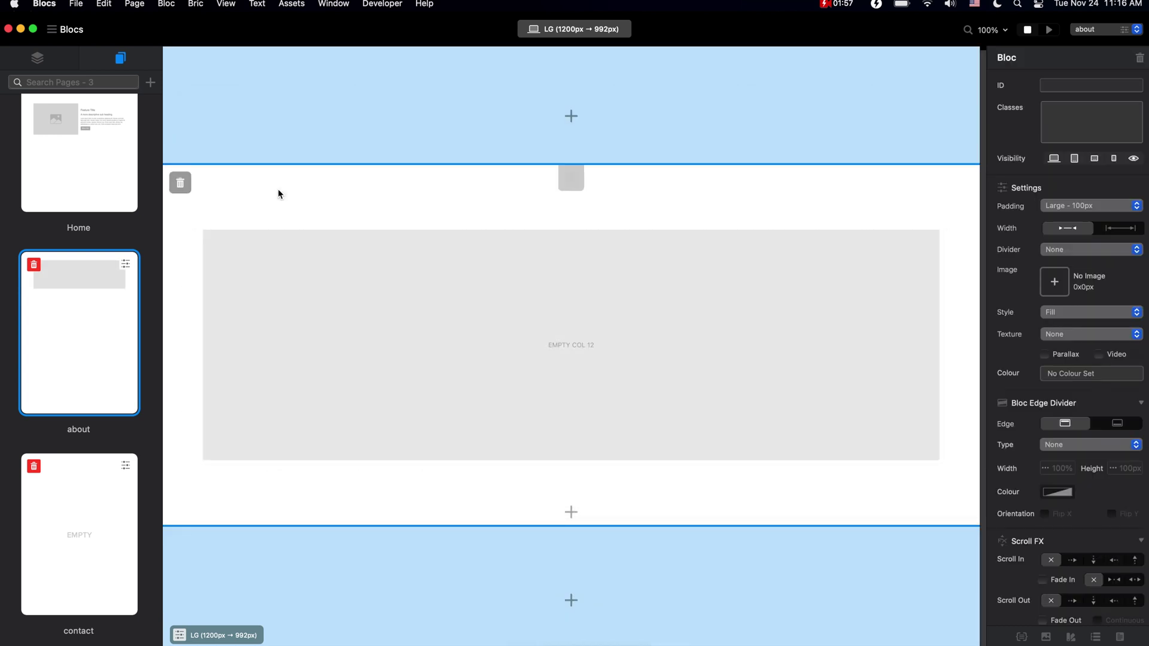
Add a Form bloc from Specials below the one-column bloc
{"action": "left_click", "coordinate": [571, 507]}
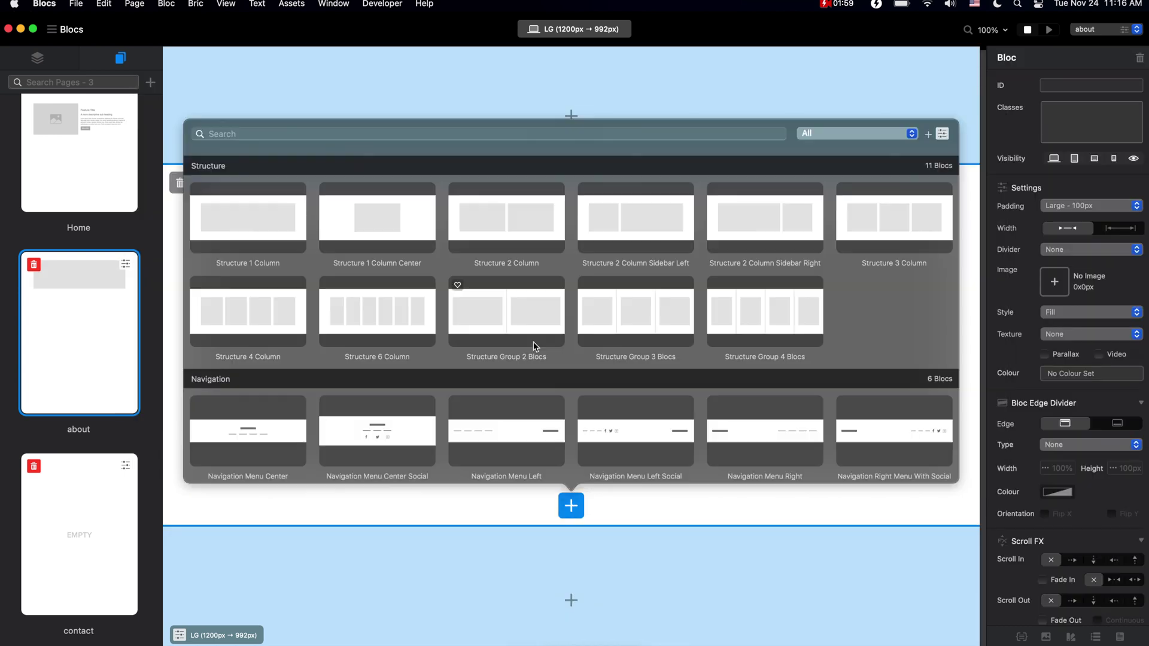
{"action": "scroll", "coordinate": [534, 345], "scroll_direction": "down", "scroll_amount": 20}
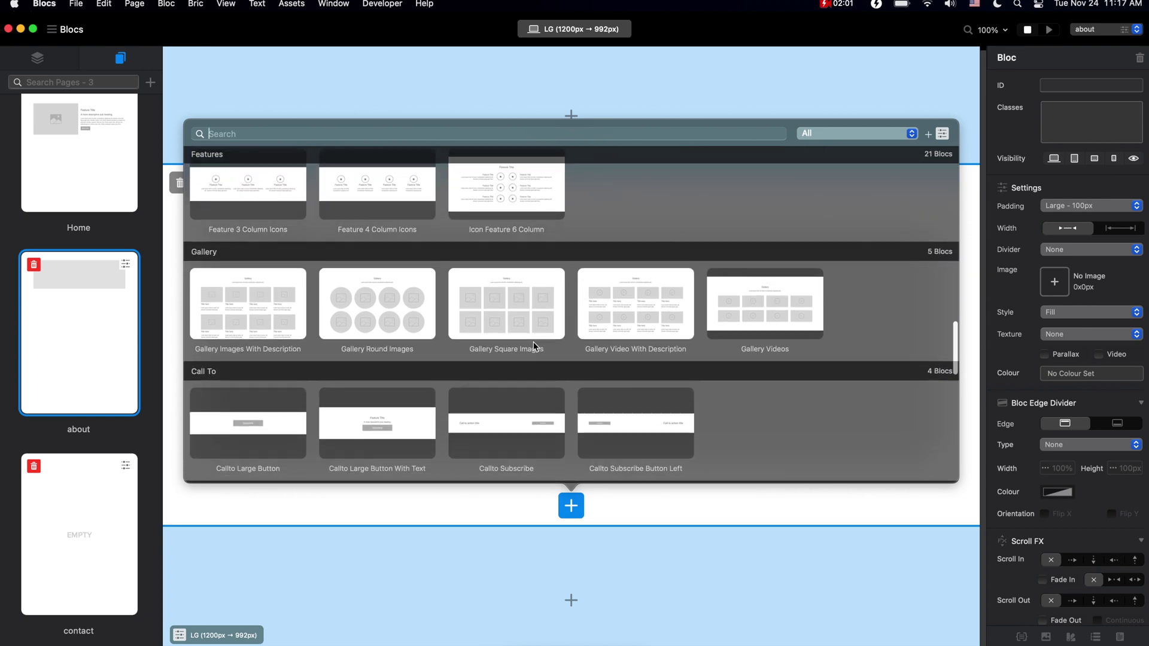
{"action": "scroll", "coordinate": [535, 346], "scroll_direction": "down", "scroll_amount": 15}
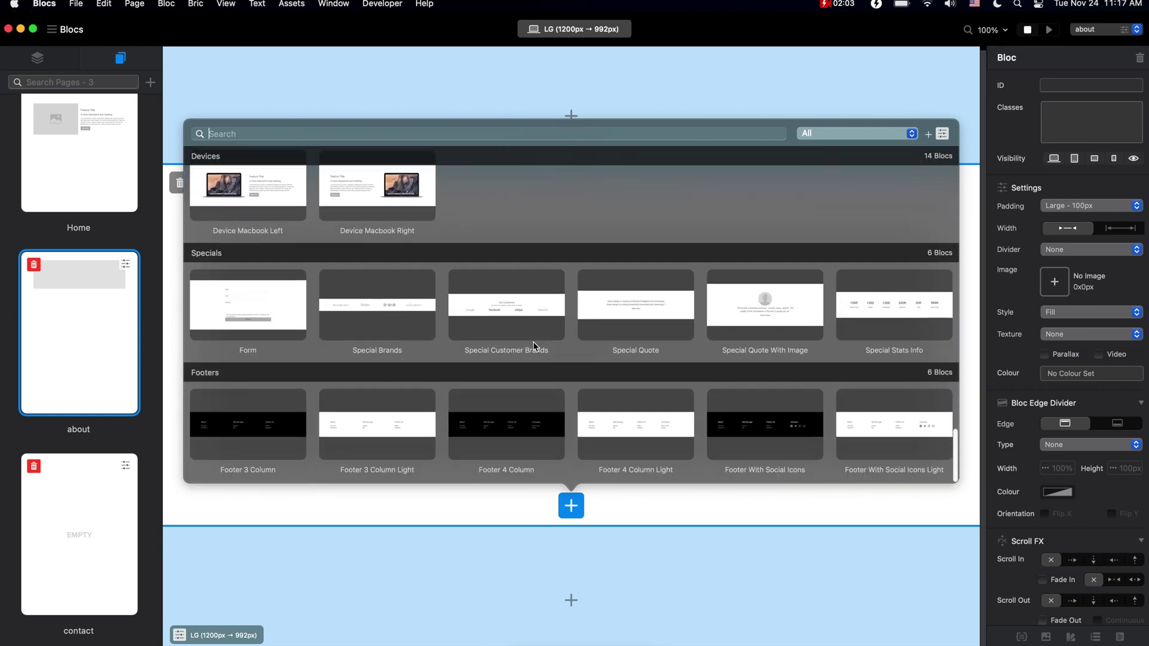
{"action": "left_click", "coordinate": [297, 304]}
{"action": "scroll", "coordinate": [448, 295], "scroll_direction": "down", "scroll_amount": 3}
{"action": "scroll", "coordinate": [475, 296], "scroll_direction": "up", "scroll_amount": 3}
{"action": "scroll", "coordinate": [475, 301], "scroll_direction": "up", "scroll_amount": 4}
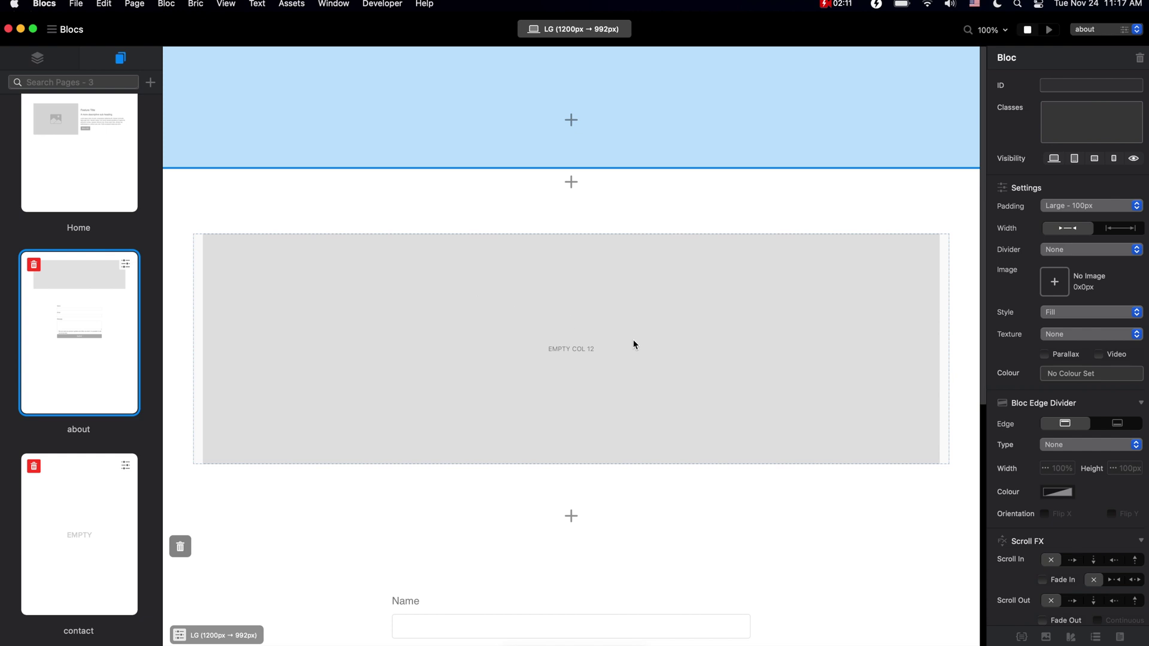
Select the about page's Bloc, Row and Column in turn in the Layers panel
{"action": "left_click", "coordinate": [594, 329]}
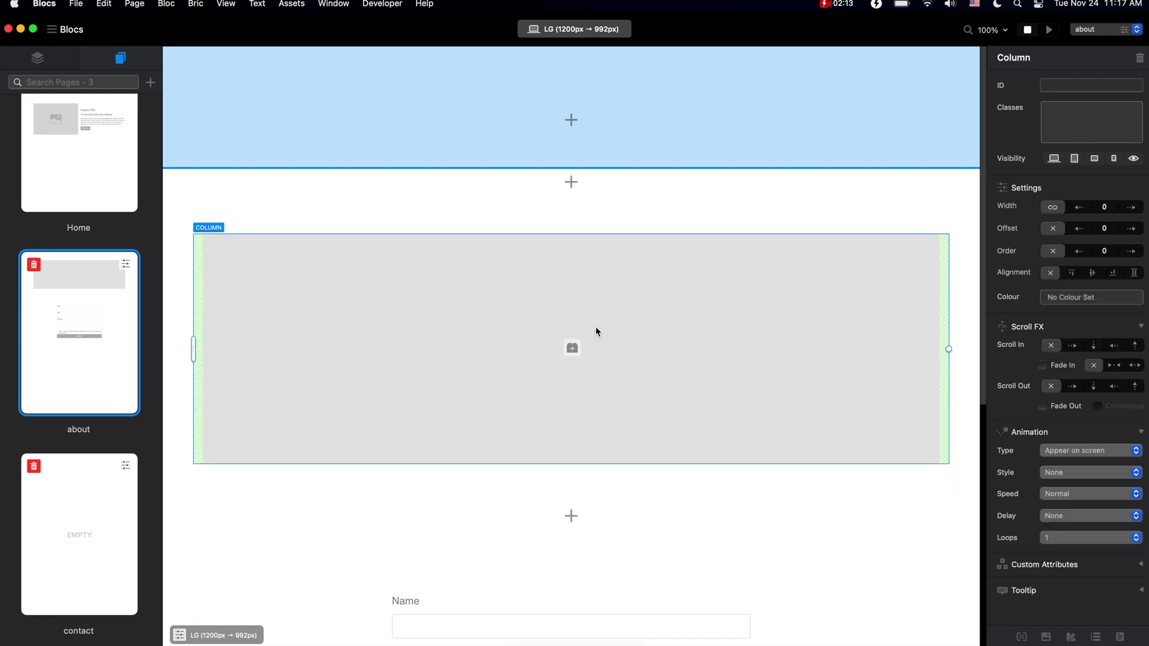
{"action": "left_click", "coordinate": [64, 60]}
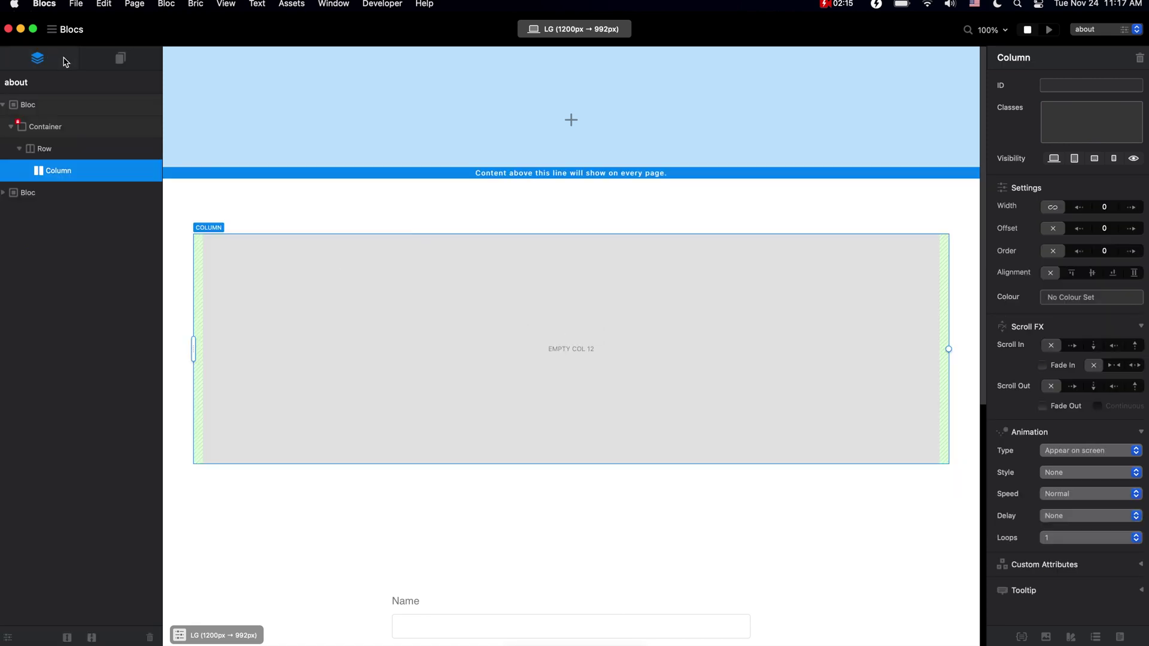
{"action": "left_click", "coordinate": [48, 107]}
{"action": "left_click", "coordinate": [70, 149]}
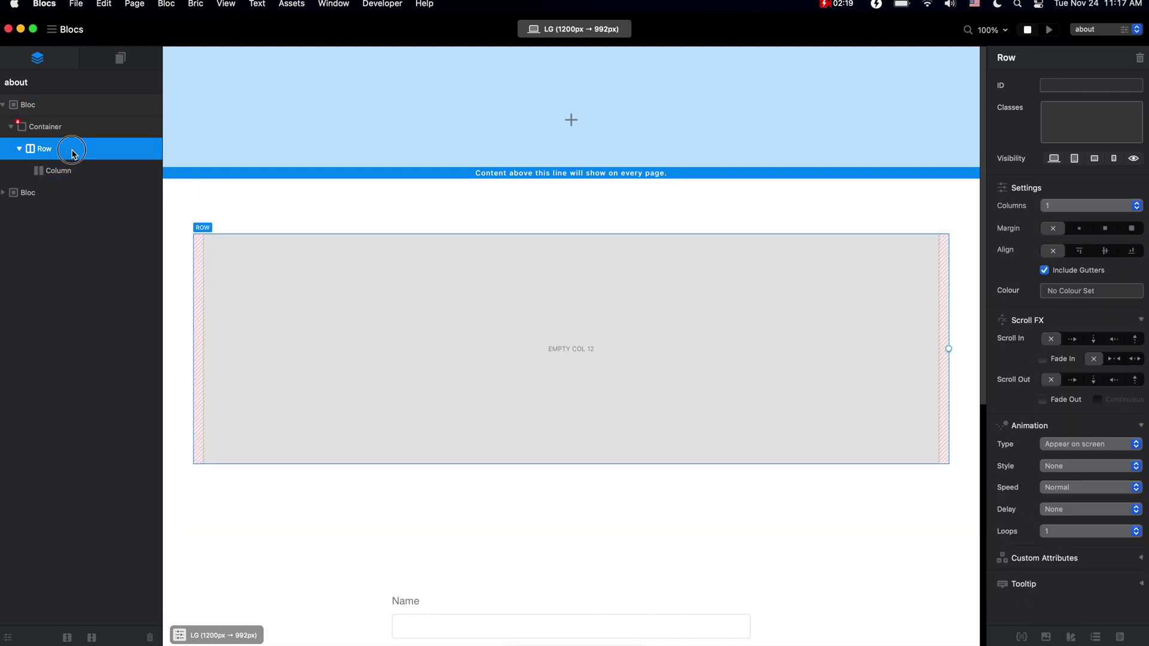
{"action": "left_click", "coordinate": [92, 178]}
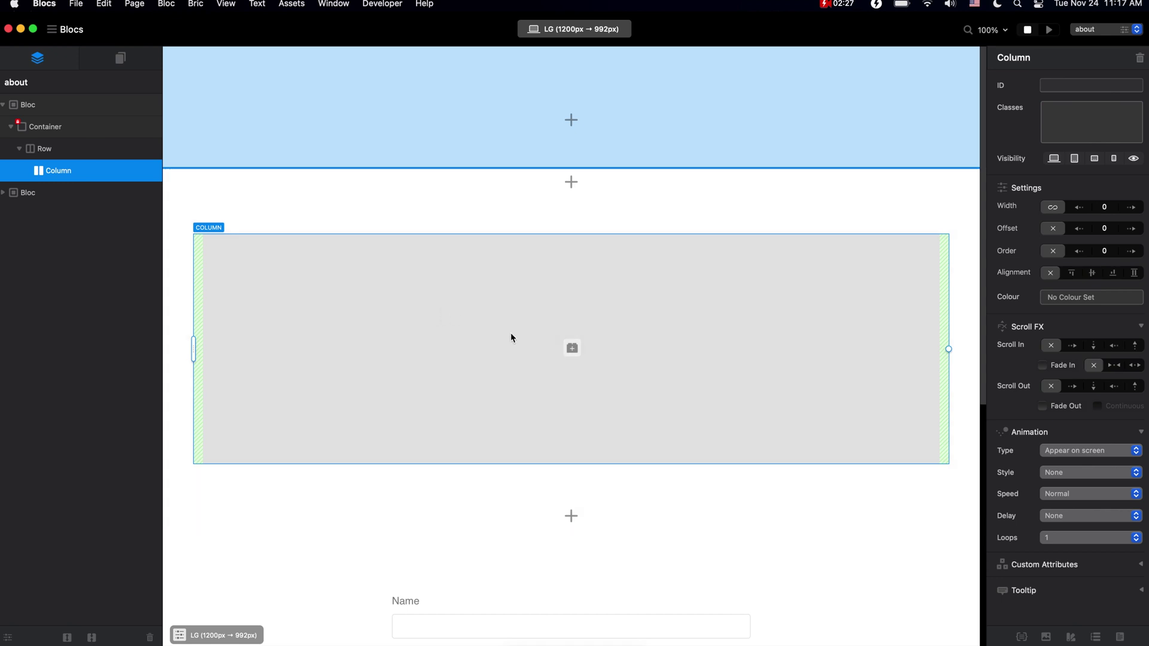
Browse the column's bric library through its Text, Media, Forms and Structure brics
{"action": "left_click", "coordinate": [575, 350]}
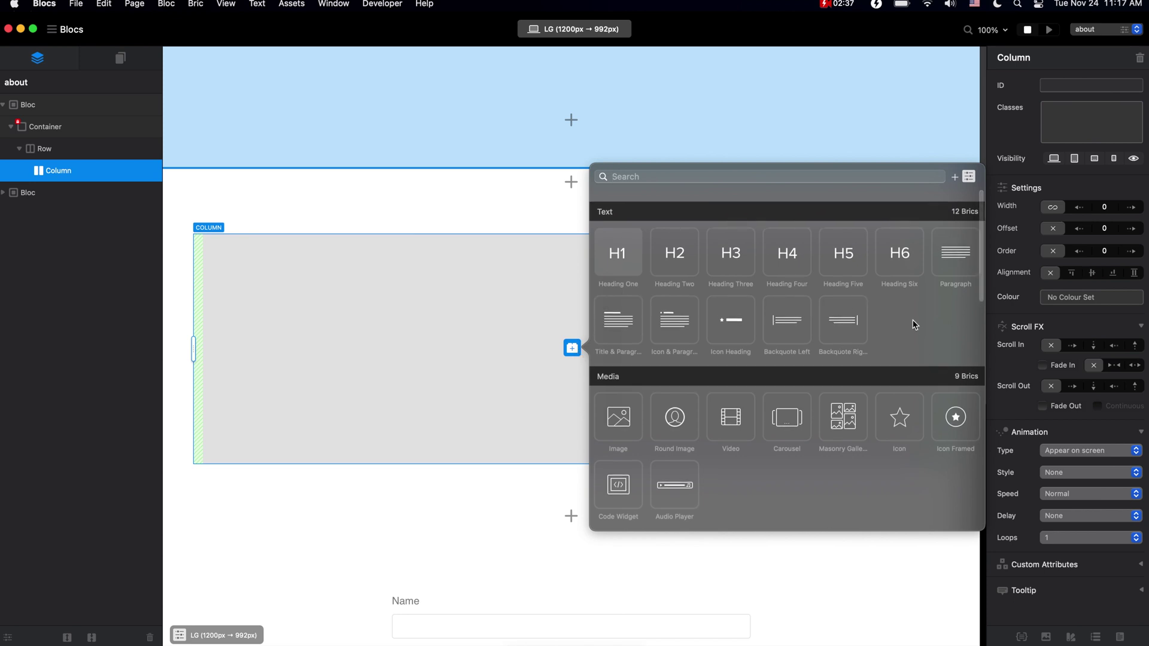
{"action": "mouse_move", "coordinate": [628, 275]}
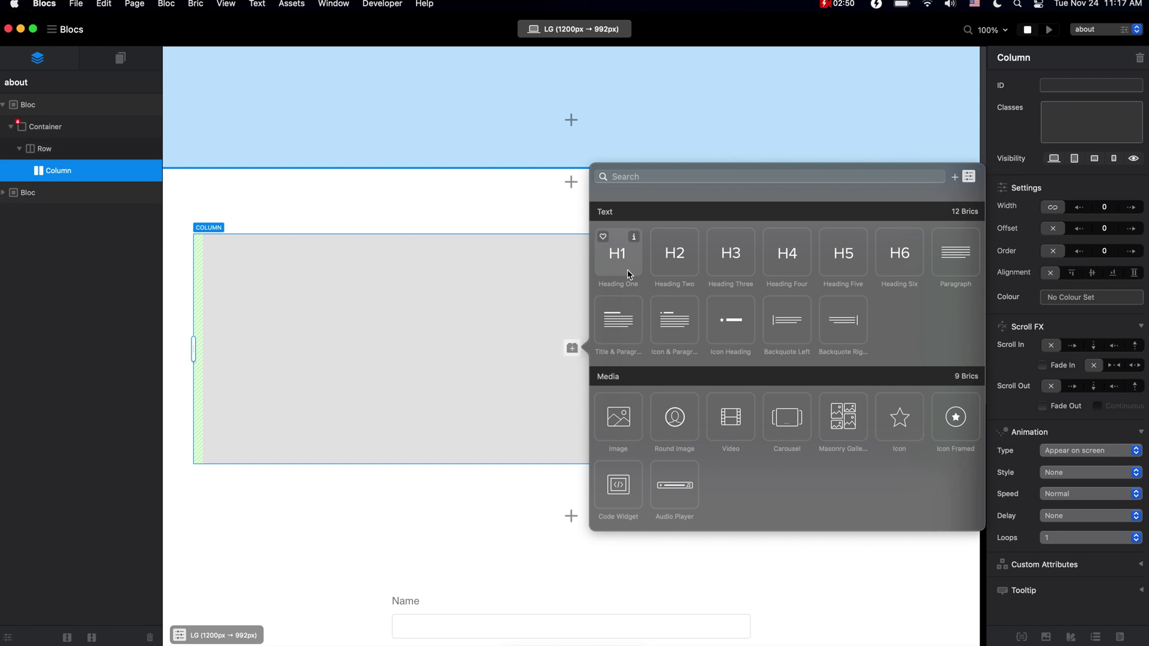
{"action": "scroll", "coordinate": [891, 329], "scroll_direction": "down", "scroll_amount": 5}
{"action": "scroll", "coordinate": [891, 328], "scroll_direction": "down", "scroll_amount": 8}
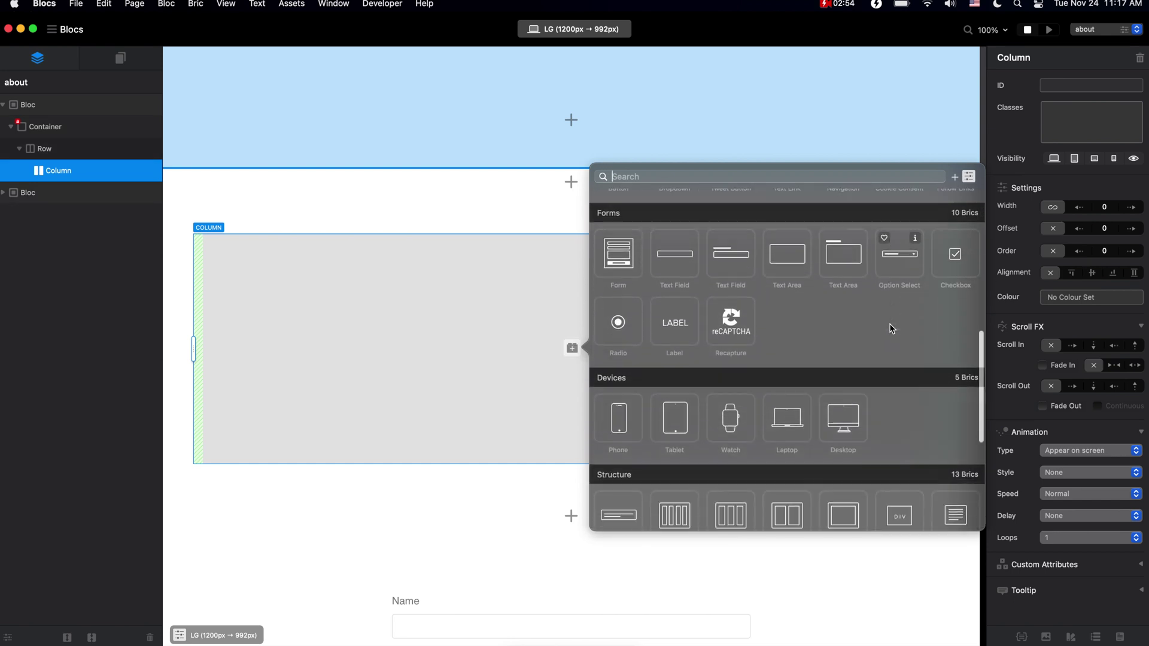
{"action": "scroll", "coordinate": [891, 329], "scroll_direction": "down", "scroll_amount": 6}
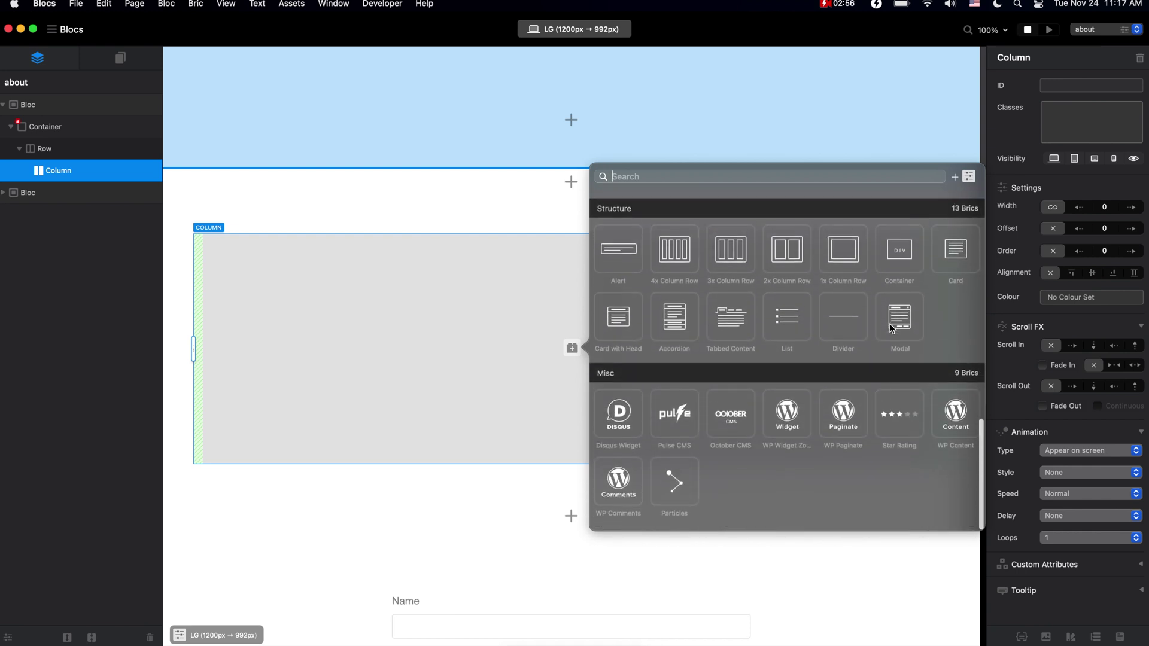
{"action": "scroll", "coordinate": [892, 329], "scroll_direction": "up", "scroll_amount": 4}
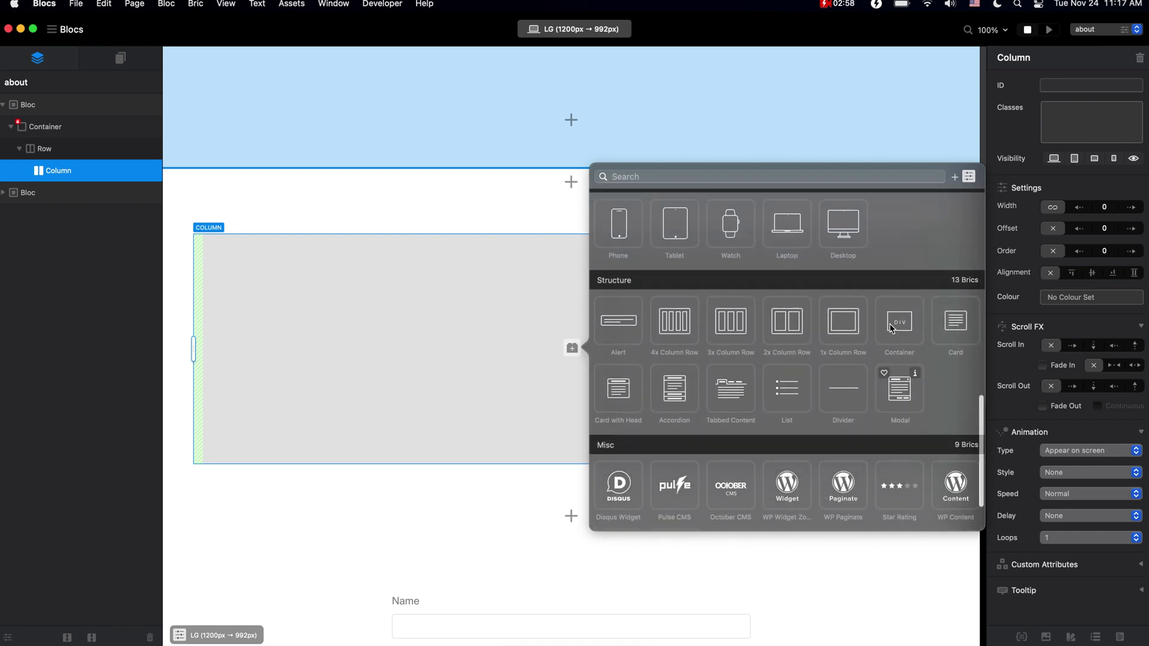
{"action": "scroll", "coordinate": [891, 328], "scroll_direction": "up", "scroll_amount": 5}
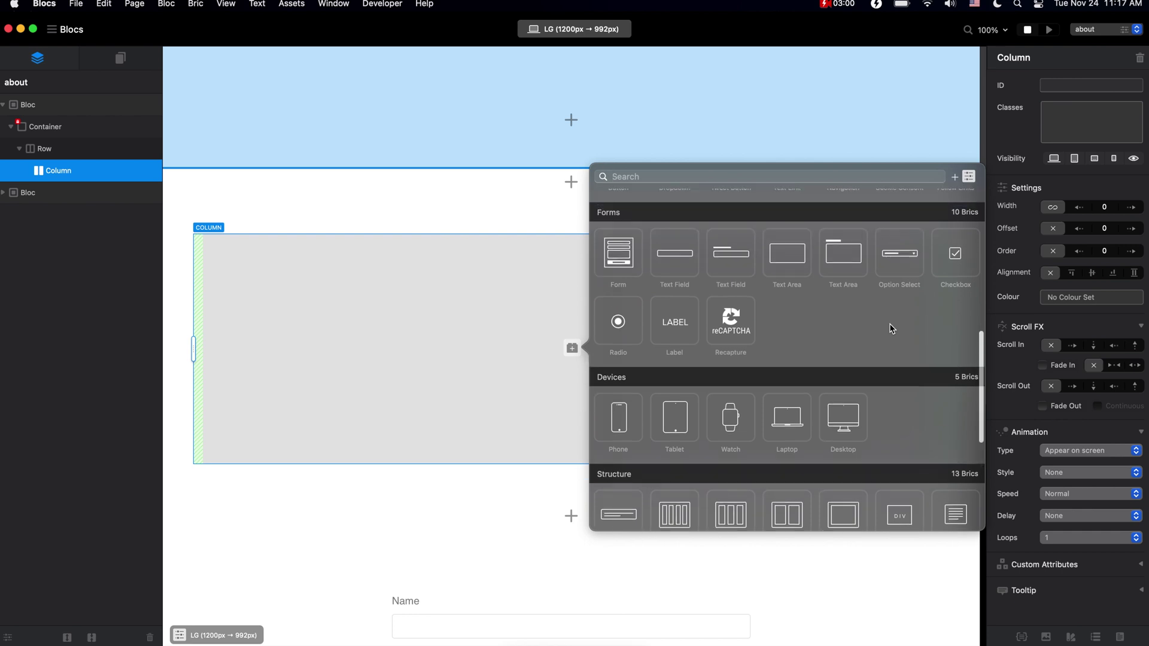
{"action": "scroll", "coordinate": [891, 328], "scroll_direction": "up", "scroll_amount": 3}
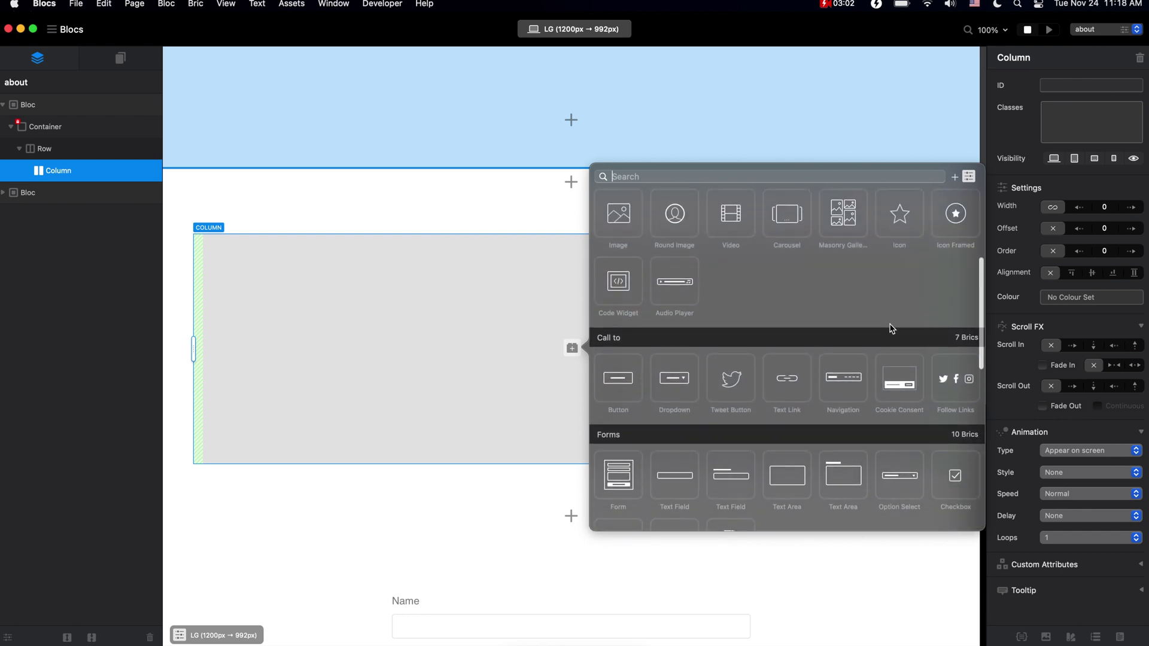
{"action": "scroll", "coordinate": [892, 329], "scroll_direction": "up", "scroll_amount": 3}
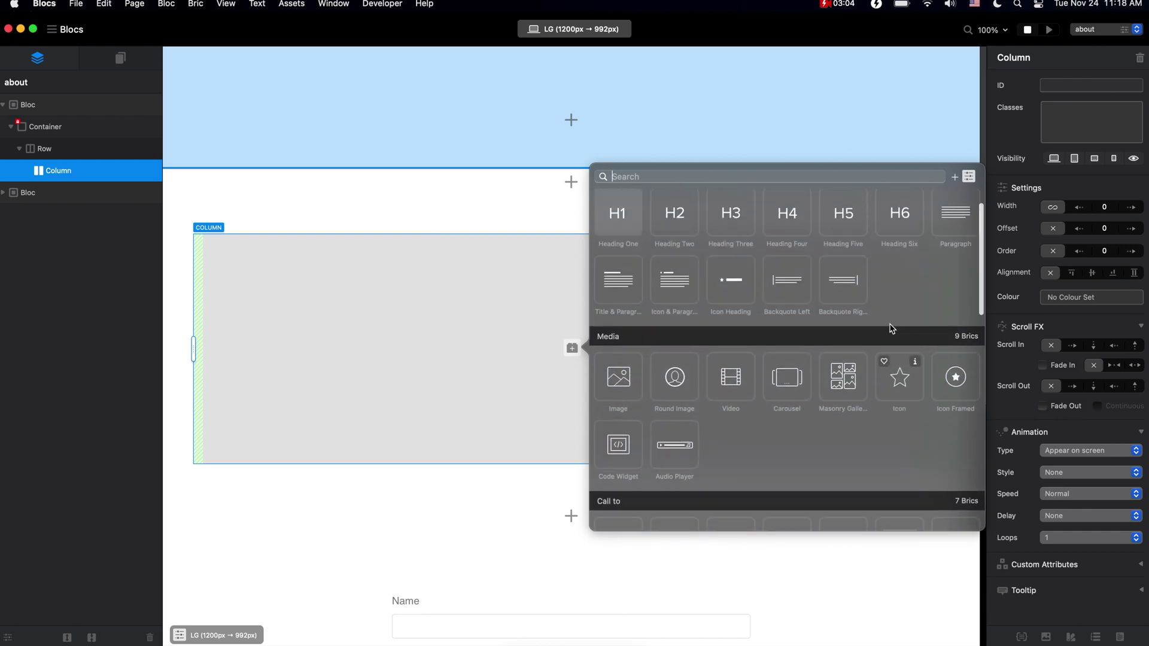
{"action": "scroll", "coordinate": [891, 328], "scroll_direction": "up", "scroll_amount": 1}
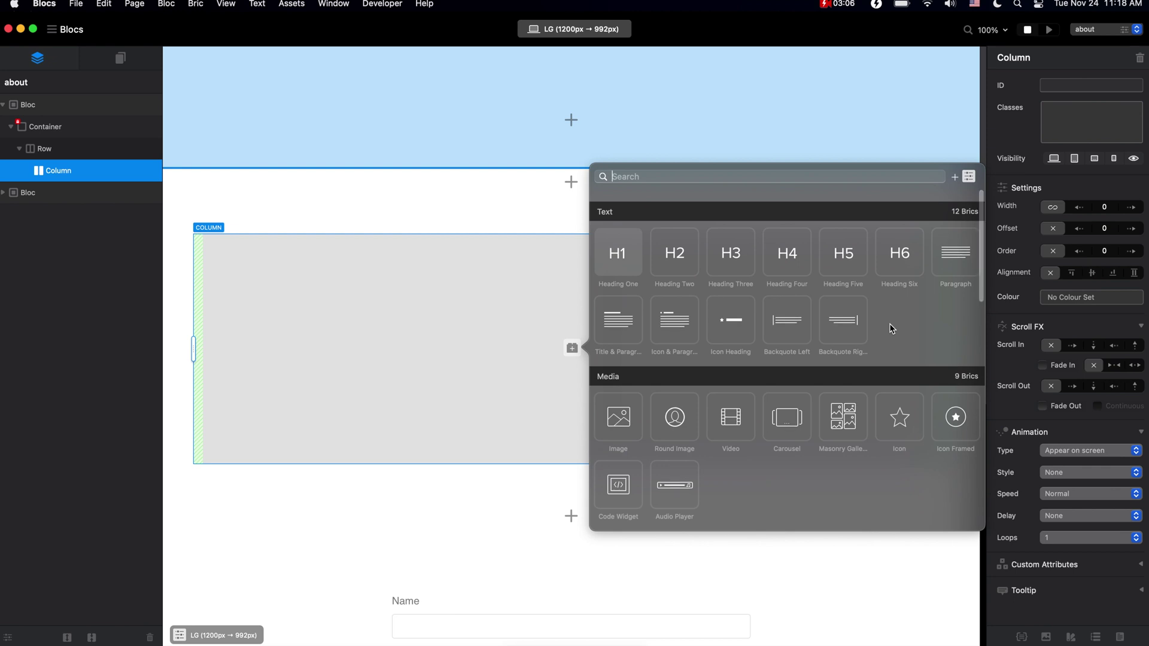
Close the bric library, browse Blocs Store brics like Particles, Countdown and Site Search, then return
{"action": "left_click", "coordinate": [531, 262]}
{"action": "key", "text": "super+Tab"}
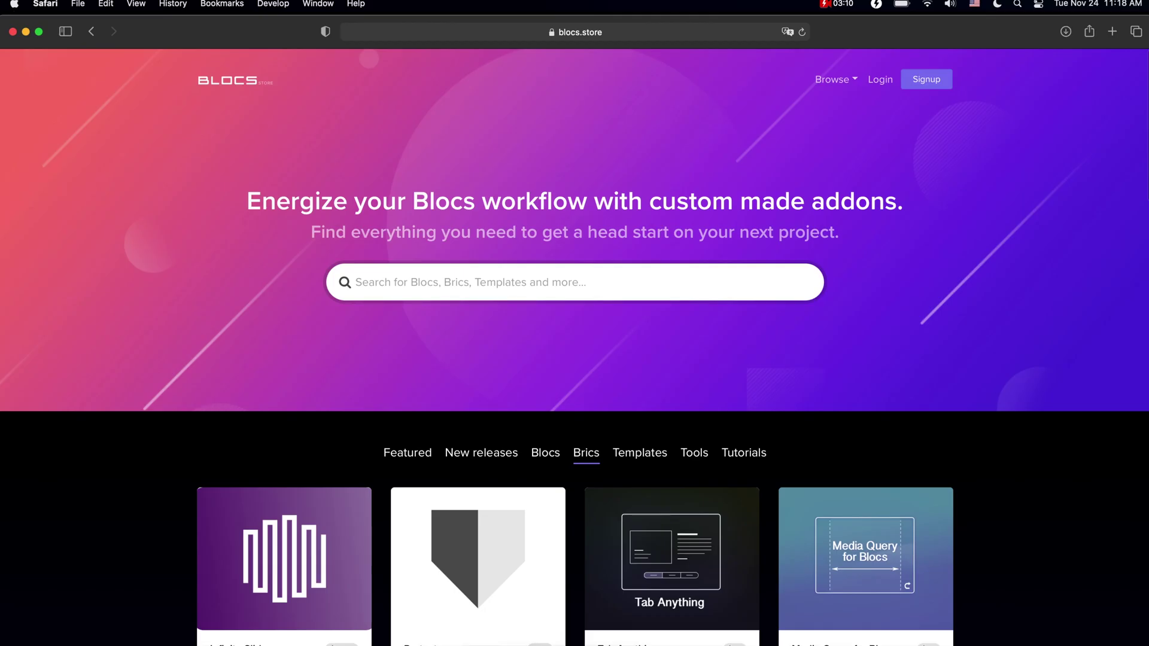
{"action": "scroll", "coordinate": [538, 460], "scroll_direction": "down", "scroll_amount": 3}
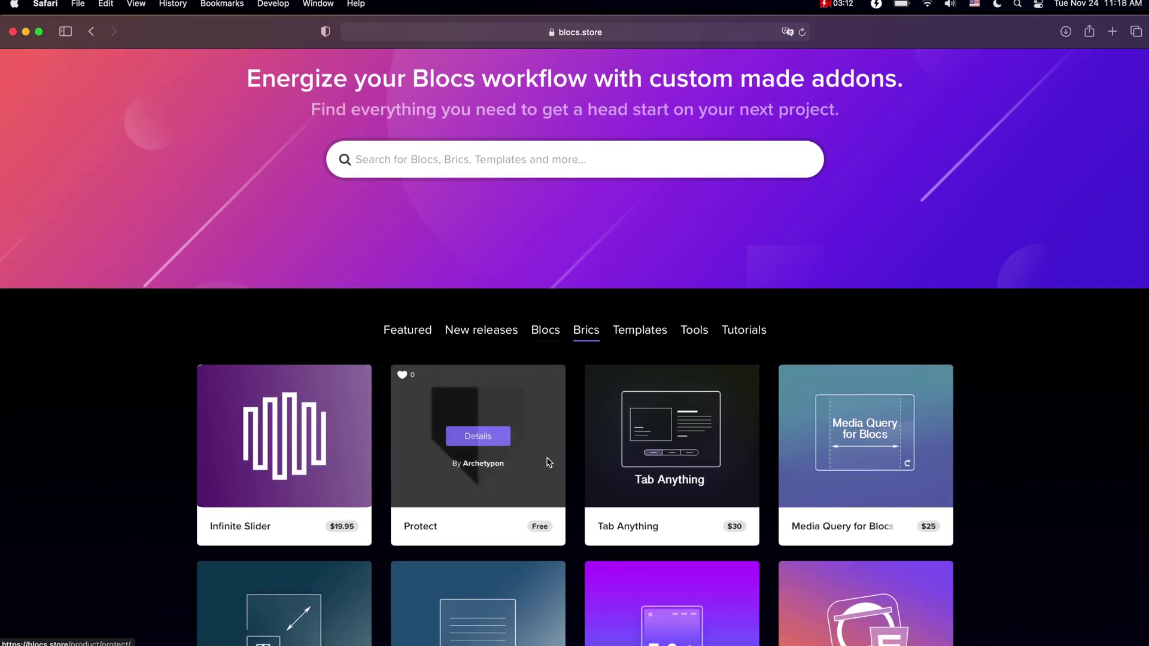
{"action": "scroll", "coordinate": [572, 463], "scroll_direction": "down", "scroll_amount": 10}
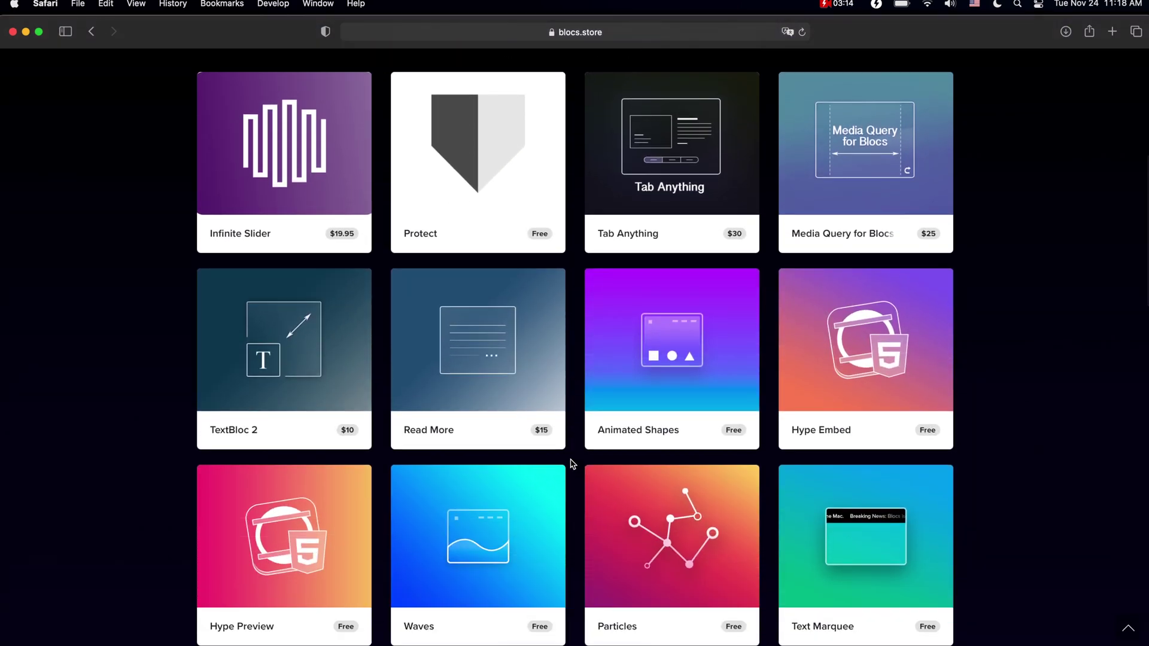
{"action": "scroll", "coordinate": [573, 464], "scroll_direction": "down", "scroll_amount": 3}
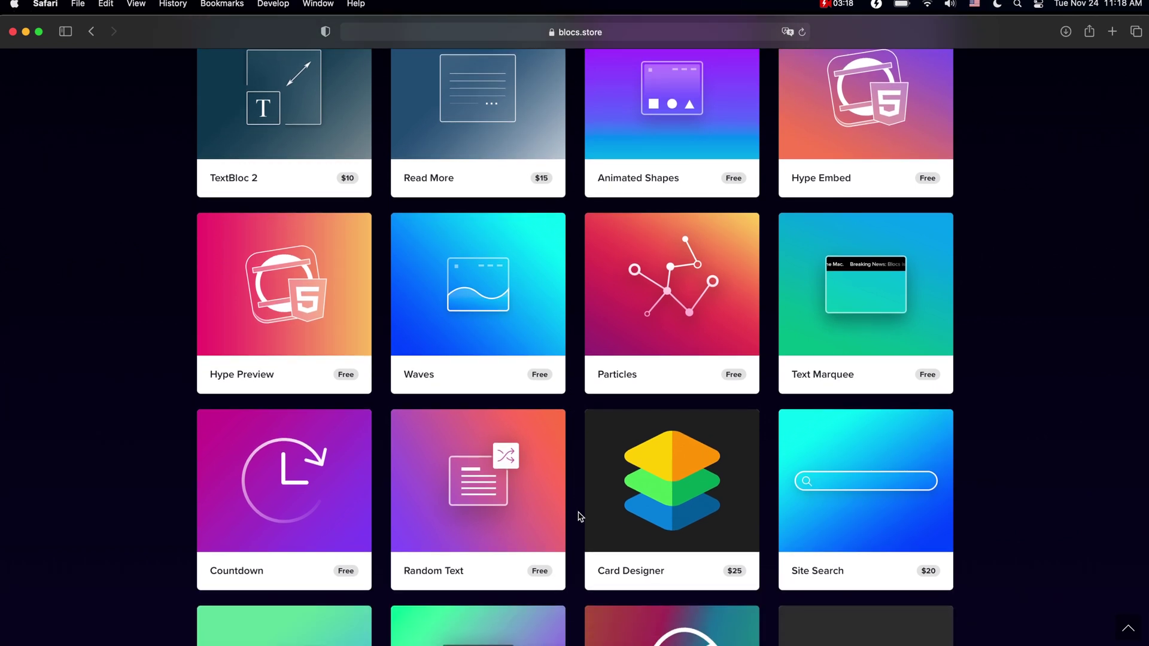
{"action": "key", "text": "super+Tab"}
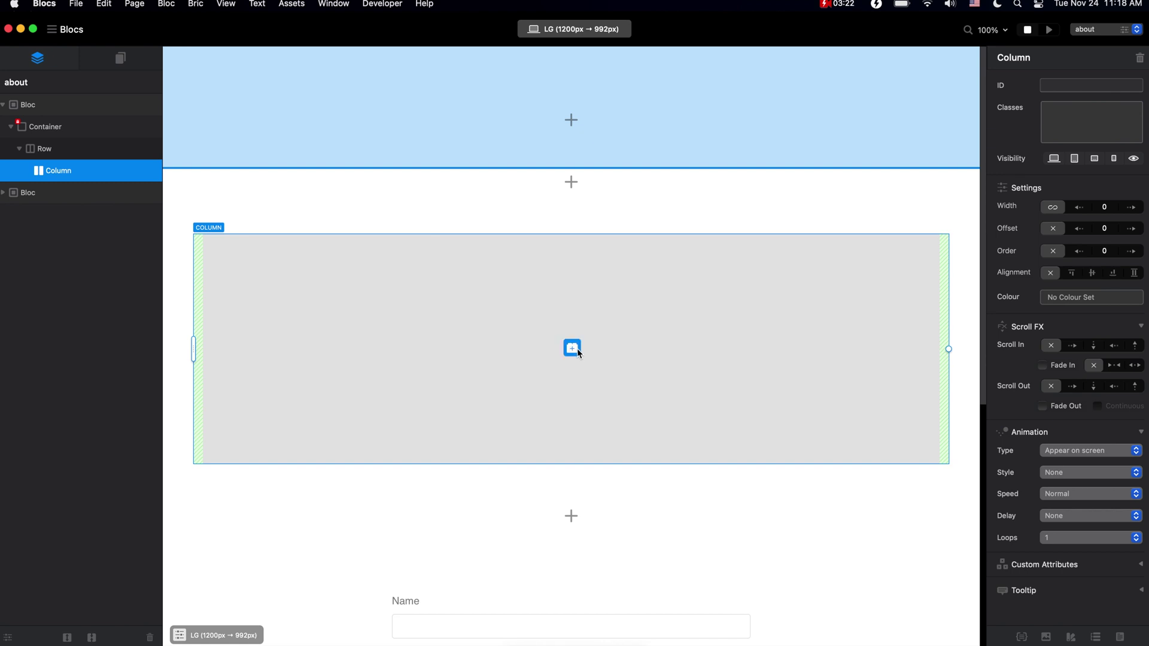
Add a Heading One bric and a Title & Paragraph bric to the about page column
{"action": "left_click", "coordinate": [577, 349]}
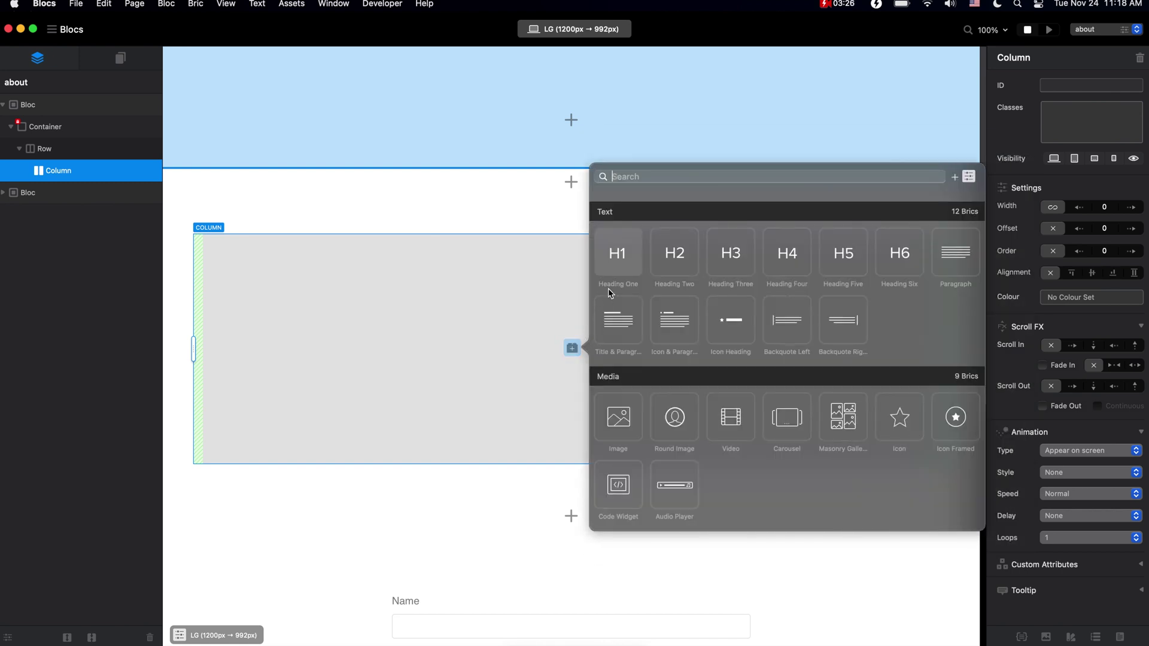
{"action": "left_click", "coordinate": [621, 251]}
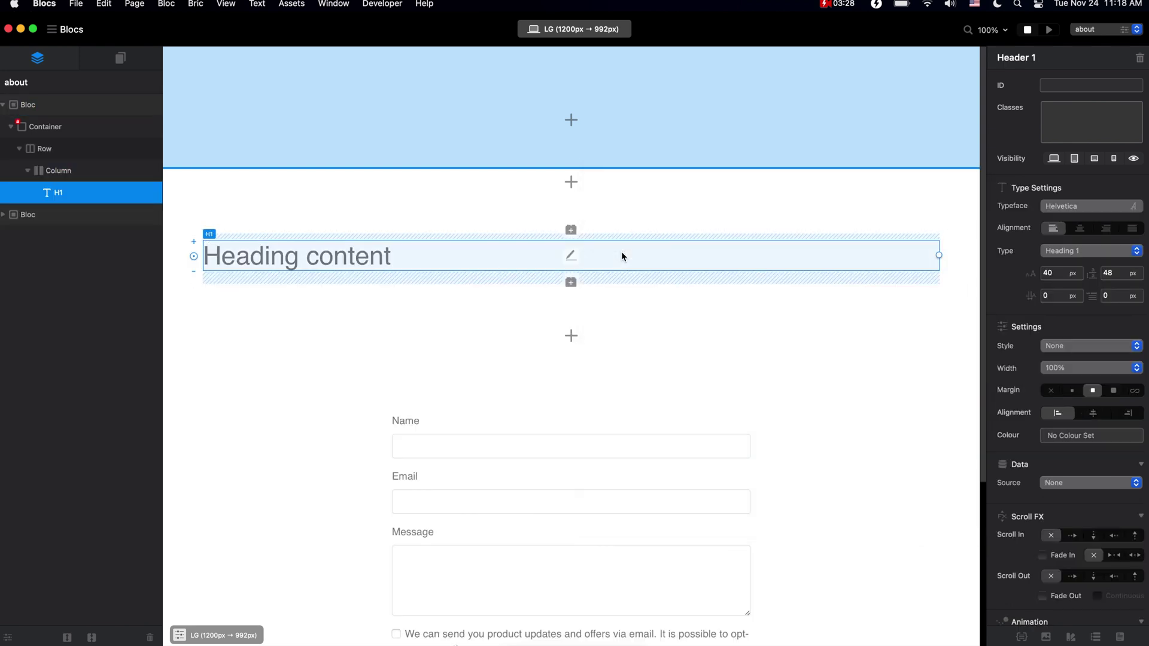
{"action": "left_click", "coordinate": [572, 284]}
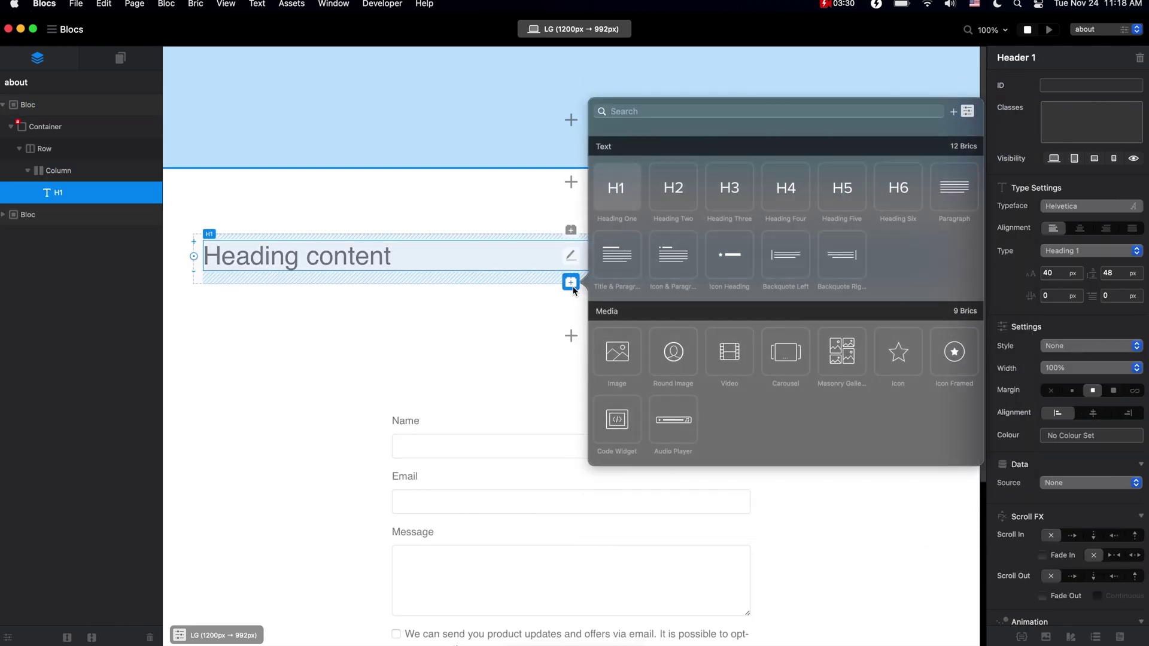
{"action": "left_click", "coordinate": [613, 268]}
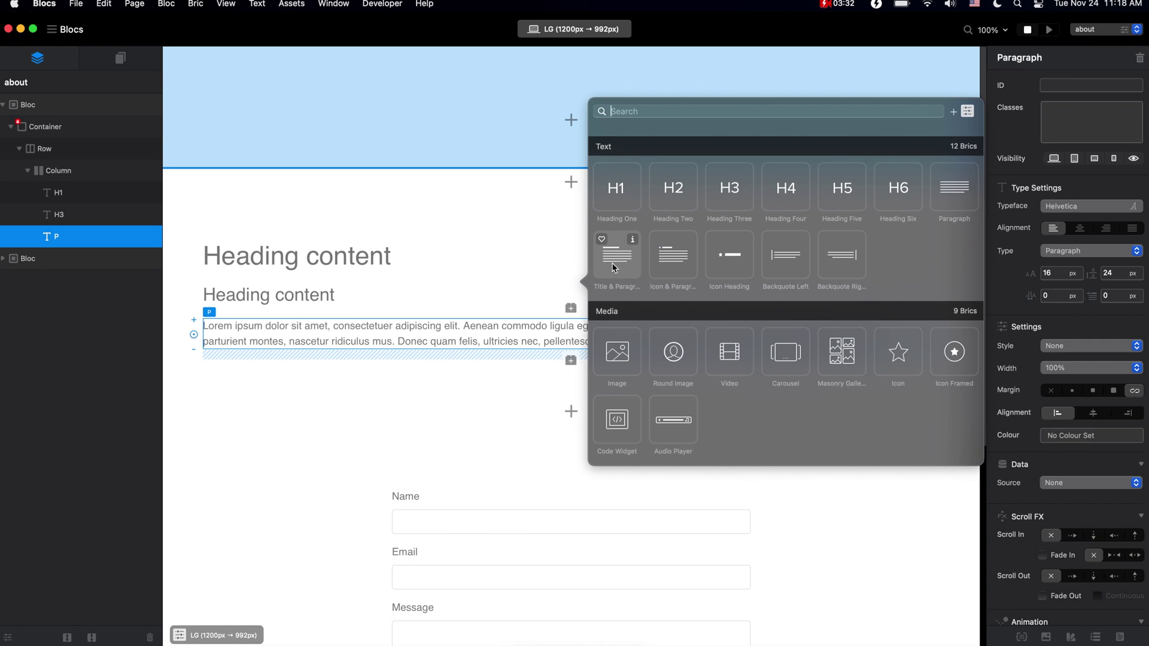
{"action": "left_click", "coordinate": [358, 262]}
{"action": "left_click", "coordinate": [359, 281]}
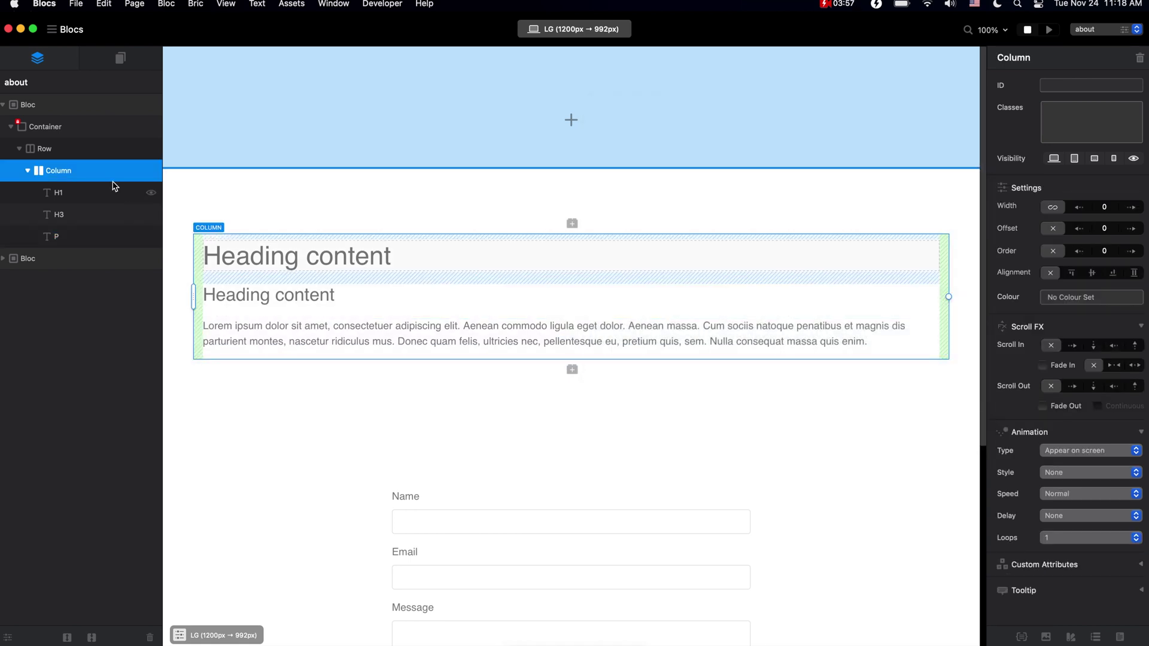
Set the about page row to 4 columns and check each new column
{"action": "left_click", "coordinate": [70, 152]}
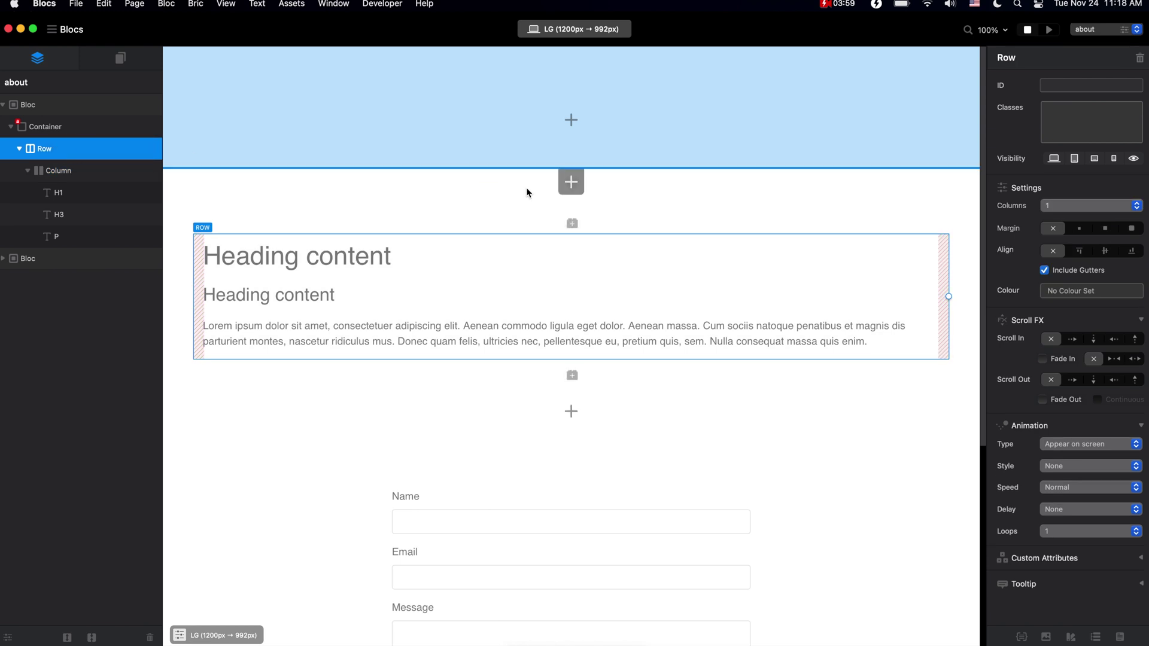
{"action": "left_click", "coordinate": [1083, 207]}
{"action": "left_click", "coordinate": [1084, 246]}
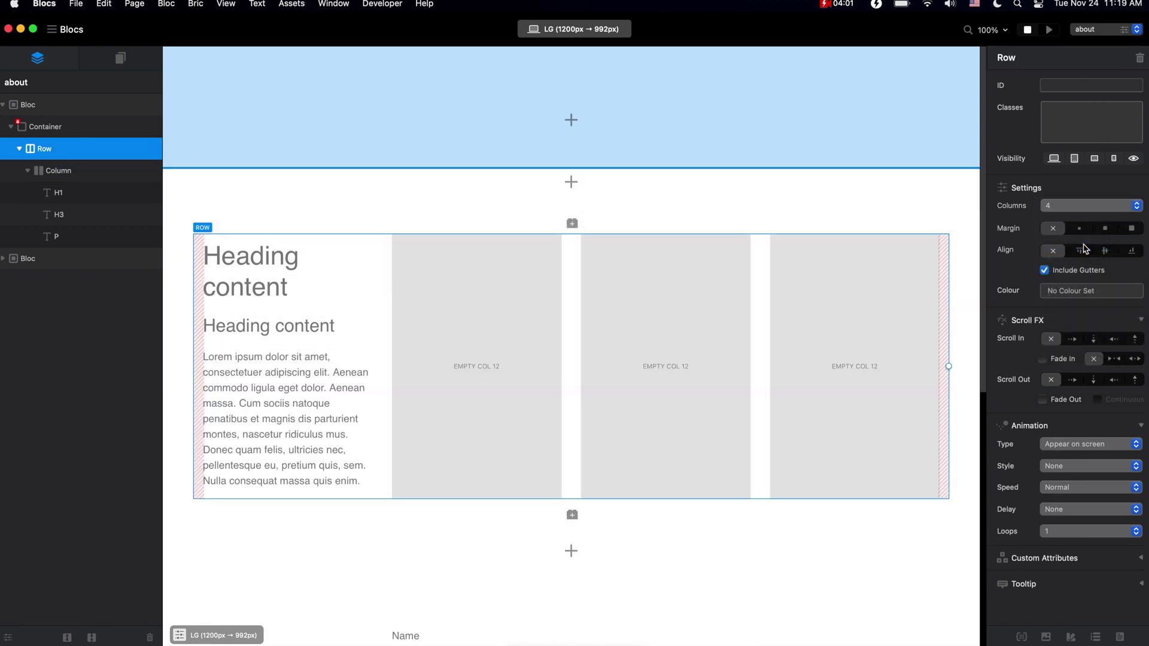
{"action": "left_click", "coordinate": [820, 323]}
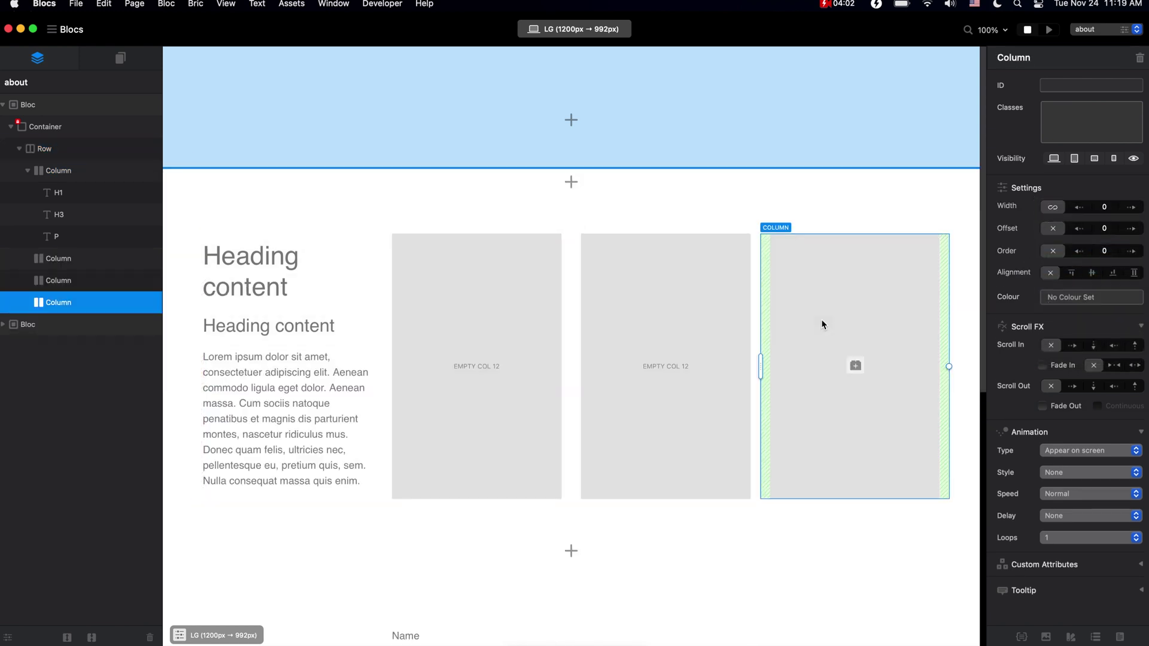
{"action": "left_click", "coordinate": [682, 328]}
{"action": "left_click", "coordinate": [485, 342]}
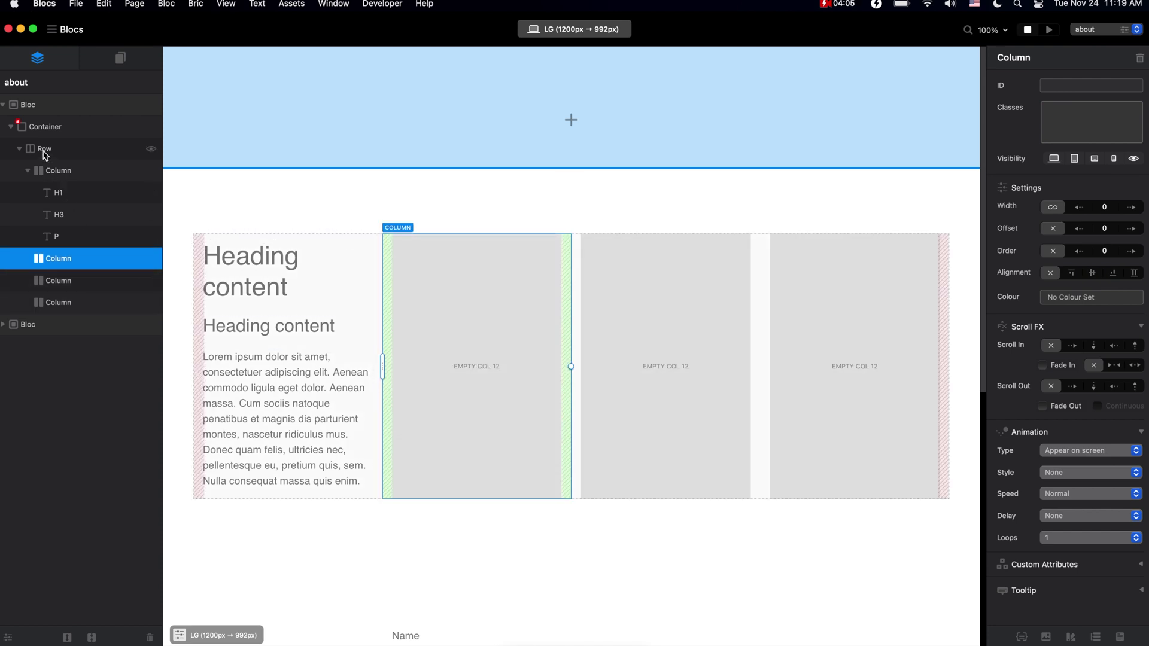
{"action": "left_click", "coordinate": [44, 107]}
{"action": "left_click", "coordinate": [66, 152]}
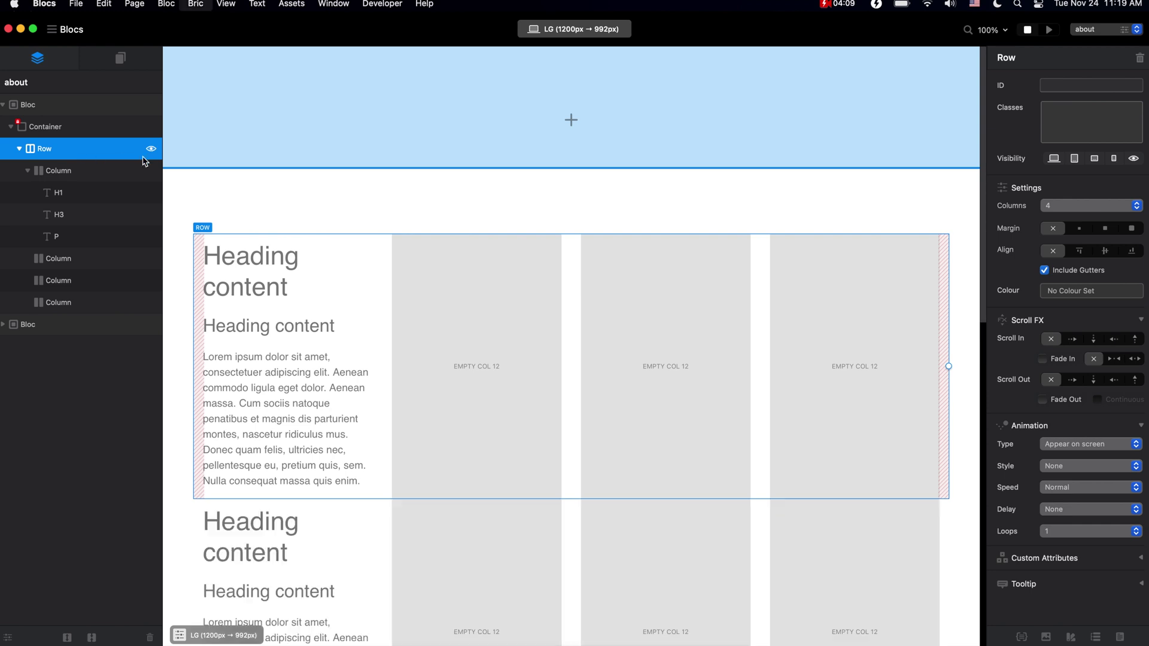
Duplicate the four-column row with a large margin; a duplicated column is undone
{"action": "key", "text": "super+d"}
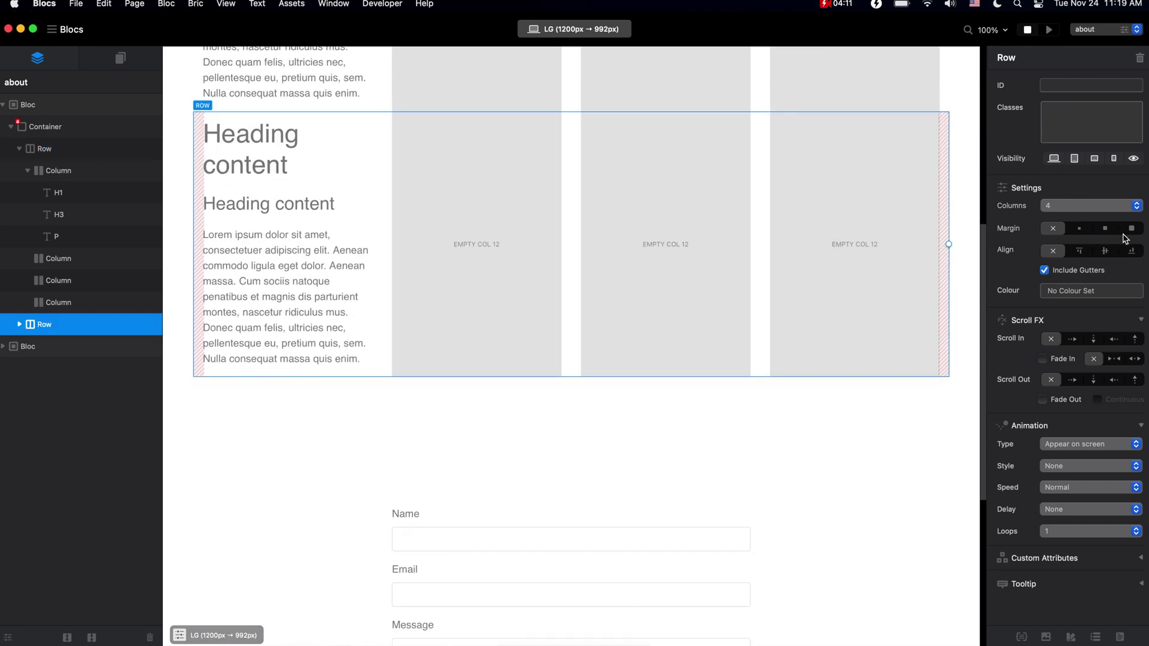
{"action": "left_click", "coordinate": [1130, 230]}
{"action": "scroll", "coordinate": [767, 302], "scroll_direction": "up", "scroll_amount": 5}
{"action": "scroll", "coordinate": [767, 297], "scroll_direction": "up", "scroll_amount": 3}
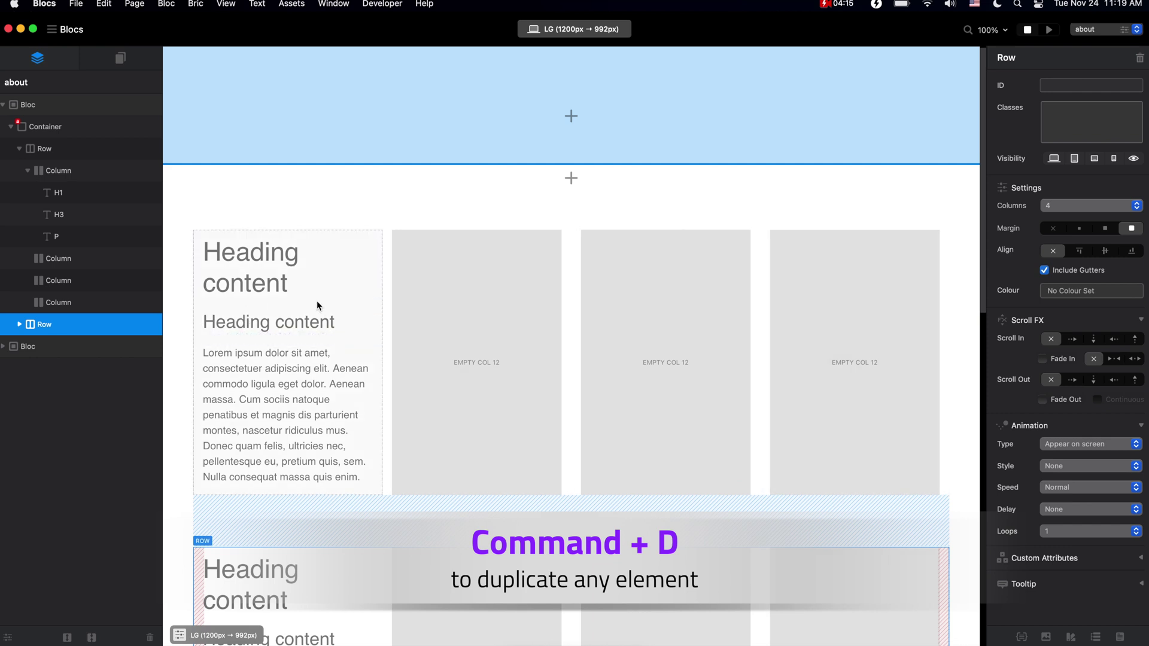
{"action": "left_click", "coordinate": [385, 286]}
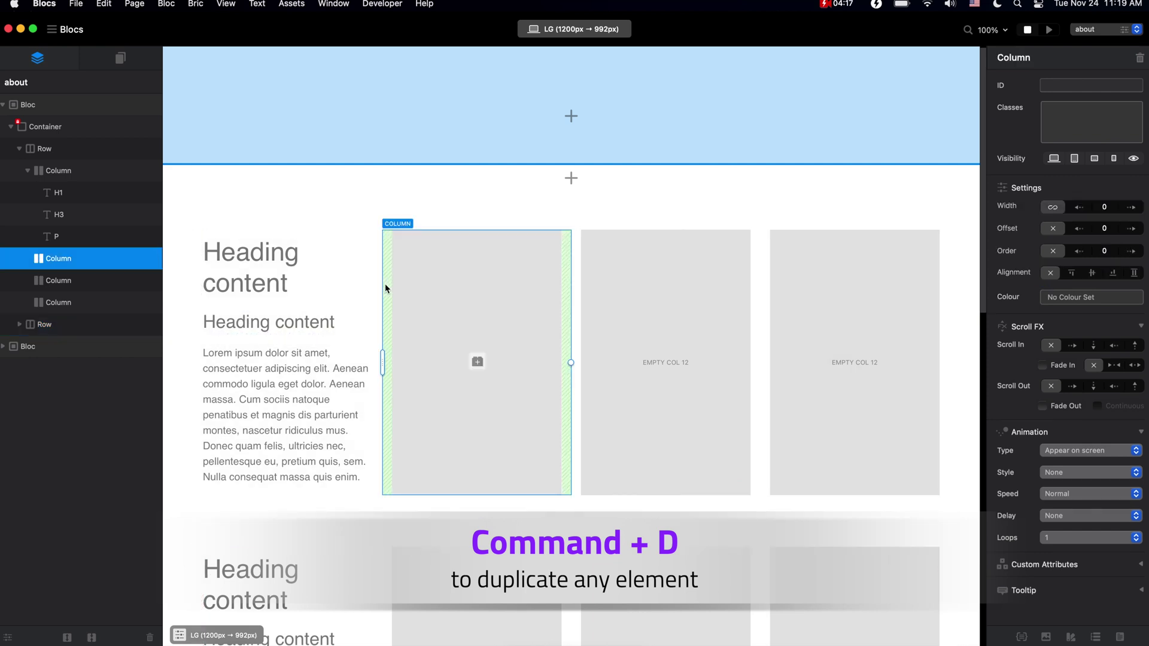
{"action": "key", "text": "super+d"}
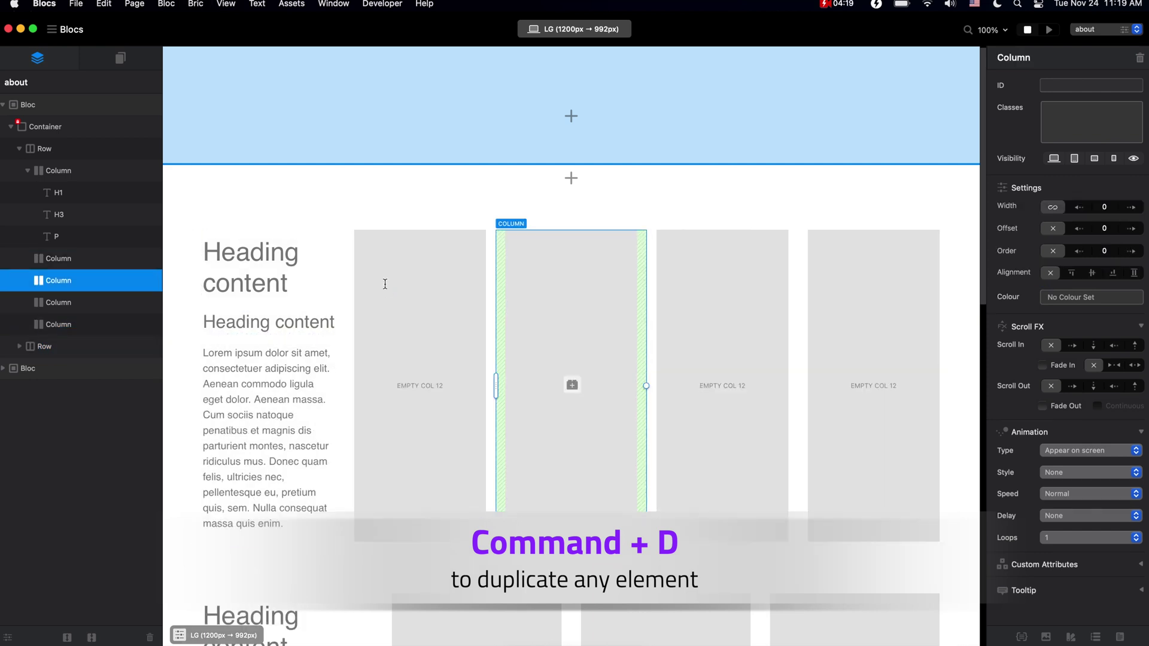
{"action": "key", "text": "super+z"}
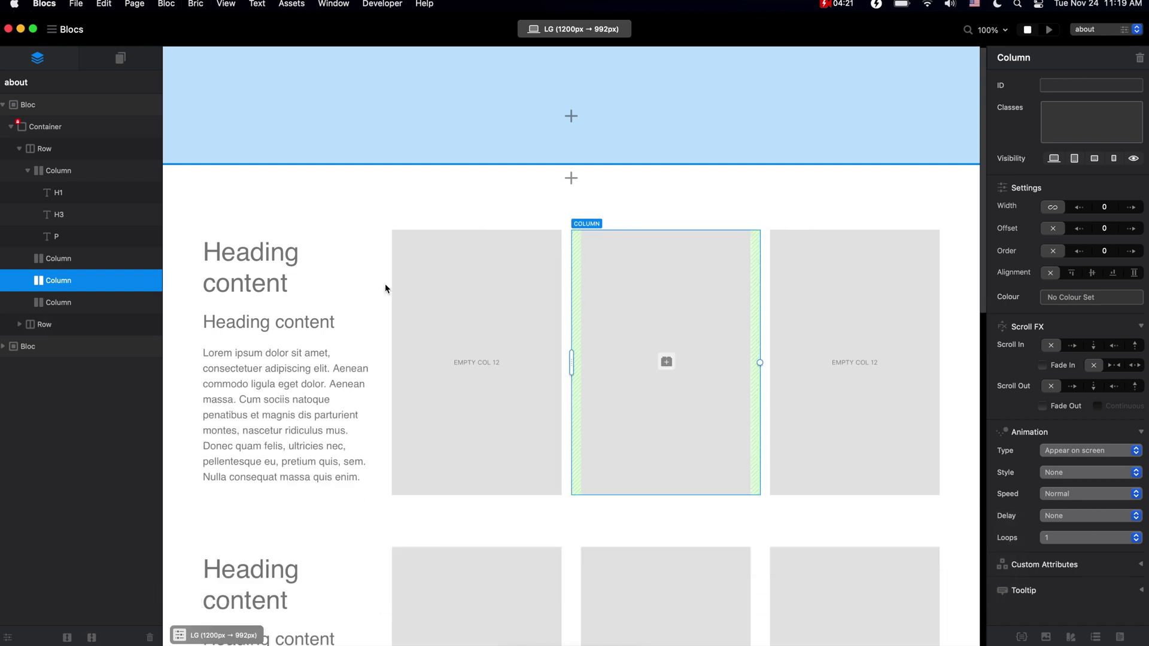
Select the parent bloc and scroll the Home page past its empty column and Feature section
{"action": "left_click", "coordinate": [462, 204]}
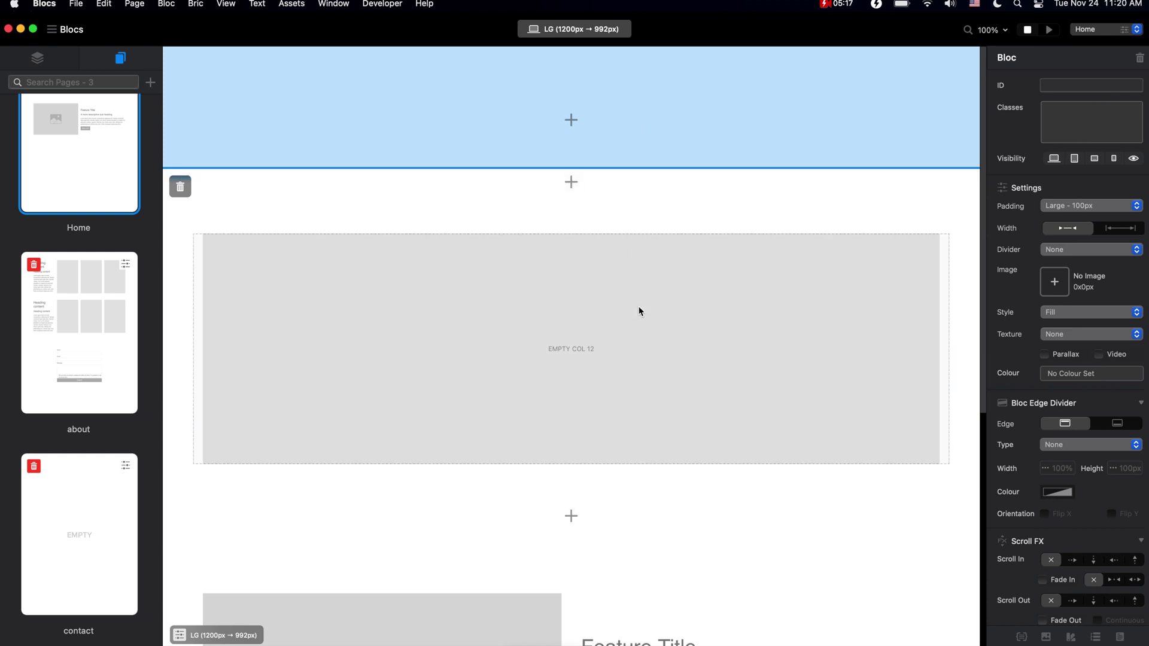
{"action": "scroll", "coordinate": [639, 311], "scroll_direction": "down", "scroll_amount": 6}
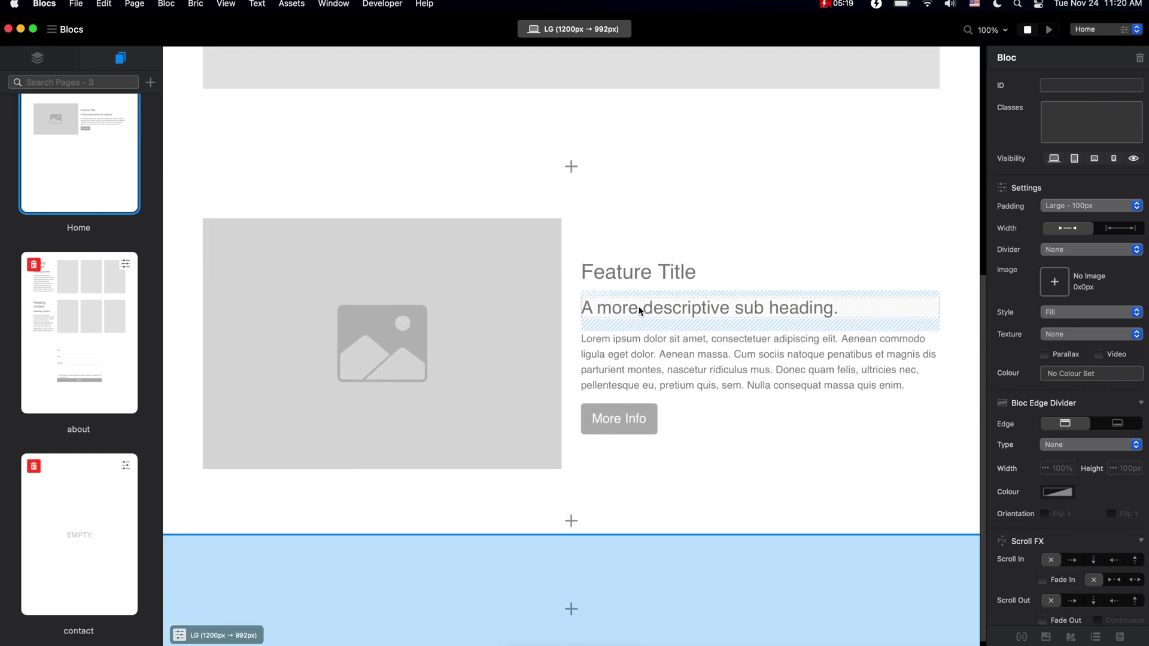
{"action": "scroll", "coordinate": [639, 311], "scroll_direction": "up", "scroll_amount": 6}
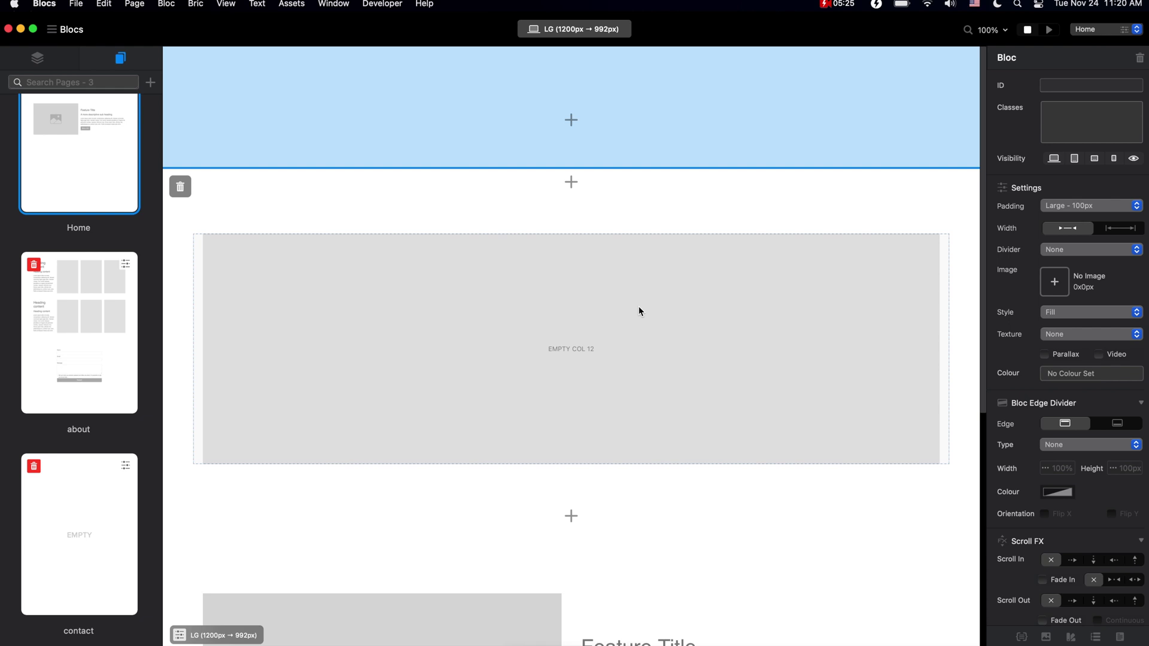
Insert the Navigation Menu Right bloc into the shared header: Company, plus Home, about and contact links
{"action": "left_click", "coordinate": [576, 129]}
{"action": "scroll", "coordinate": [636, 310], "scroll_direction": "down", "scroll_amount": 10}
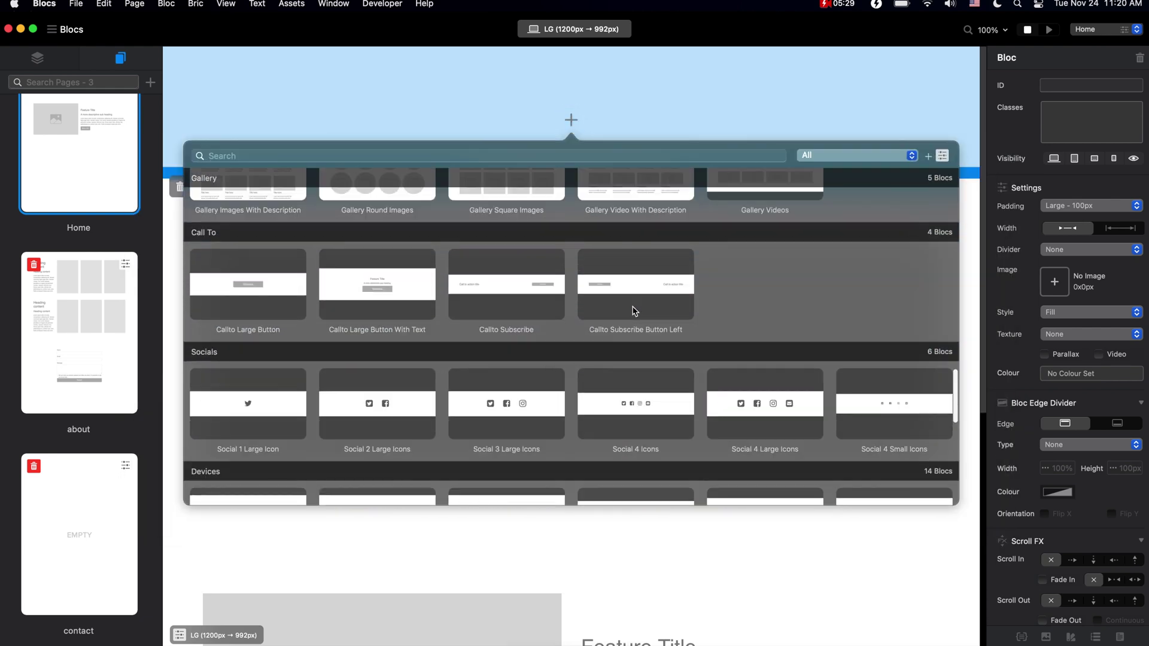
{"action": "scroll", "coordinate": [635, 310], "scroll_direction": "up", "scroll_amount": 15}
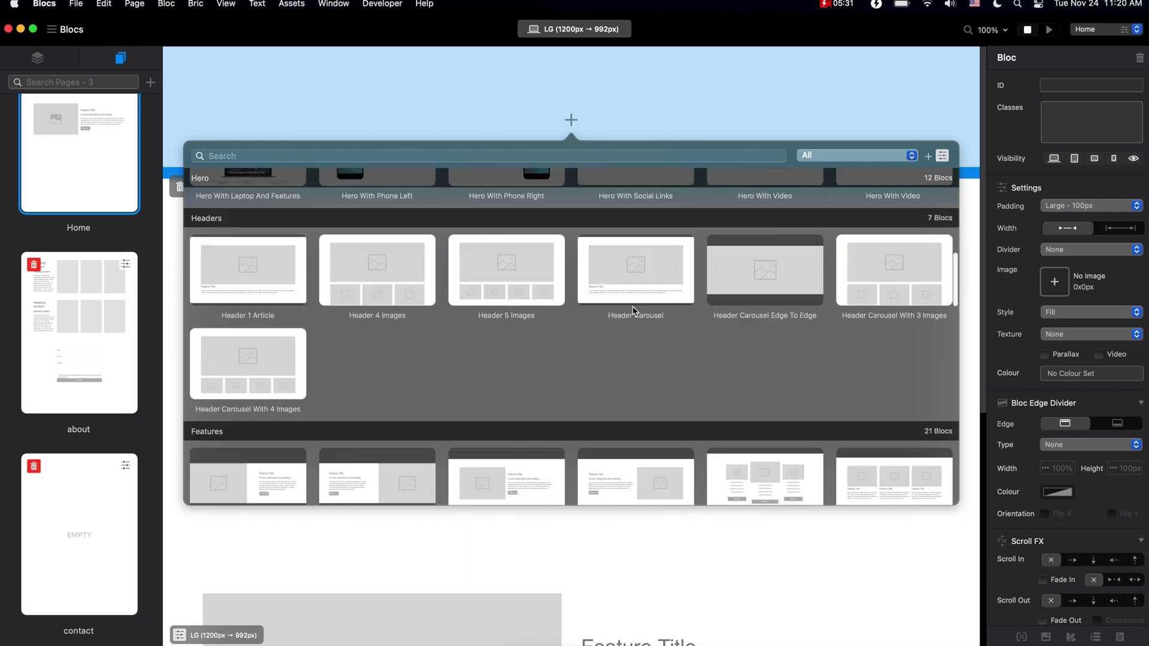
{"action": "scroll", "coordinate": [633, 310], "scroll_direction": "up", "scroll_amount": 6}
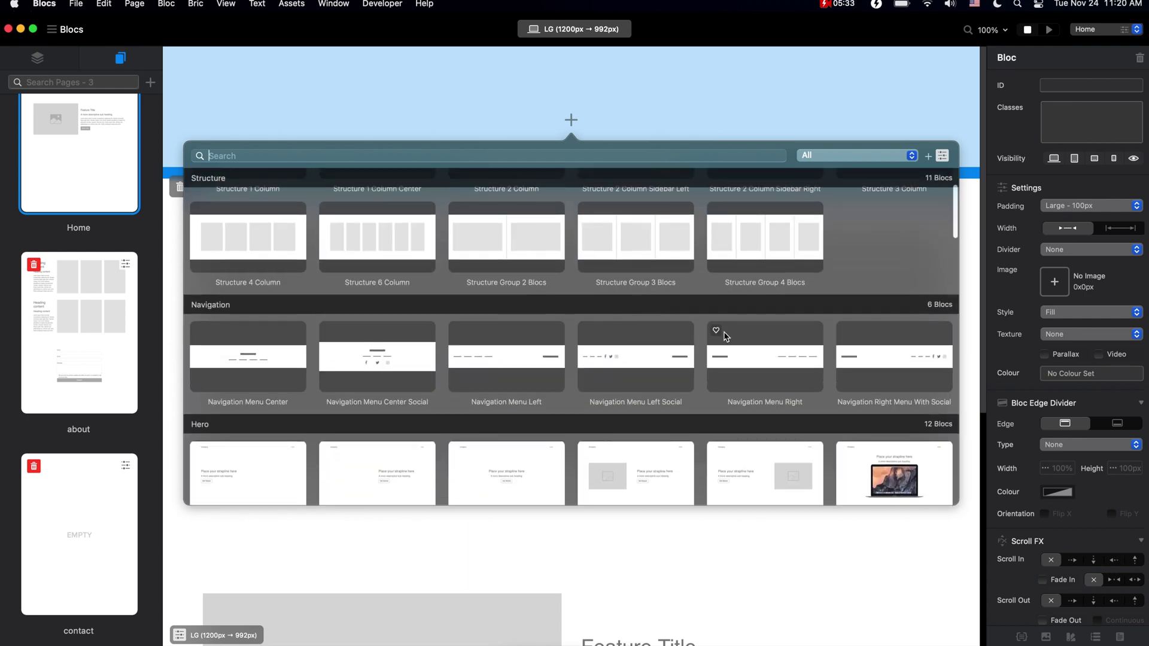
{"action": "left_click", "coordinate": [755, 357]}
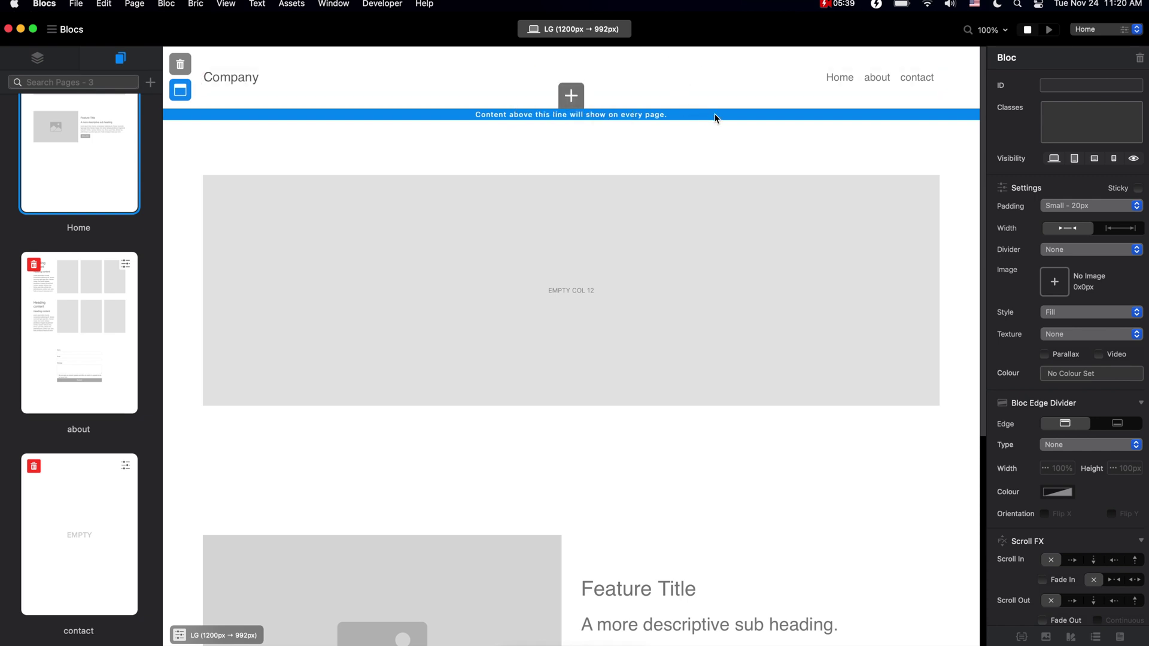
Add a Footer With Social Icons bloc at the page bottom and an empty bloc above the feature bloc
{"action": "scroll", "coordinate": [716, 118], "scroll_direction": "down", "scroll_amount": 5}
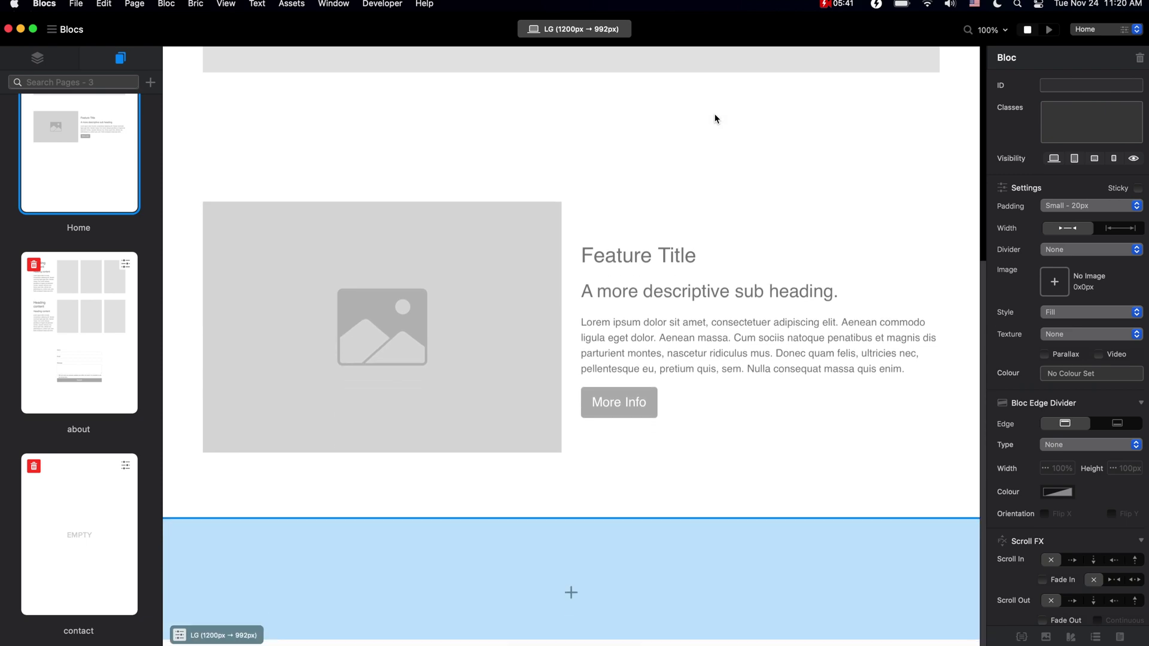
{"action": "left_click", "coordinate": [572, 598]}
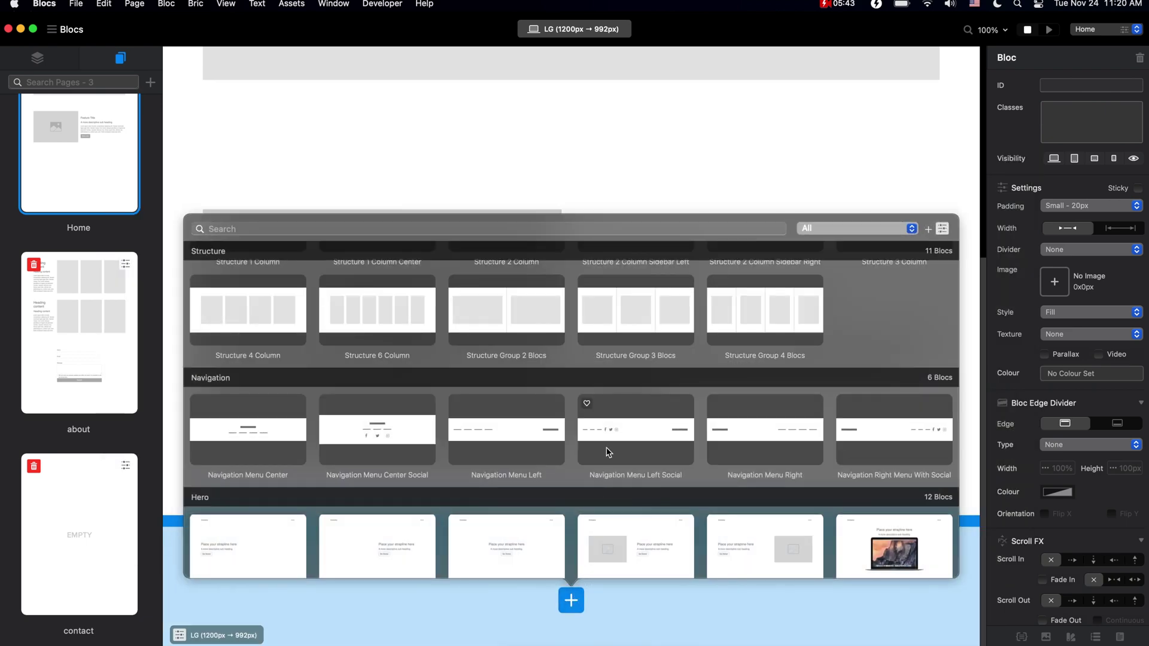
{"action": "scroll", "coordinate": [608, 451], "scroll_direction": "down", "scroll_amount": 10}
{"action": "scroll", "coordinate": [608, 452], "scroll_direction": "down", "scroll_amount": 15}
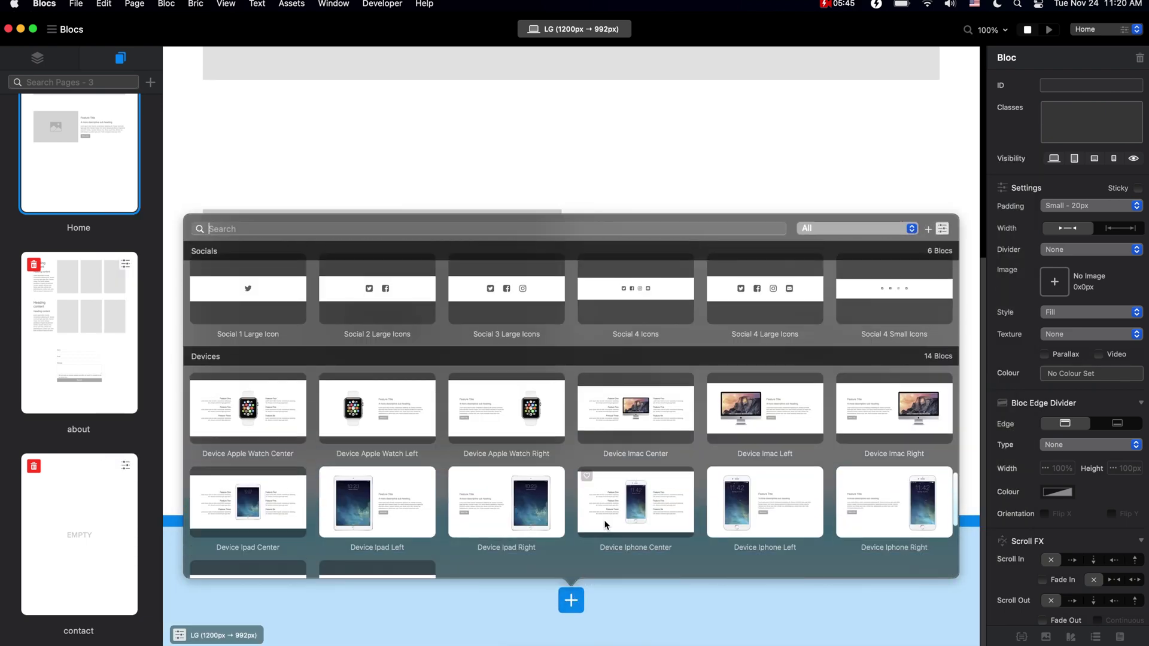
{"action": "left_click", "coordinate": [773, 524]}
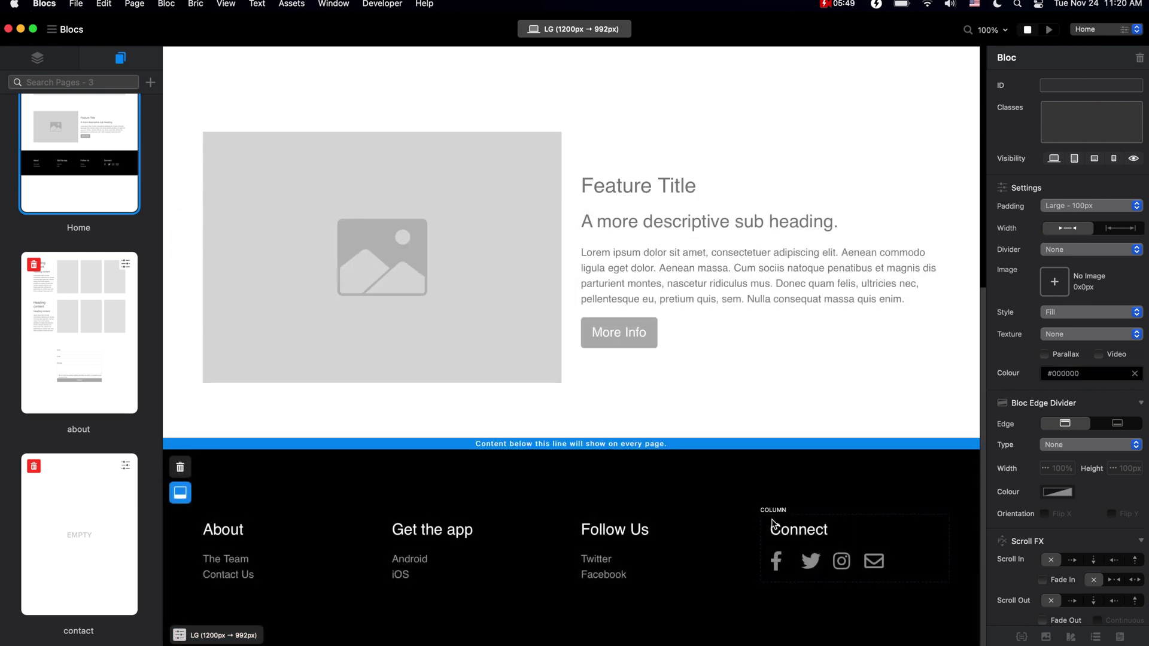
{"action": "mouse_move", "coordinate": [557, 466]}
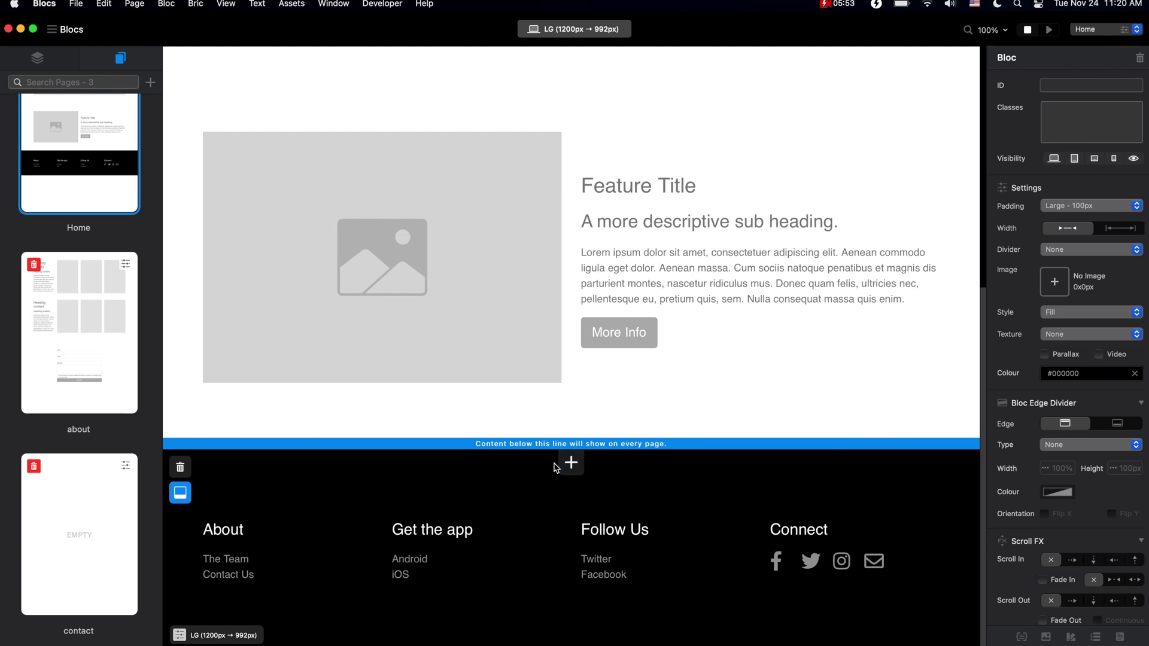
{"action": "left_click", "coordinate": [562, 465]}
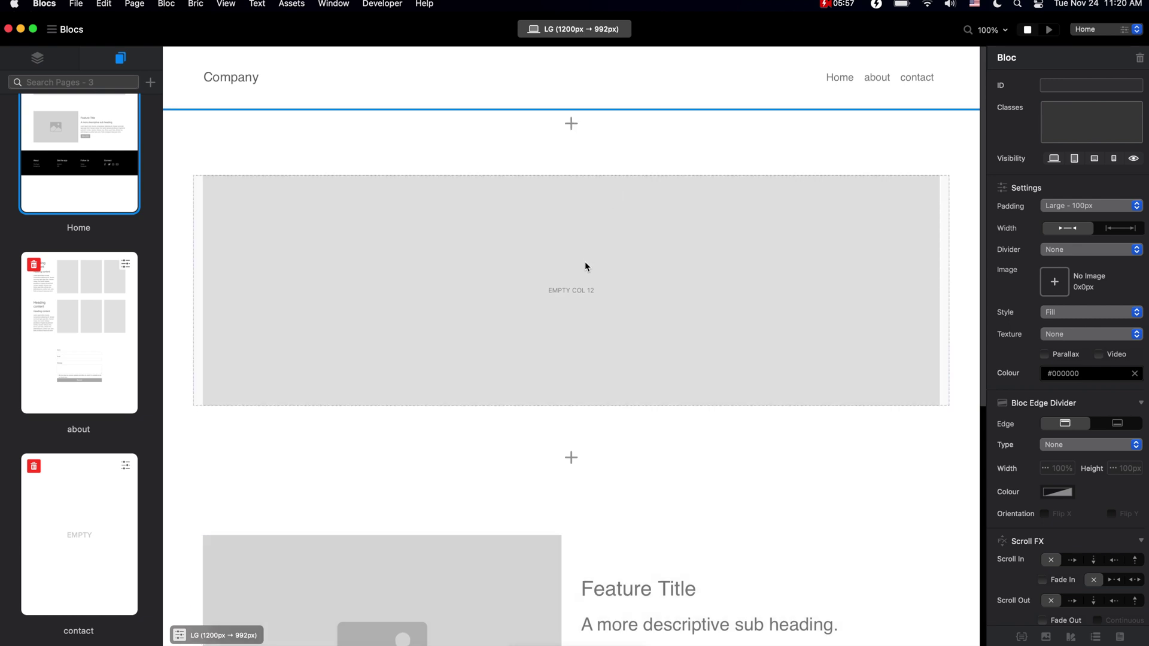
Insert an H1 'Heading content' bric into the new bloc's empty column
{"action": "left_click", "coordinate": [576, 289]}
{"action": "left_click", "coordinate": [572, 290]}
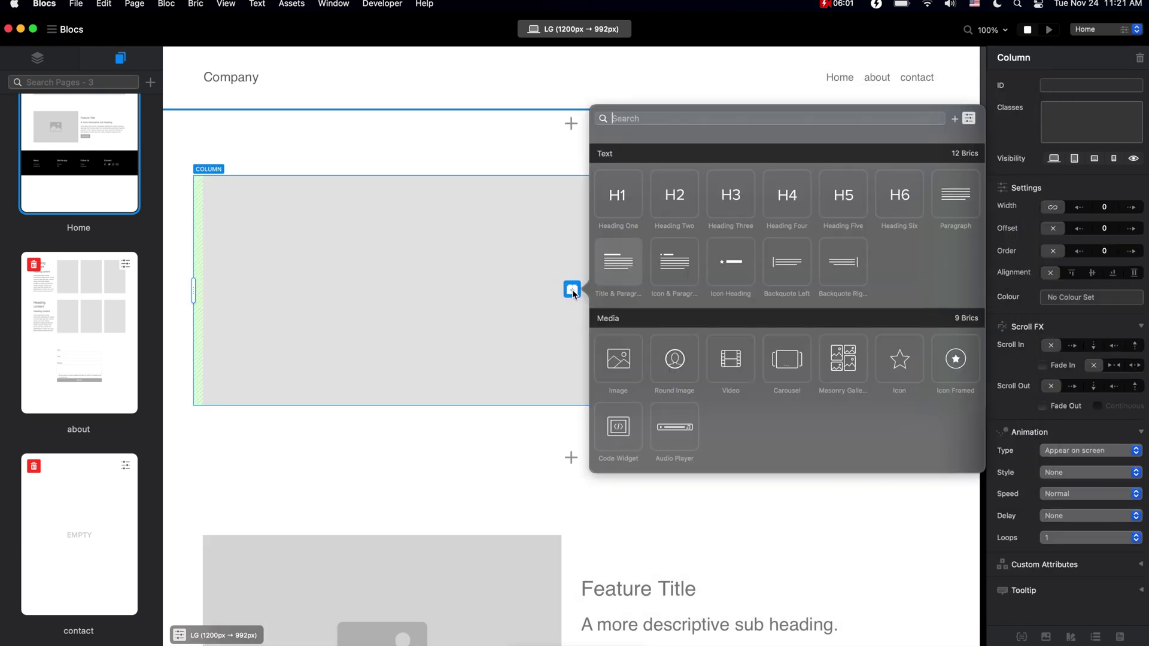
{"action": "left_click", "coordinate": [632, 206]}
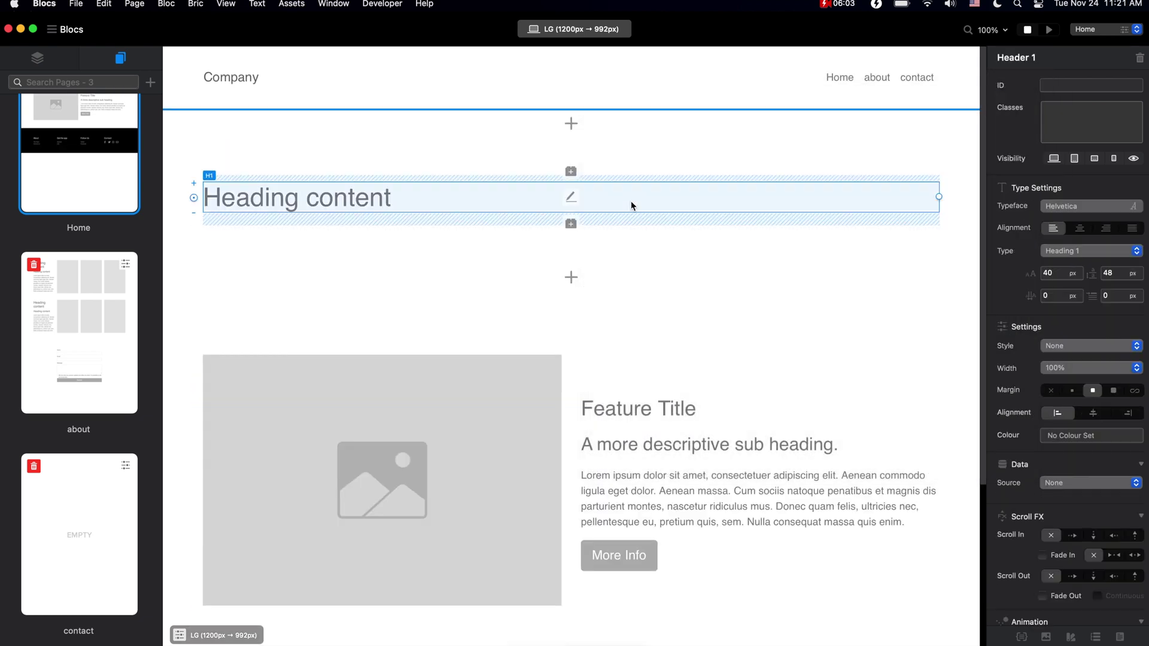
Duplicate the Feature Title bloc, making one copy
{"action": "left_click", "coordinate": [371, 338]}
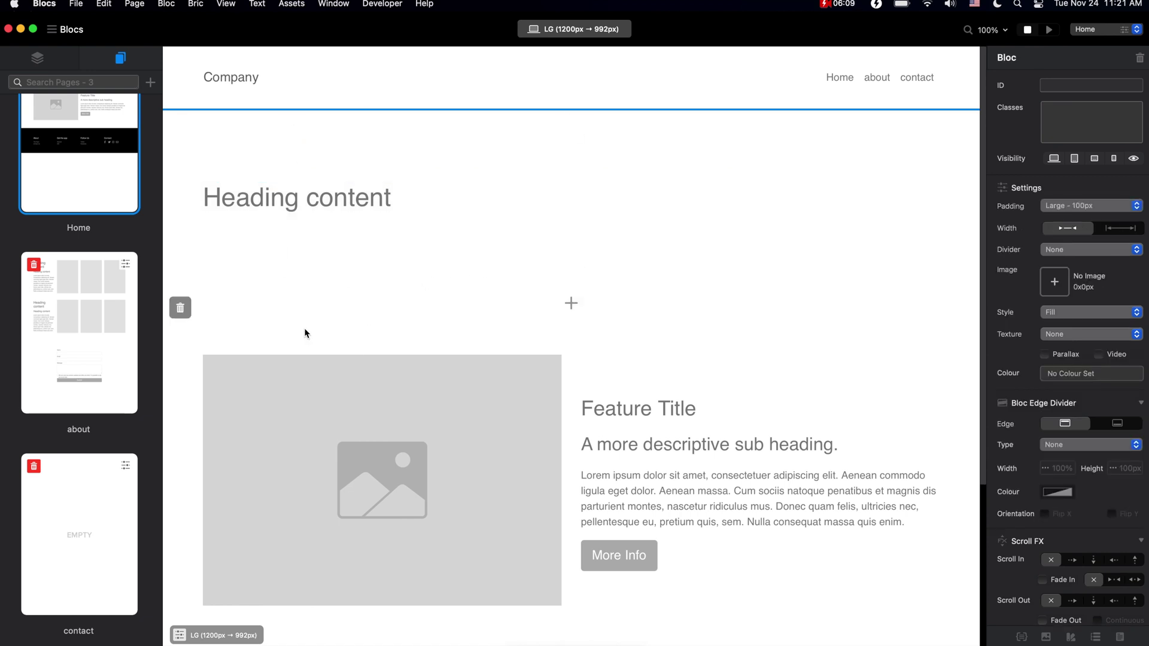
{"action": "key", "text": "super+d"}
{"action": "key", "text": "Return"}
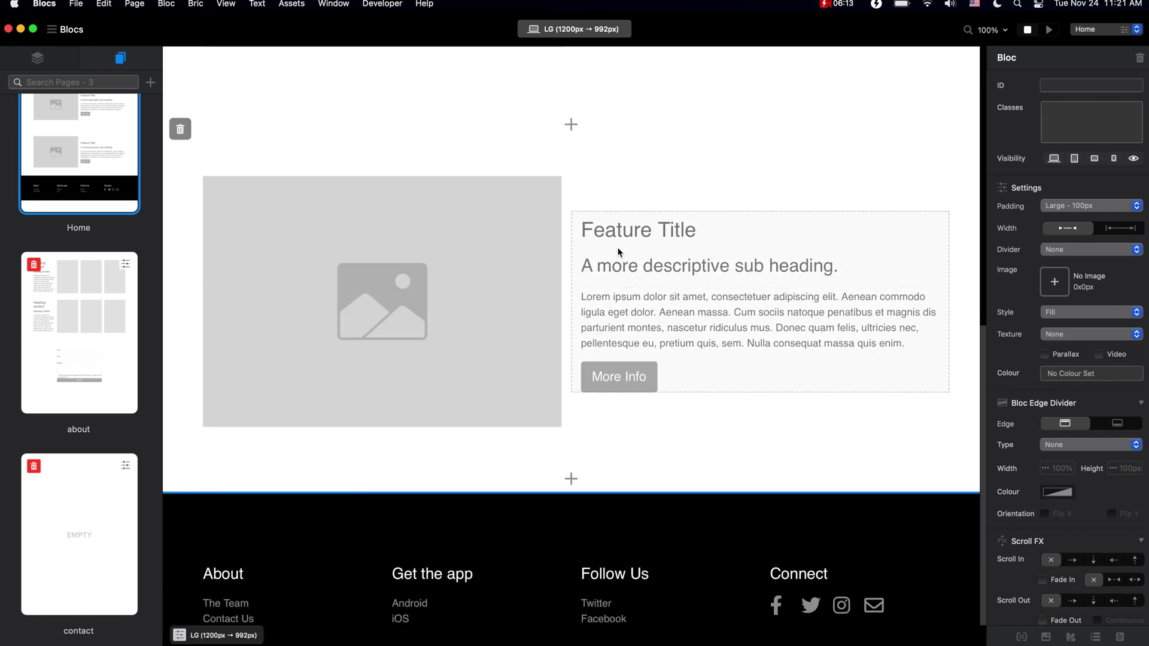
Delete the copy's Feature Title heading and move its sub heading below the paragraph
{"action": "left_click", "coordinate": [644, 238]}
{"action": "key", "text": "super+d"}
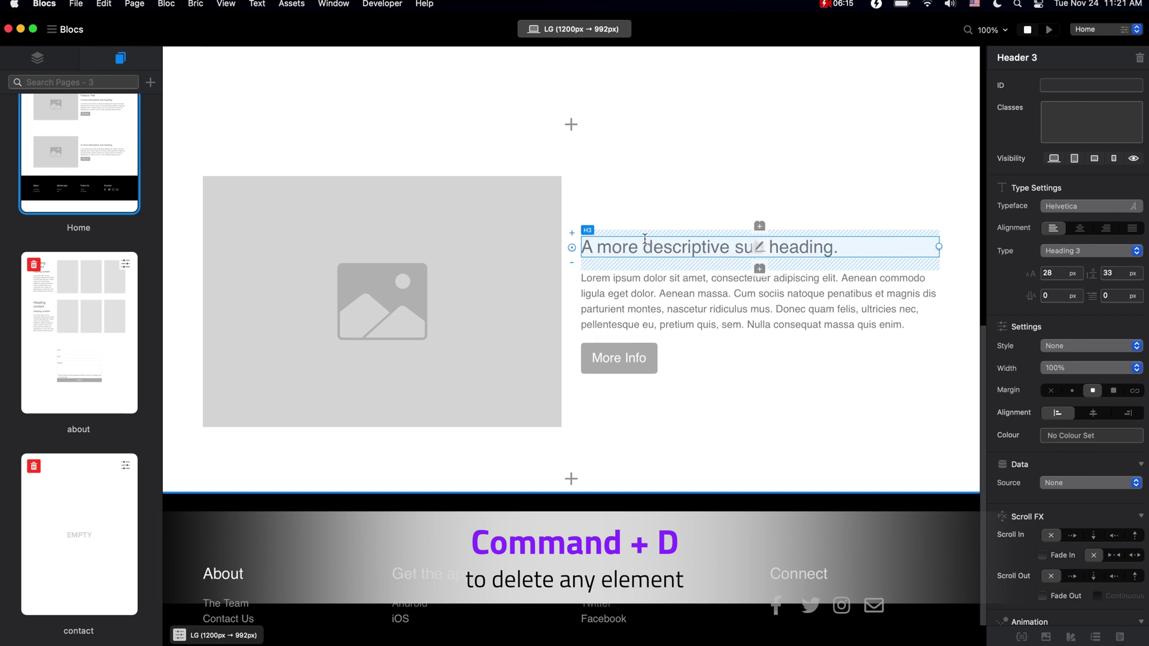
{"action": "left_click_drag", "start_coordinate": [687, 251], "coordinate": [687, 326]}
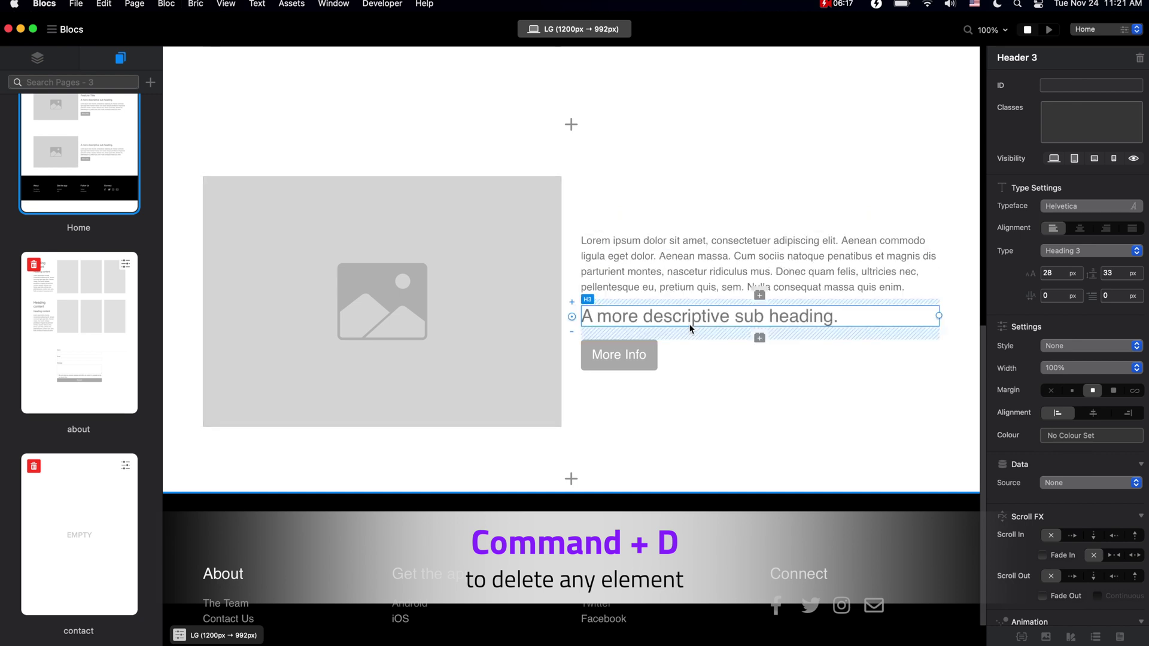
In Layers, move the More Info button above the paragraph and the column into the heading bloc's row
{"action": "left_click", "coordinate": [40, 59]}
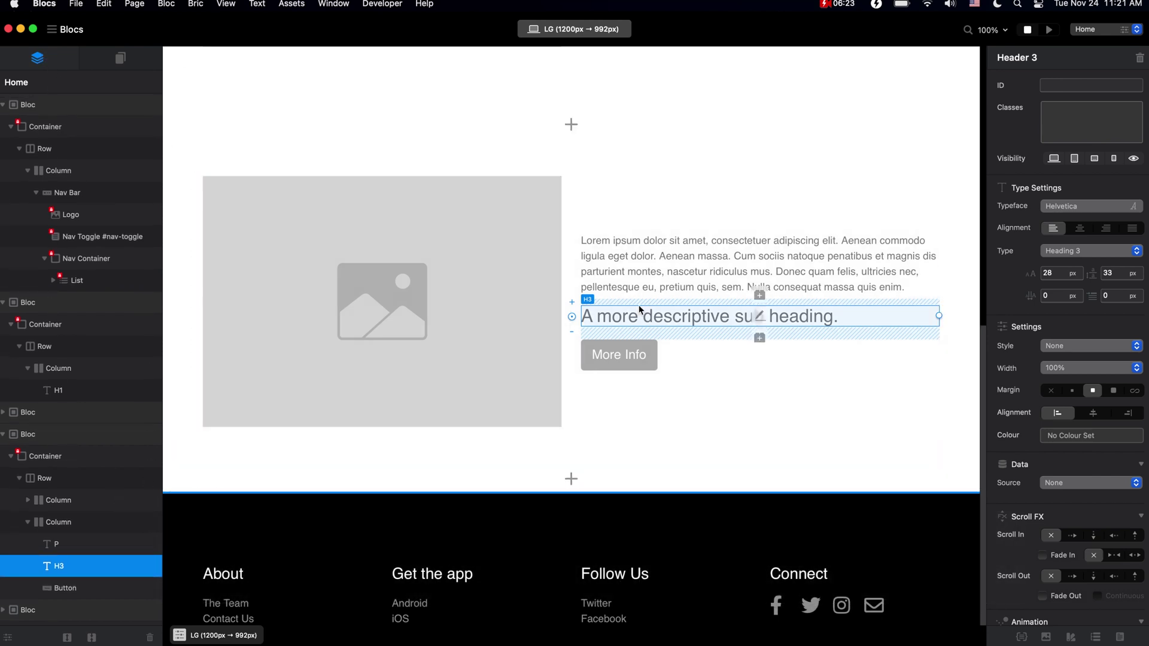
{"action": "left_click", "coordinate": [632, 359]}
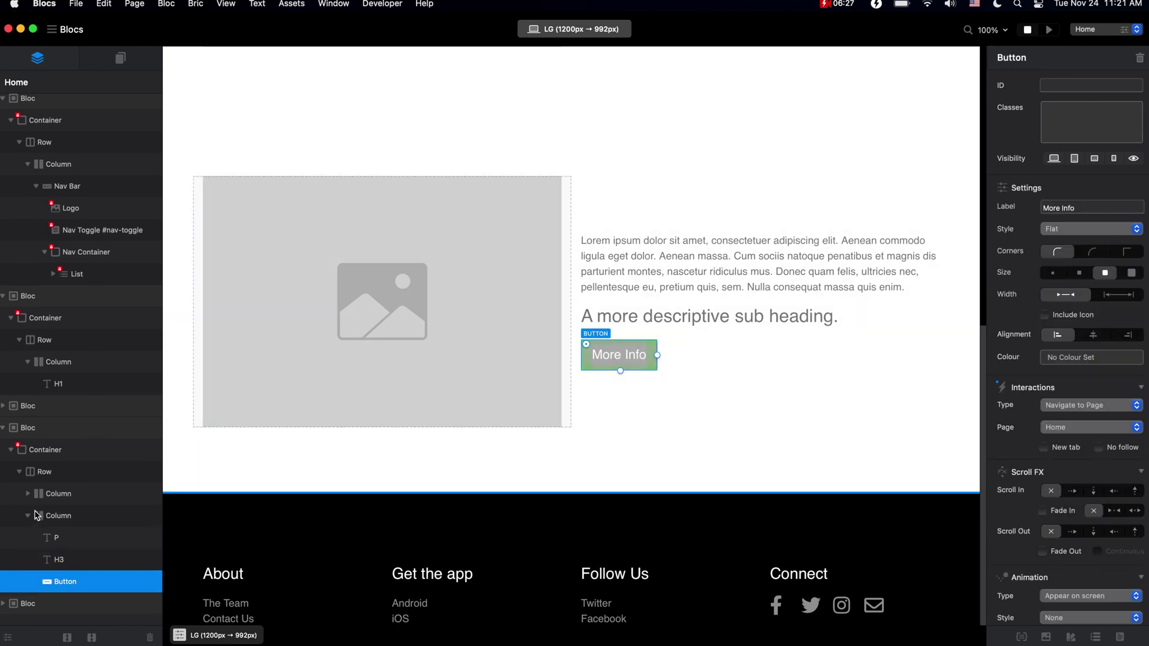
{"action": "left_click_drag", "start_coordinate": [70, 591], "coordinate": [60, 530]}
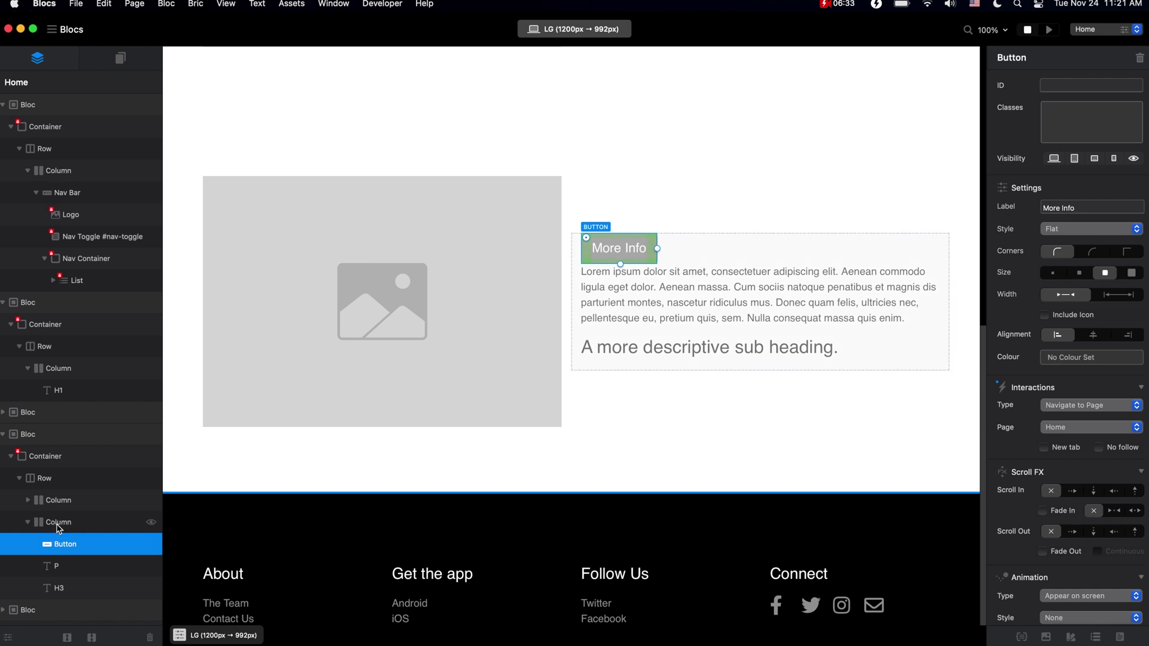
{"action": "left_click_drag", "start_coordinate": [58, 527], "coordinate": [48, 368]}
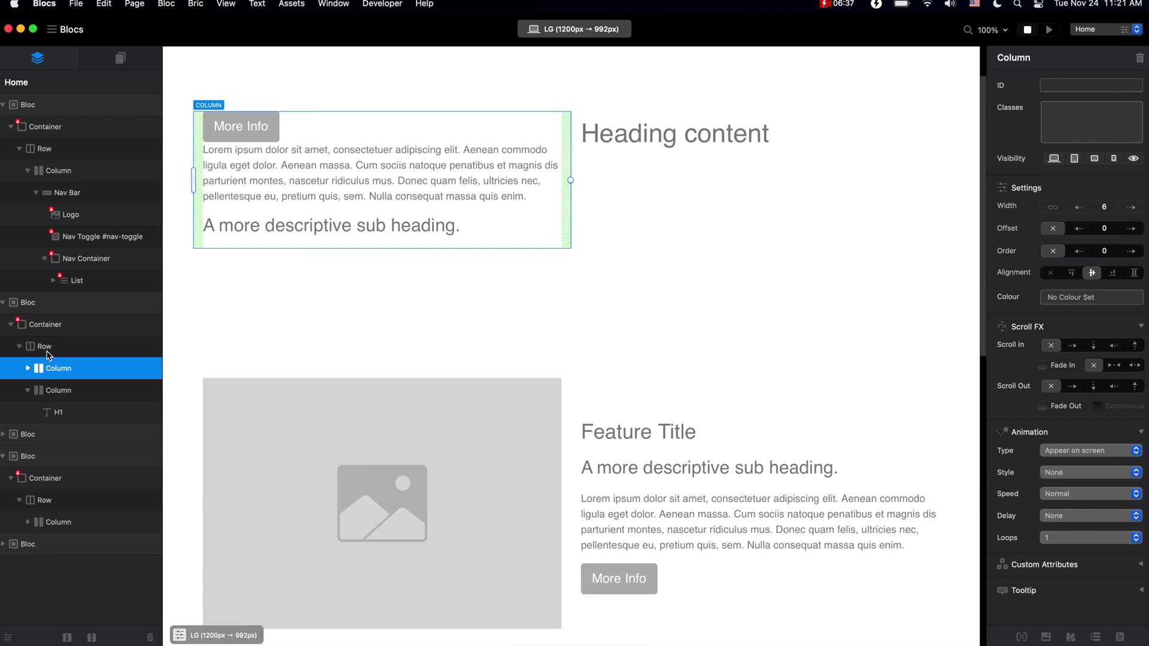
Reorder the Heading content bloc in Layers, then move it to the about page
{"action": "left_click", "coordinate": [52, 301]}
{"action": "left_click_drag", "start_coordinate": [37, 307], "coordinate": [9, 446]}
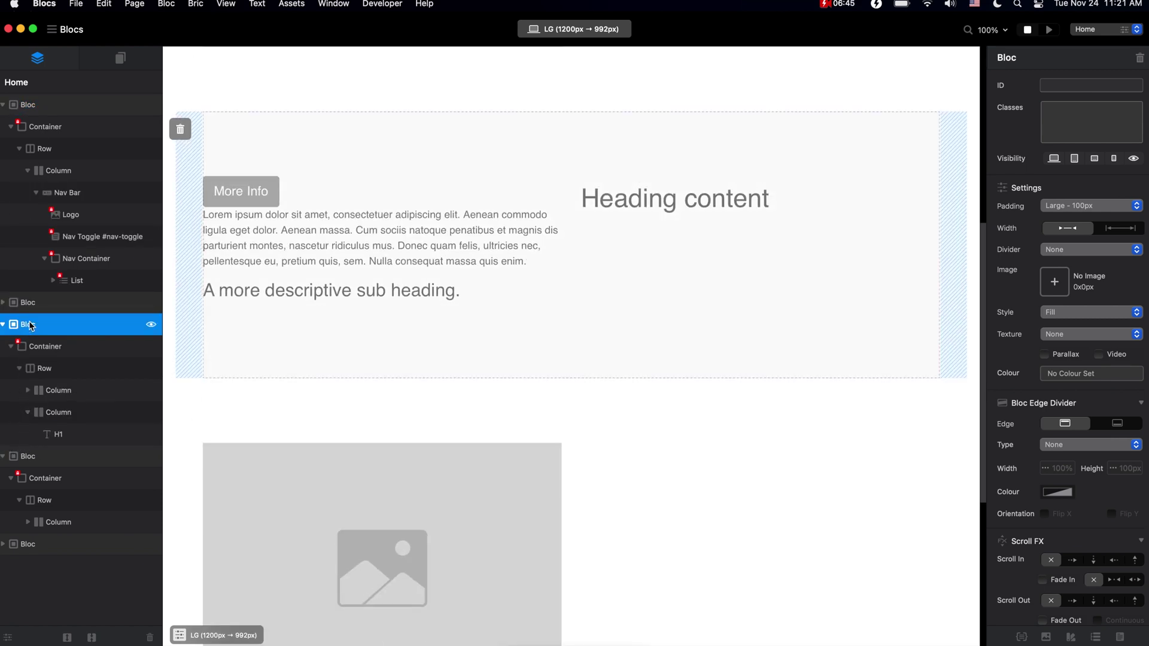
{"action": "right_click", "coordinate": [46, 324]}
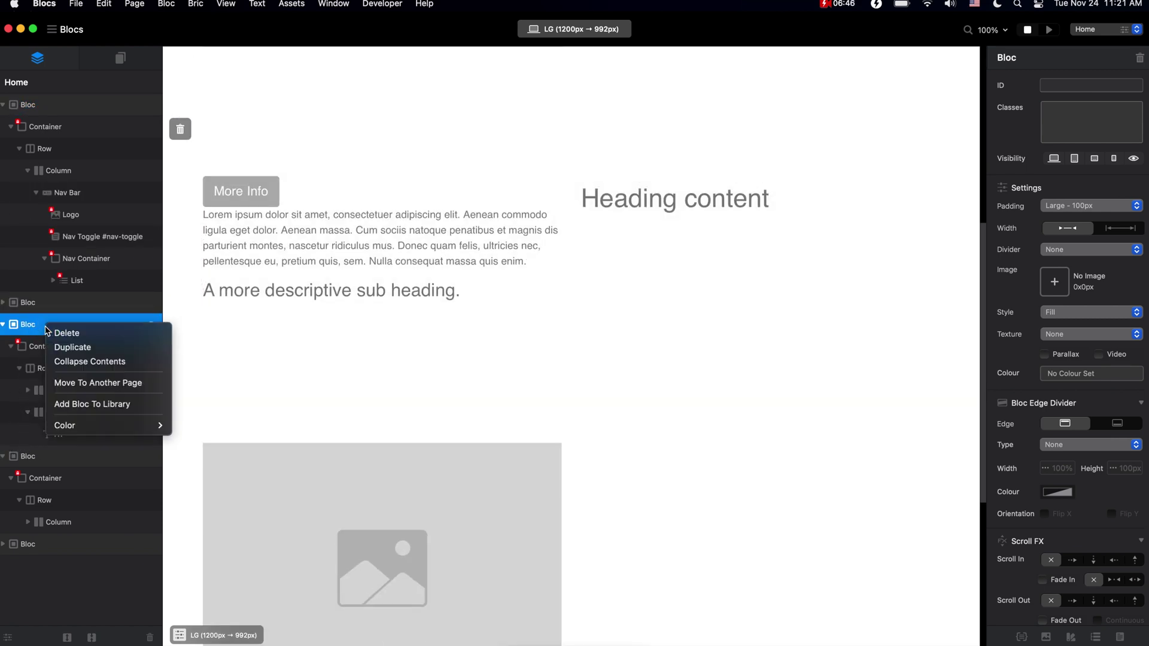
{"action": "left_click", "coordinate": [98, 383]}
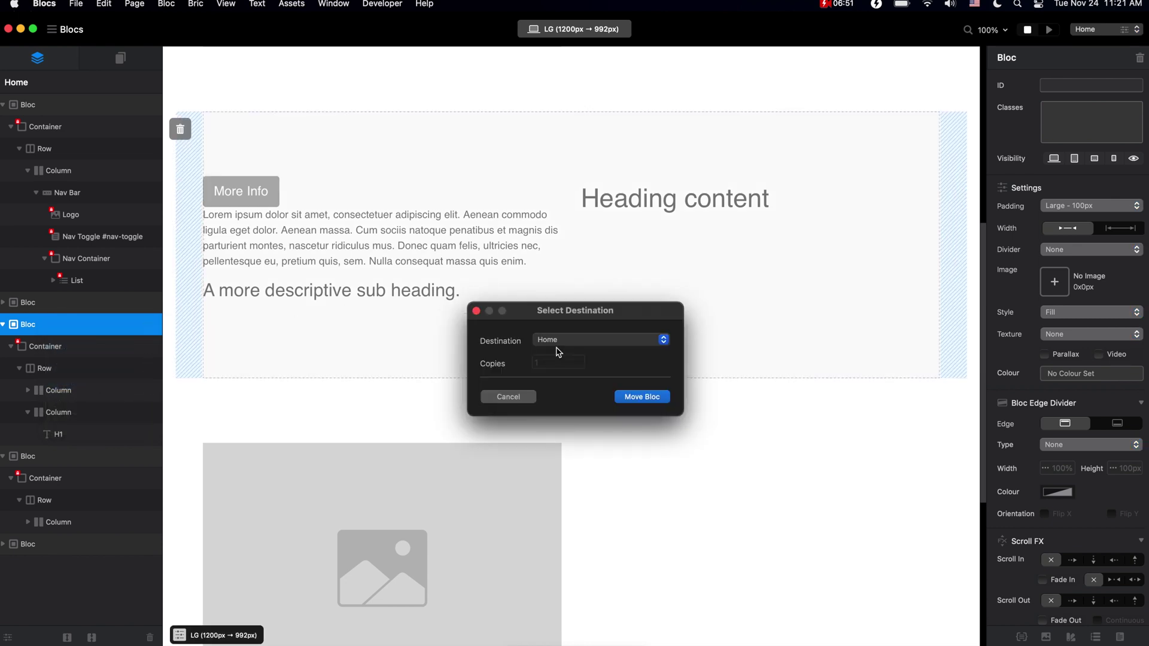
{"action": "left_click", "coordinate": [580, 341]}
{"action": "left_click", "coordinate": [583, 353]}
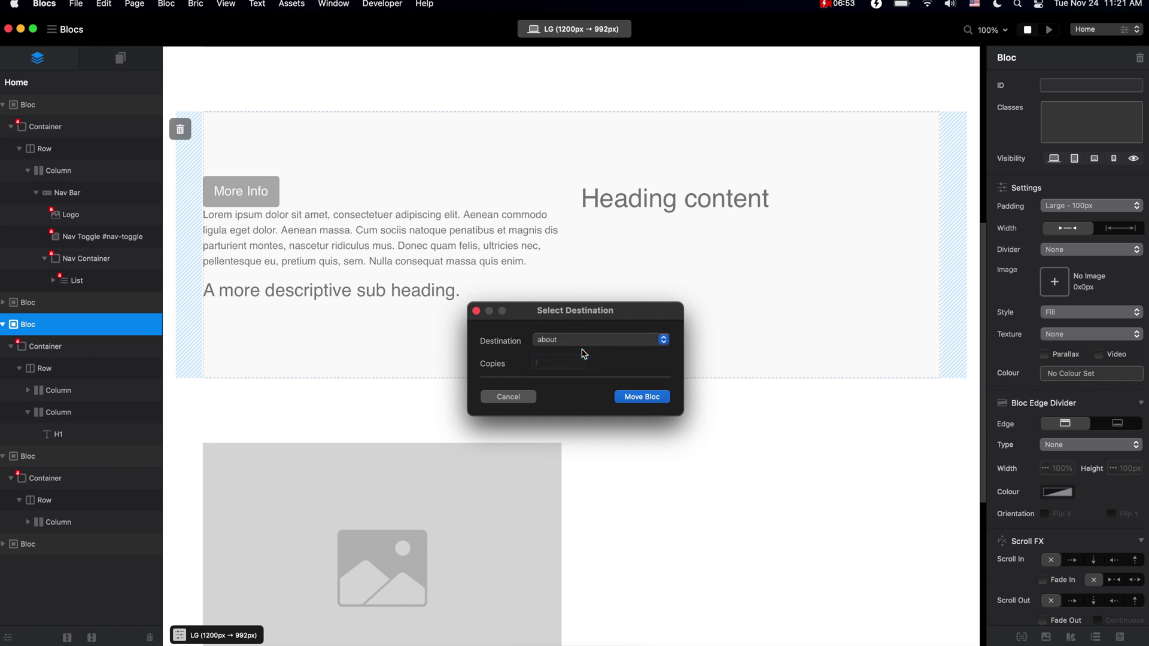
{"action": "left_click", "coordinate": [648, 396]}
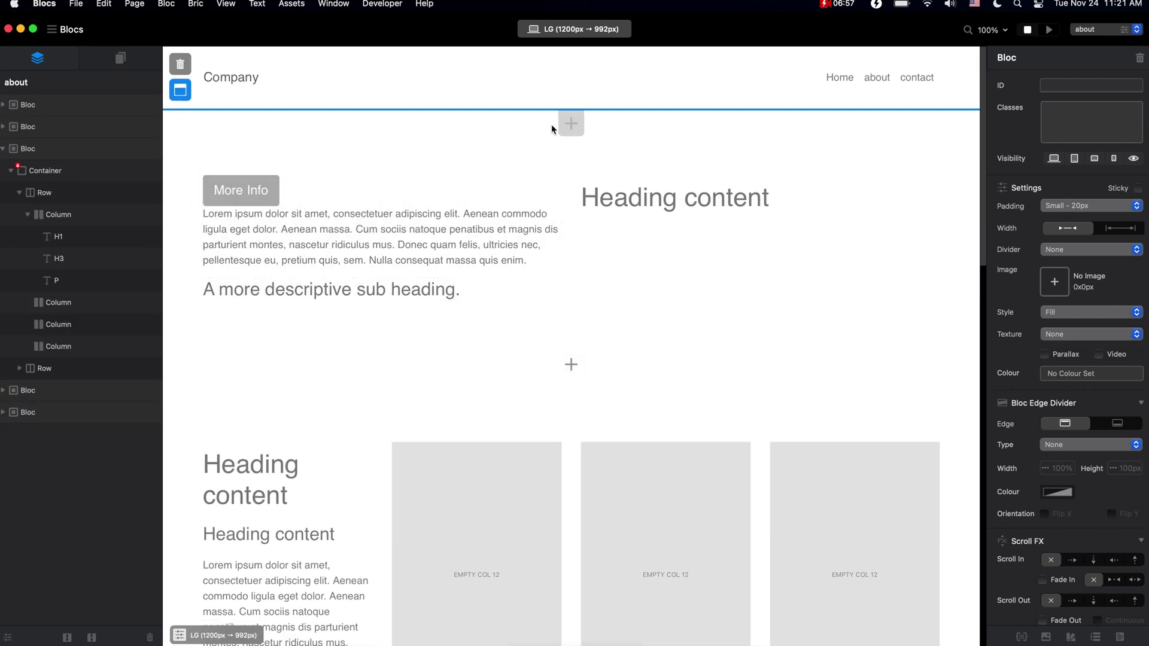
Insert a Structure 1 Column bloc at the top of the about page, below the navigation
{"action": "left_click", "coordinate": [560, 127]}
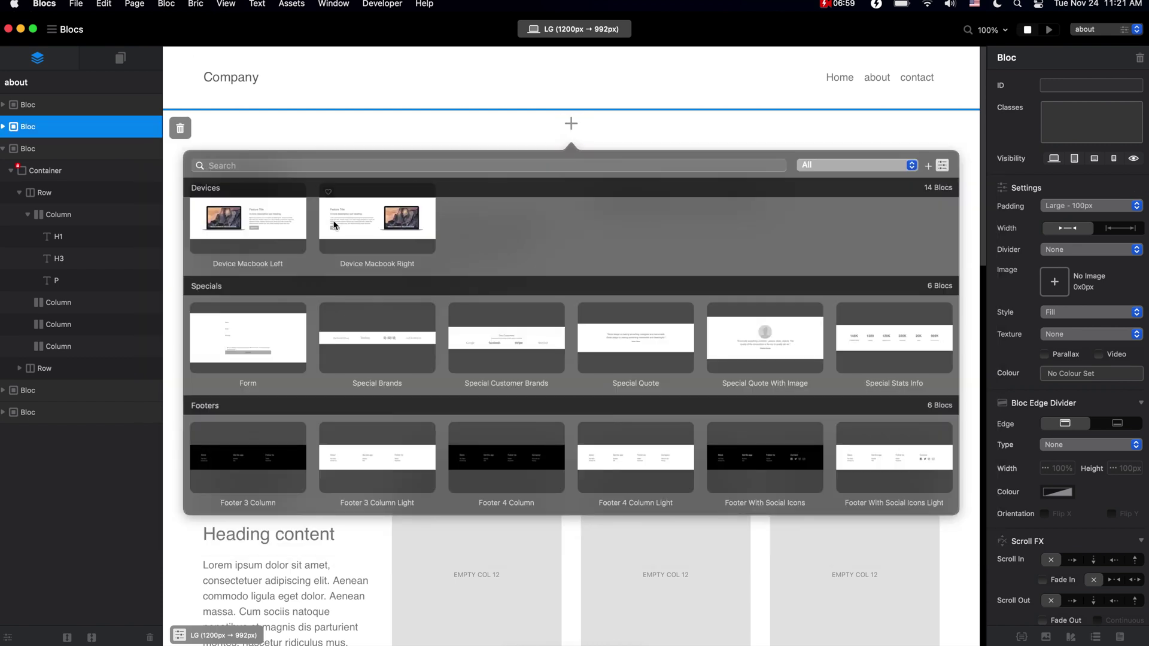
{"action": "scroll", "coordinate": [334, 225], "scroll_direction": "down", "scroll_amount": 15}
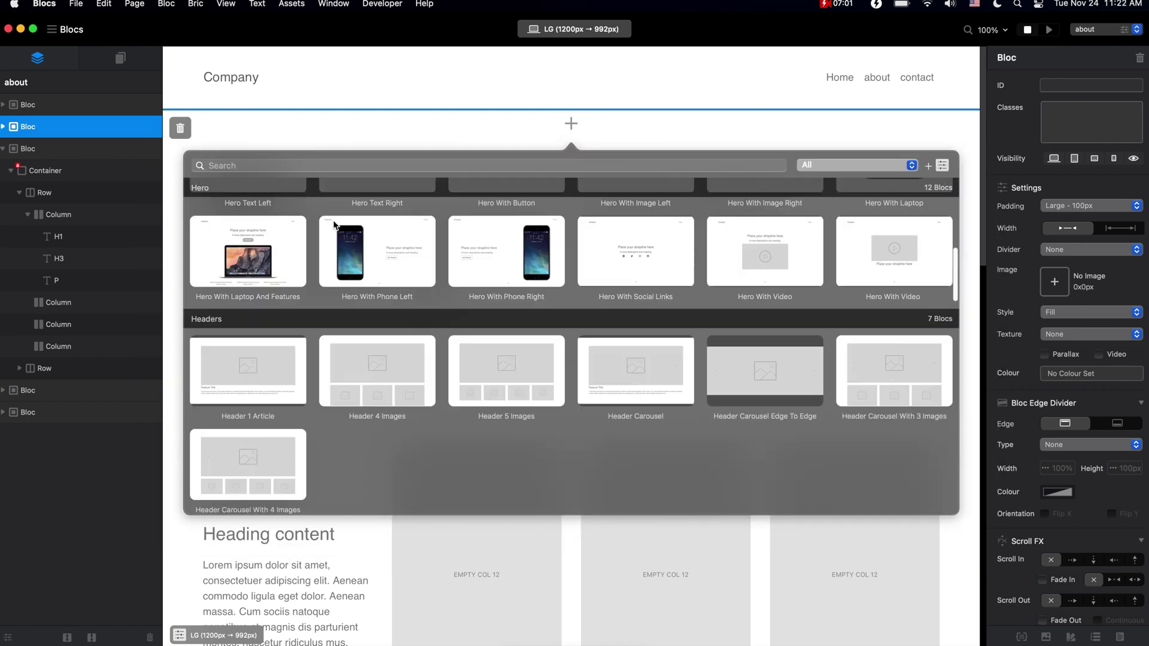
{"action": "scroll", "coordinate": [334, 225], "scroll_direction": "up", "scroll_amount": 10}
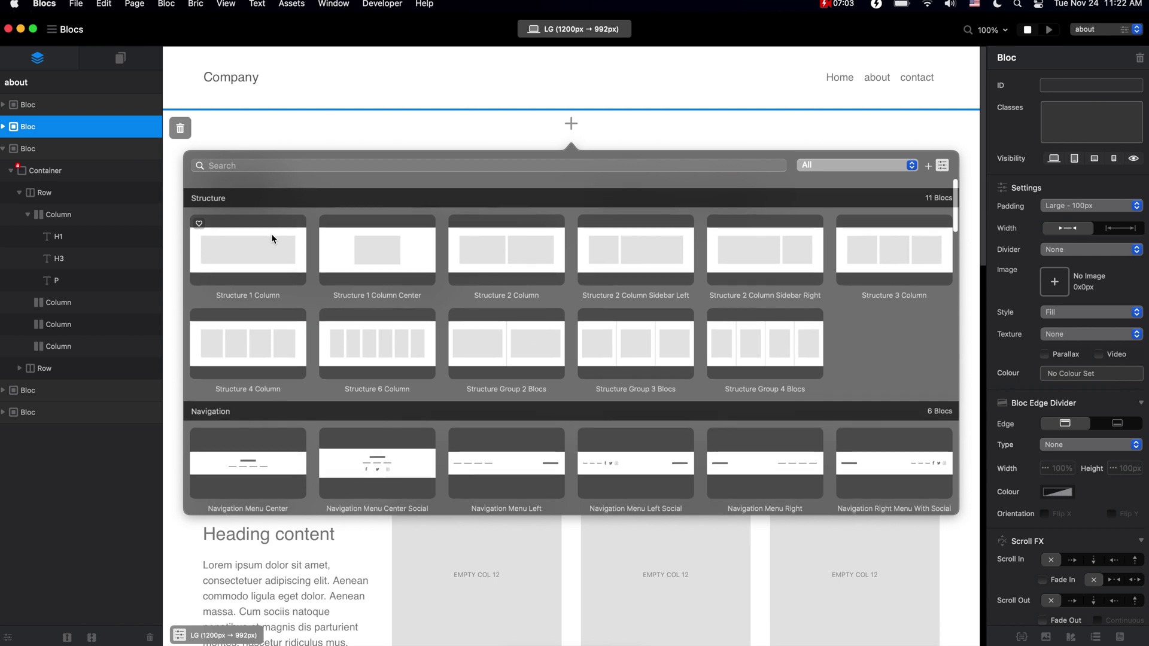
{"action": "left_click", "coordinate": [272, 235]}
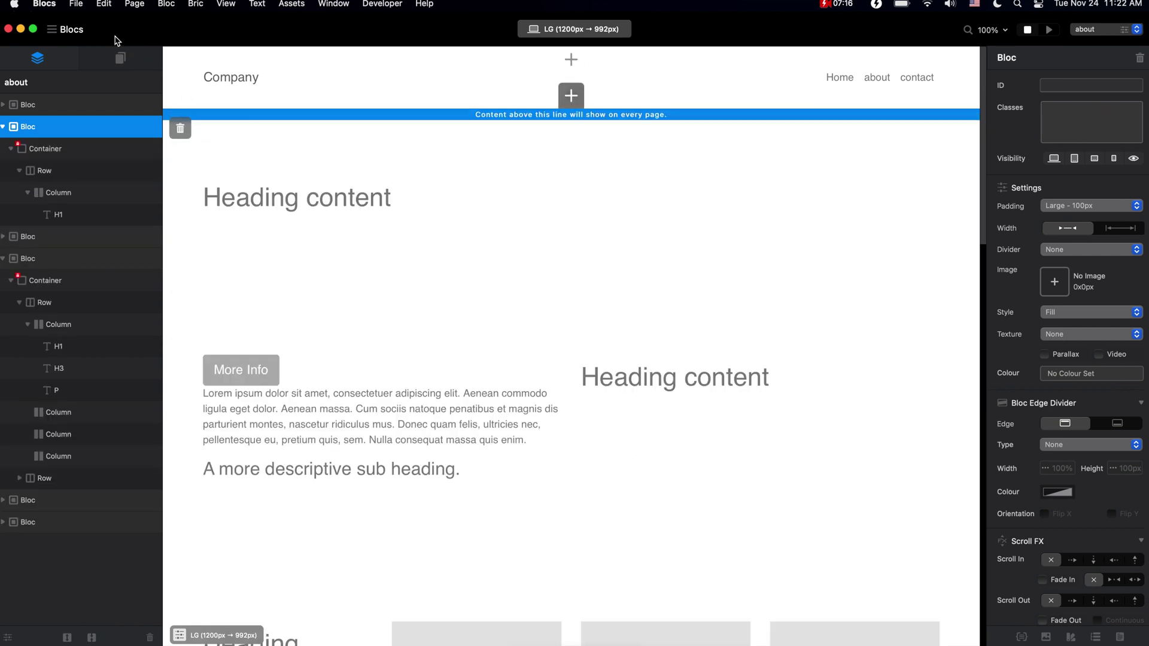
Open the most recent project, the Barista template, discarding unsaved changes to the current one
{"action": "left_click", "coordinate": [78, 4]}
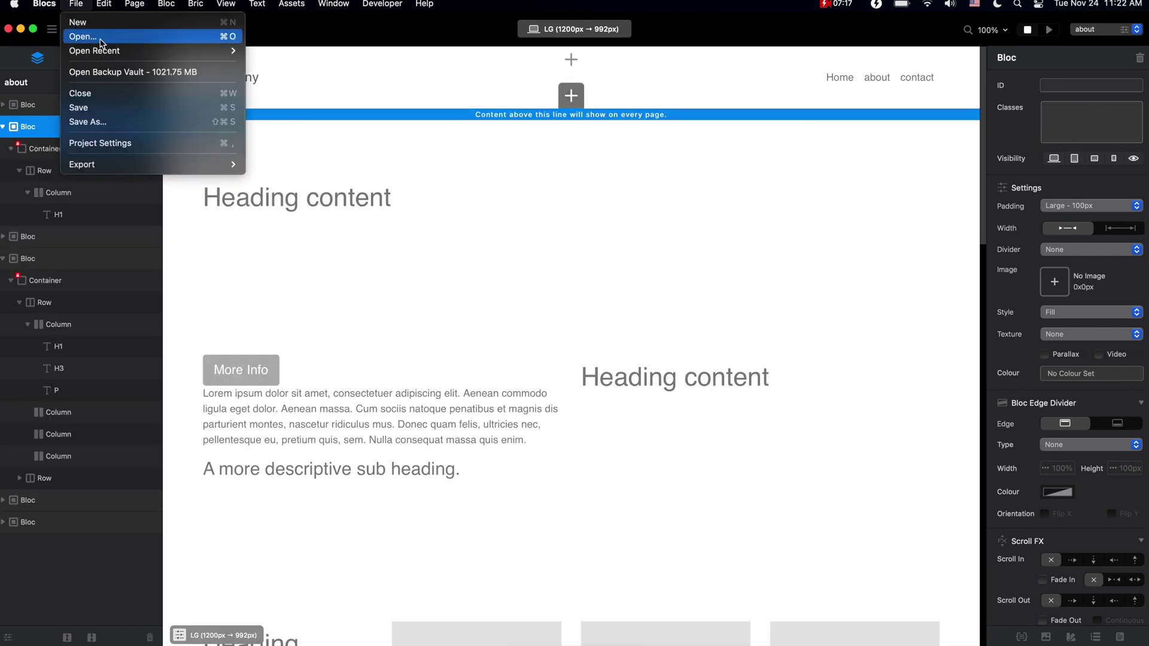
{"action": "mouse_move", "coordinate": [114, 51]}
{"action": "left_click", "coordinate": [304, 50]}
{"action": "left_click", "coordinate": [537, 268]}
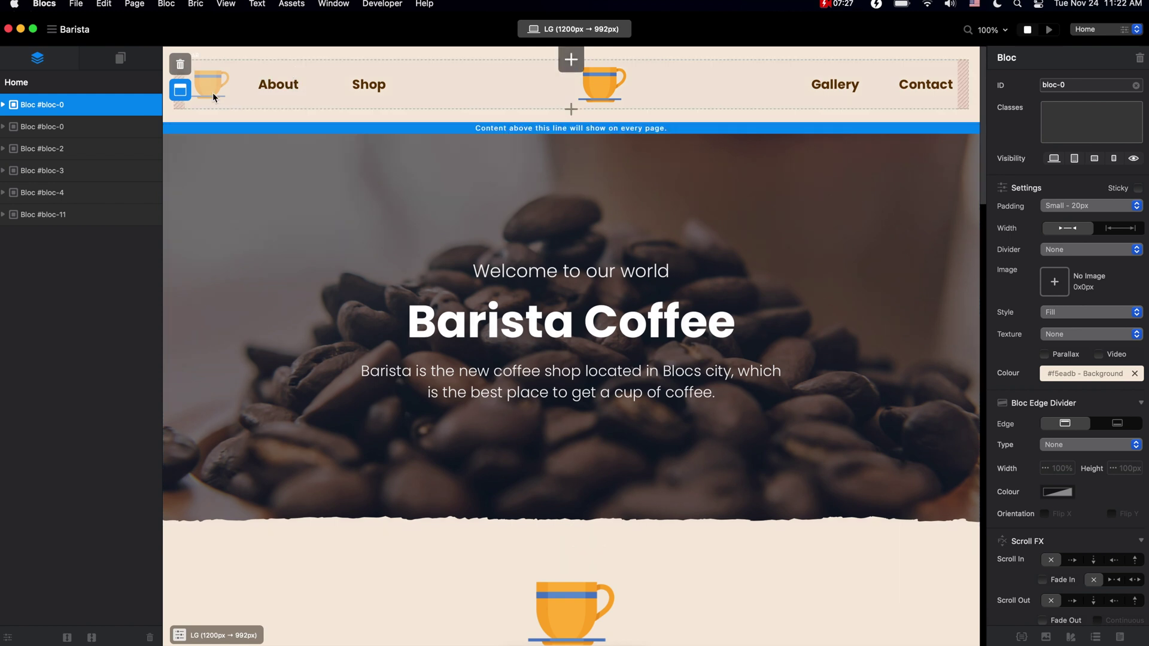
Browse the Barista pages in turn: about, shop, product, gallery, then contact
{"action": "left_click", "coordinate": [122, 58]}
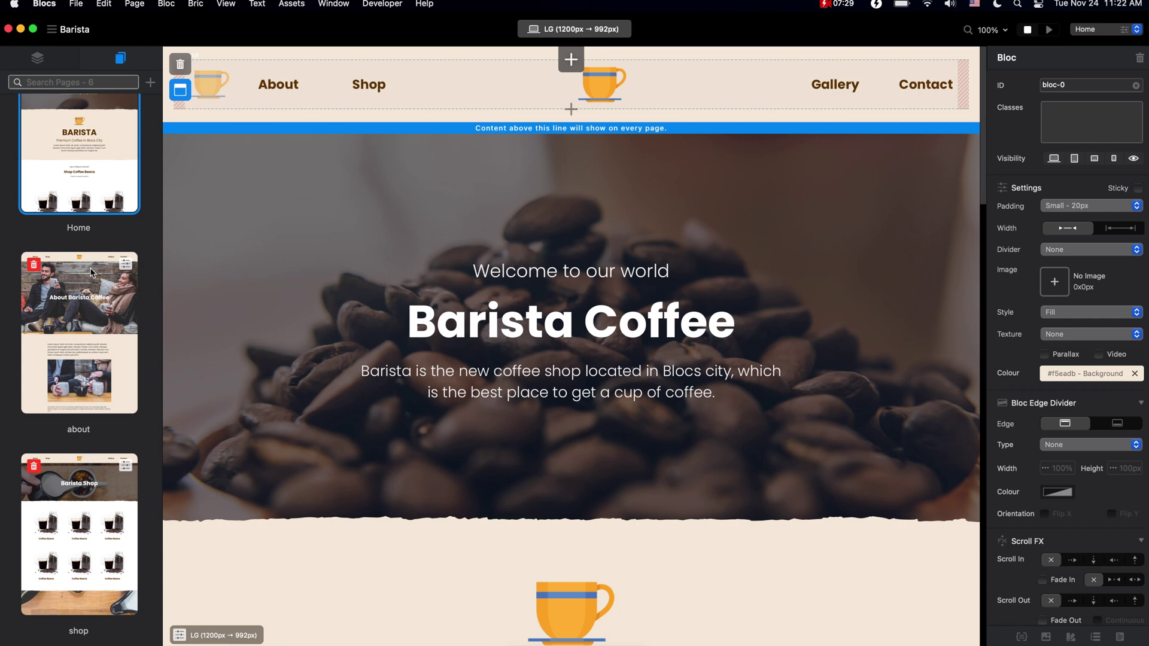
{"action": "left_click", "coordinate": [91, 291]}
{"action": "scroll", "coordinate": [93, 335], "scroll_direction": "down", "scroll_amount": 5}
{"action": "left_click", "coordinate": [96, 378]}
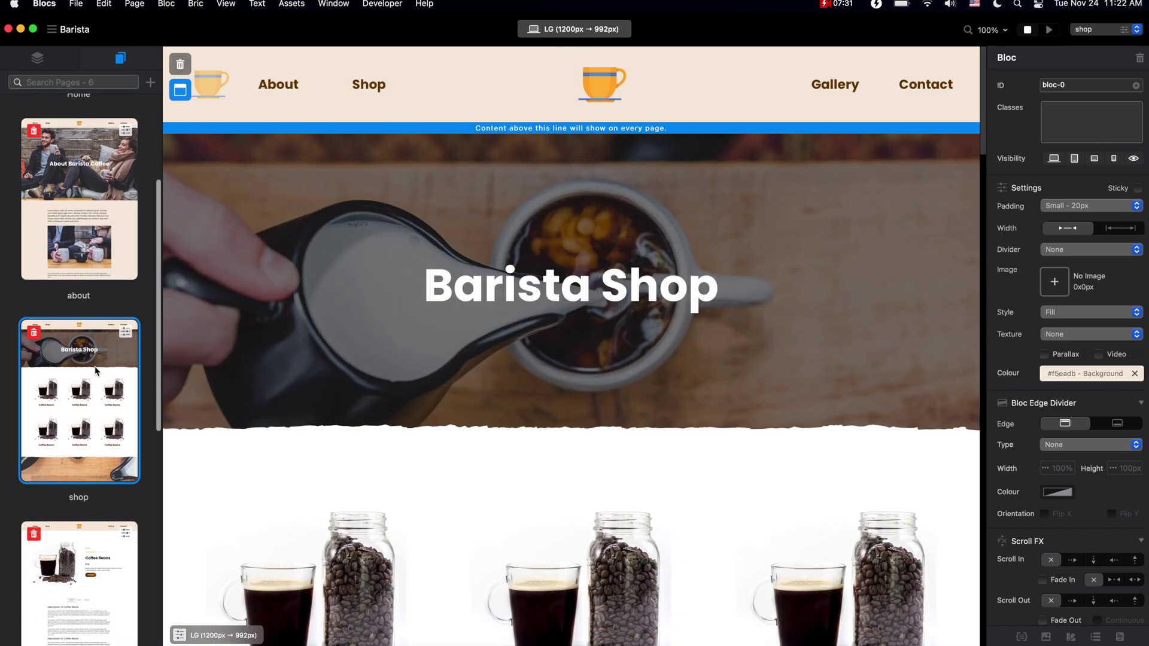
{"action": "left_click", "coordinate": [93, 550]}
{"action": "scroll", "coordinate": [93, 419], "scroll_direction": "down", "scroll_amount": 3}
{"action": "left_click", "coordinate": [93, 557]}
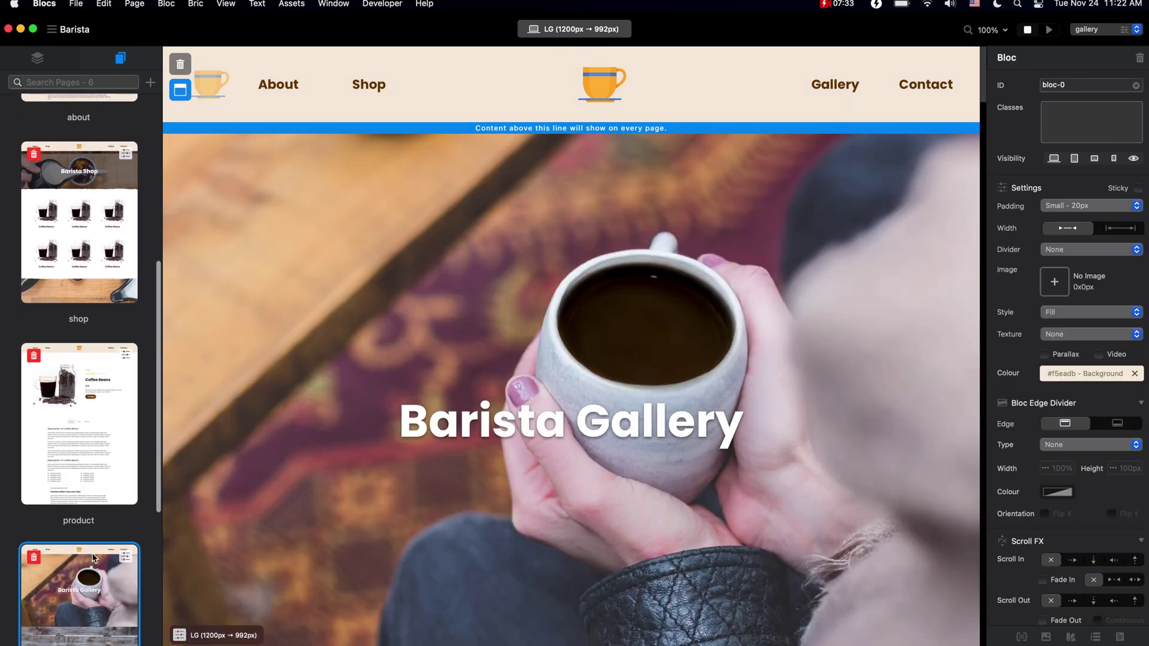
{"action": "scroll", "coordinate": [93, 557], "scroll_direction": "down", "scroll_amount": 3}
{"action": "left_click", "coordinate": [92, 557]}
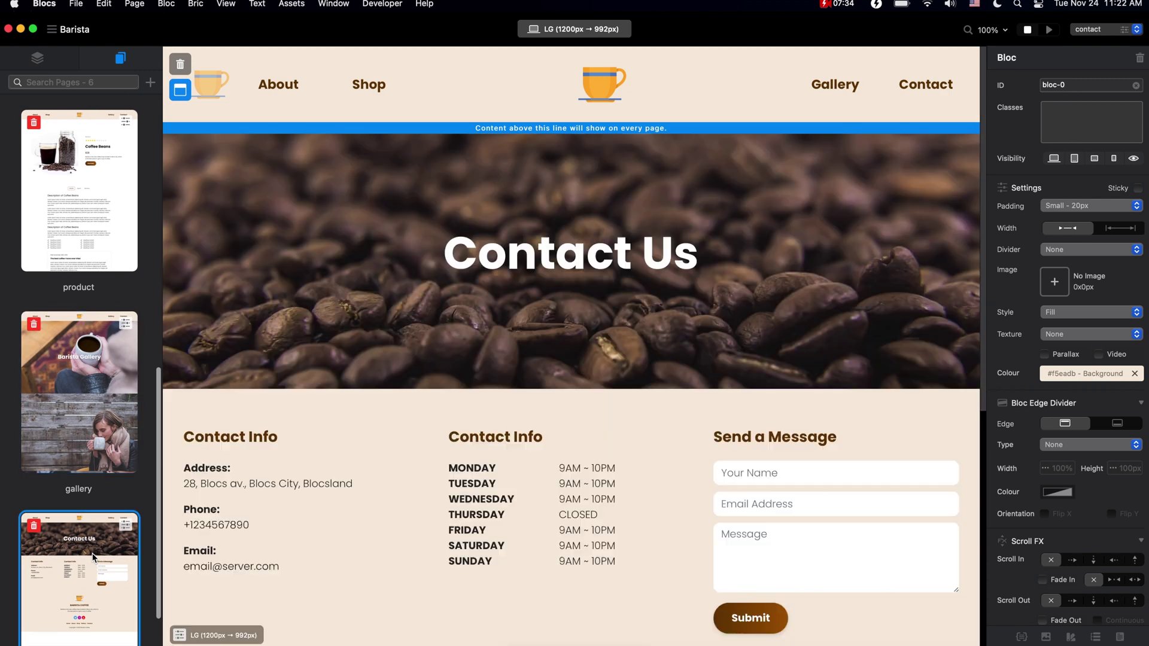
Select each contact-page bloc in Layers: bloc-0, bloc-20, bloc-21, bloc-5 and footer bloc-11
{"action": "left_click", "coordinate": [51, 61]}
{"action": "left_click", "coordinate": [71, 106]}
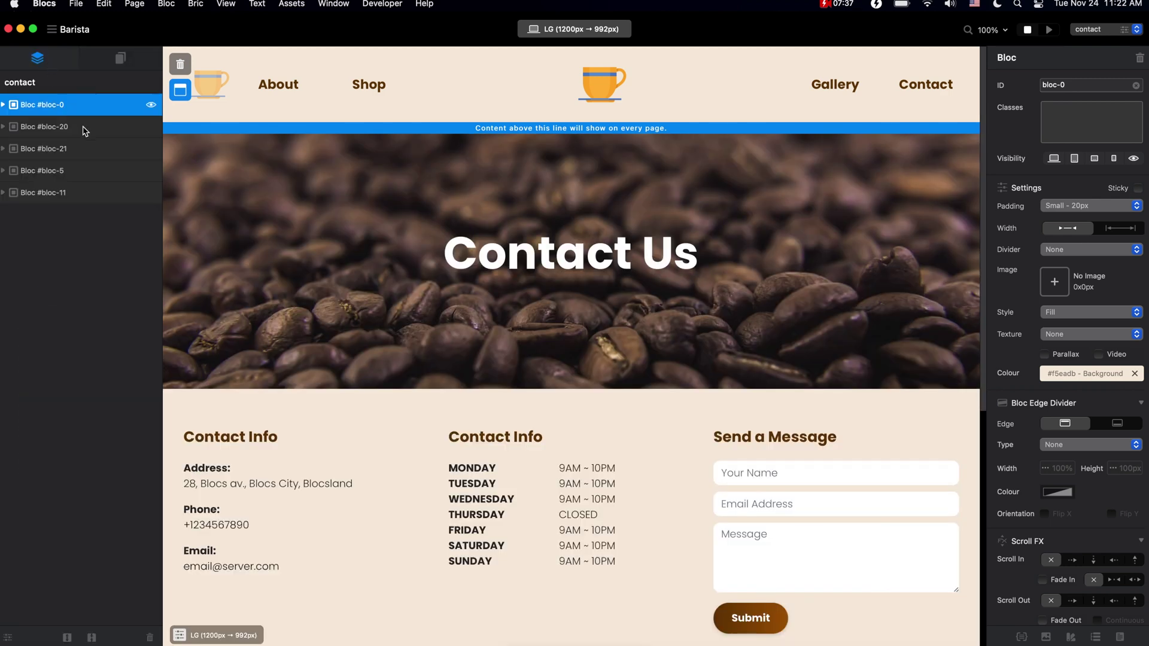
{"action": "left_click", "coordinate": [85, 129]}
{"action": "left_click", "coordinate": [86, 149]}
{"action": "left_click", "coordinate": [88, 171]}
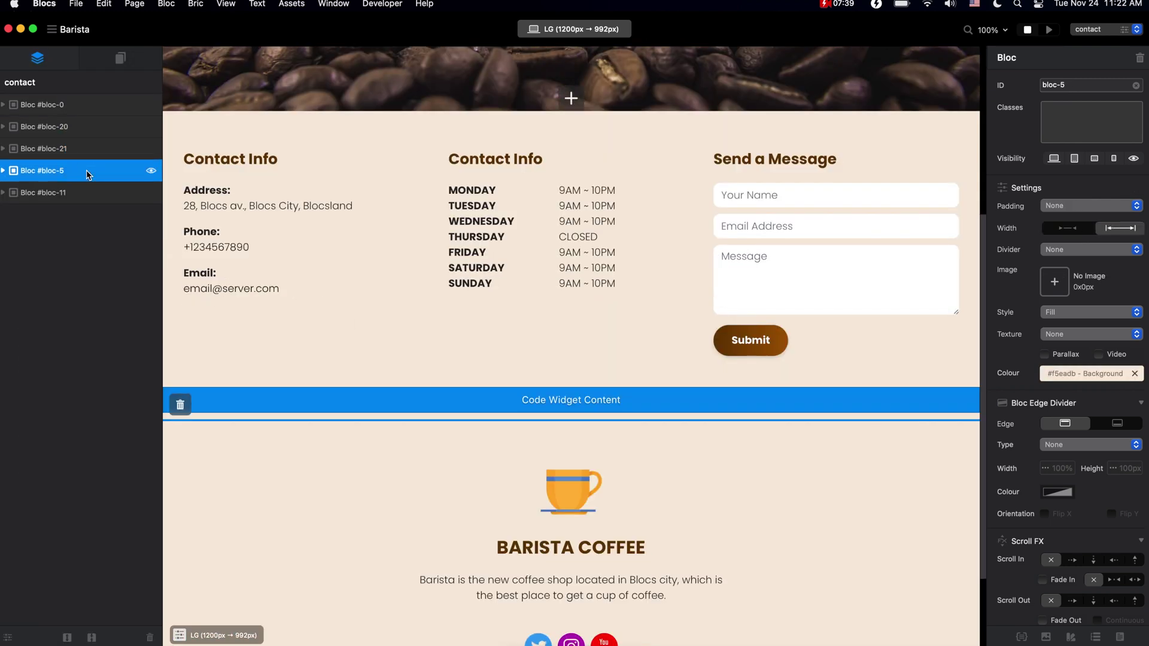
{"action": "left_click", "coordinate": [87, 194]}
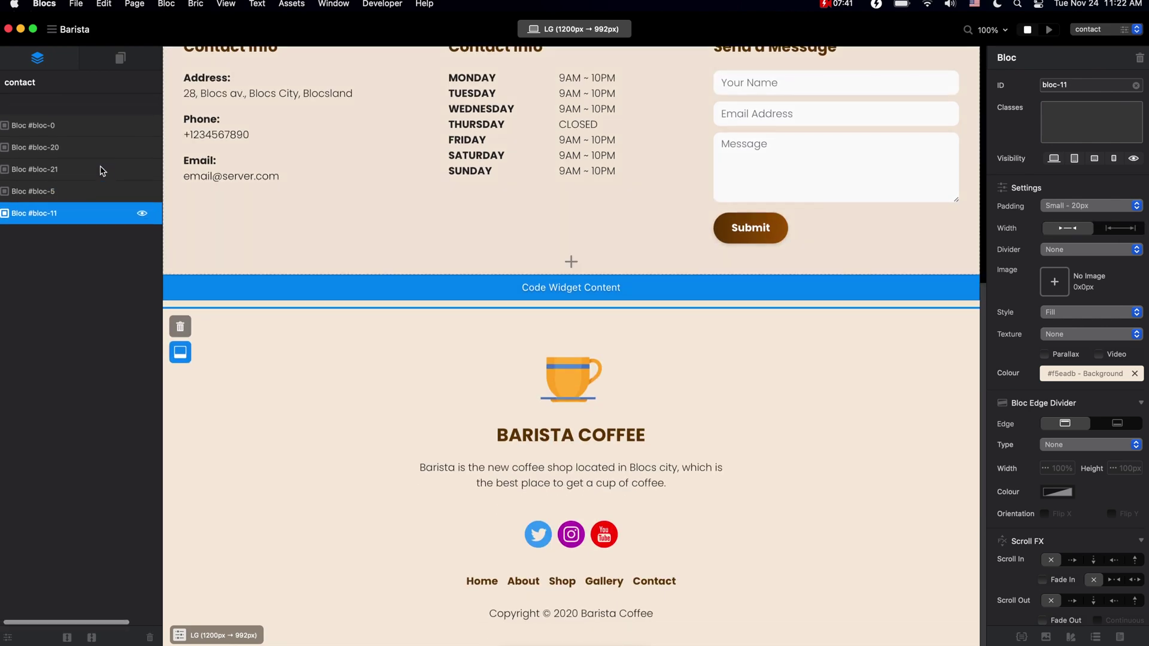
{"action": "left_click", "coordinate": [103, 115]}
Browse the library of ready-made blocs, then close it without adding anything
{"action": "left_click", "coordinate": [571, 136]}
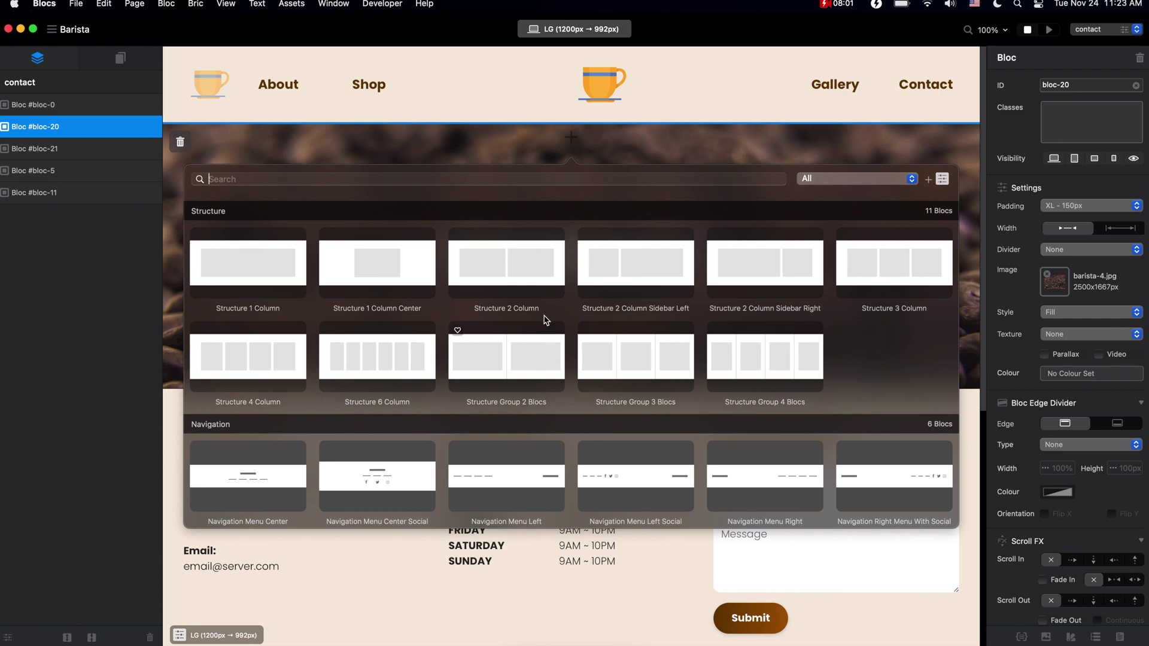
{"action": "scroll", "coordinate": [402, 386], "scroll_direction": "down", "scroll_amount": 5}
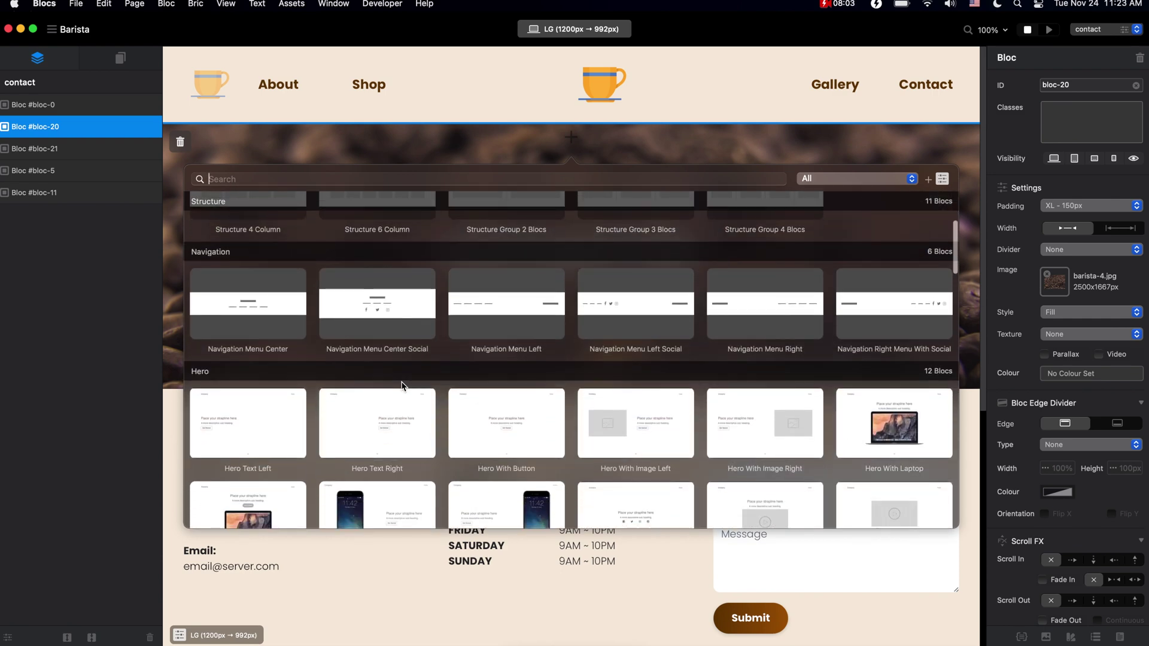
{"action": "scroll", "coordinate": [566, 392], "scroll_direction": "down", "scroll_amount": 6}
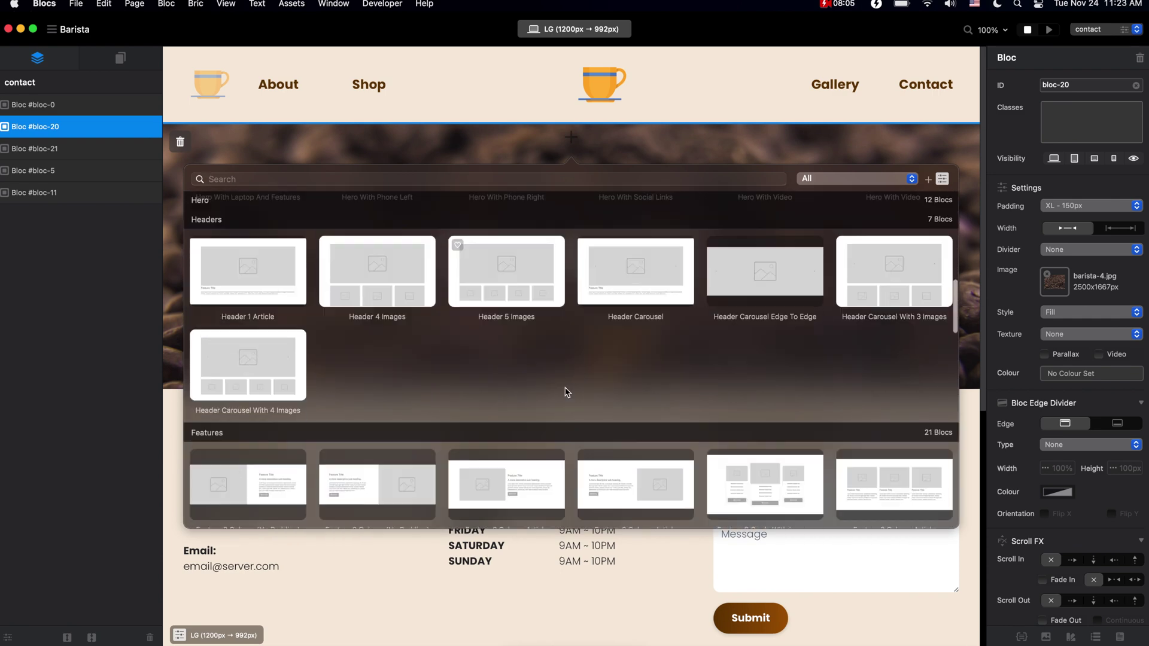
{"action": "scroll", "coordinate": [565, 391], "scroll_direction": "down", "scroll_amount": 2}
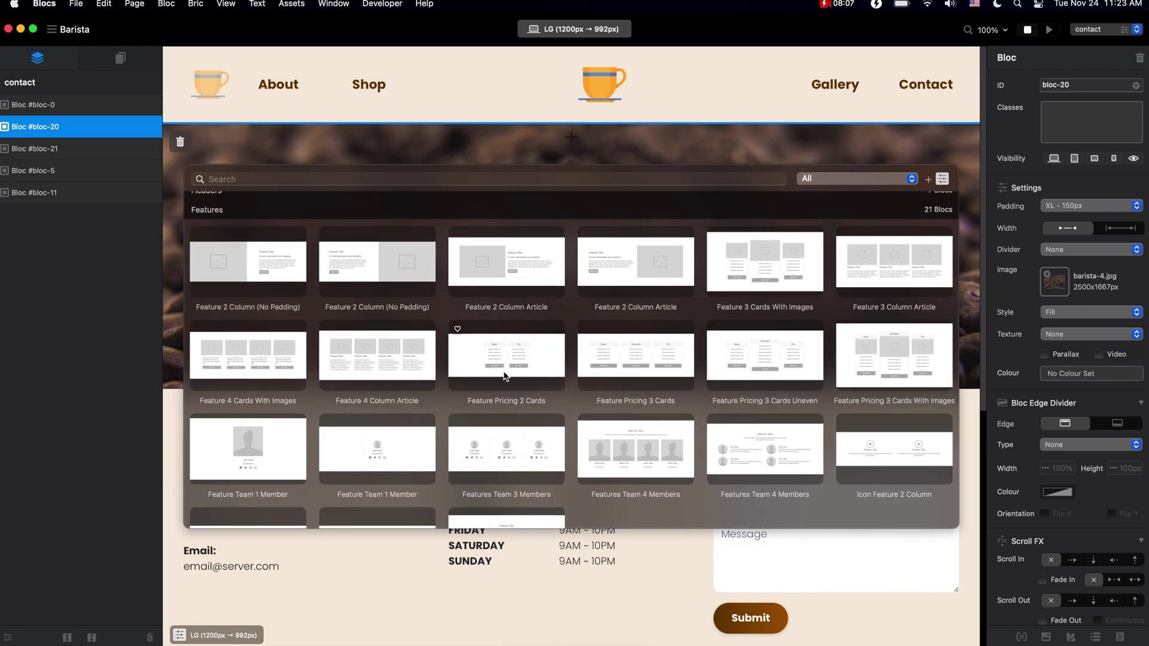
{"action": "left_click", "coordinate": [214, 159]}
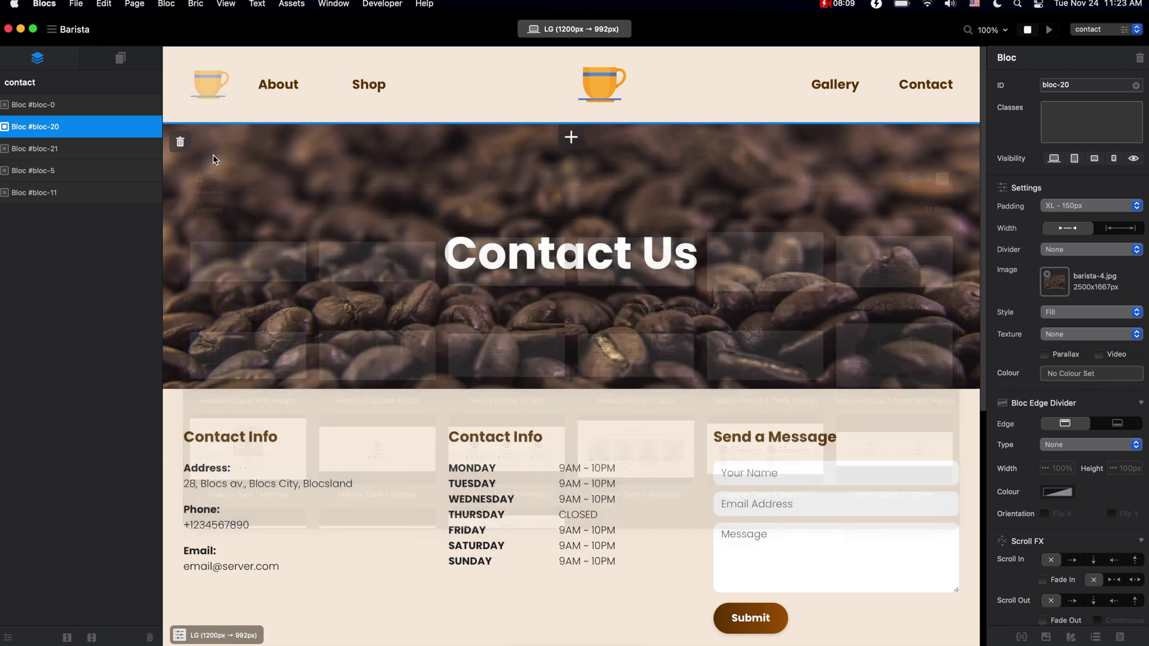
{"action": "scroll", "coordinate": [218, 359], "scroll_direction": "down", "scroll_amount": 3}
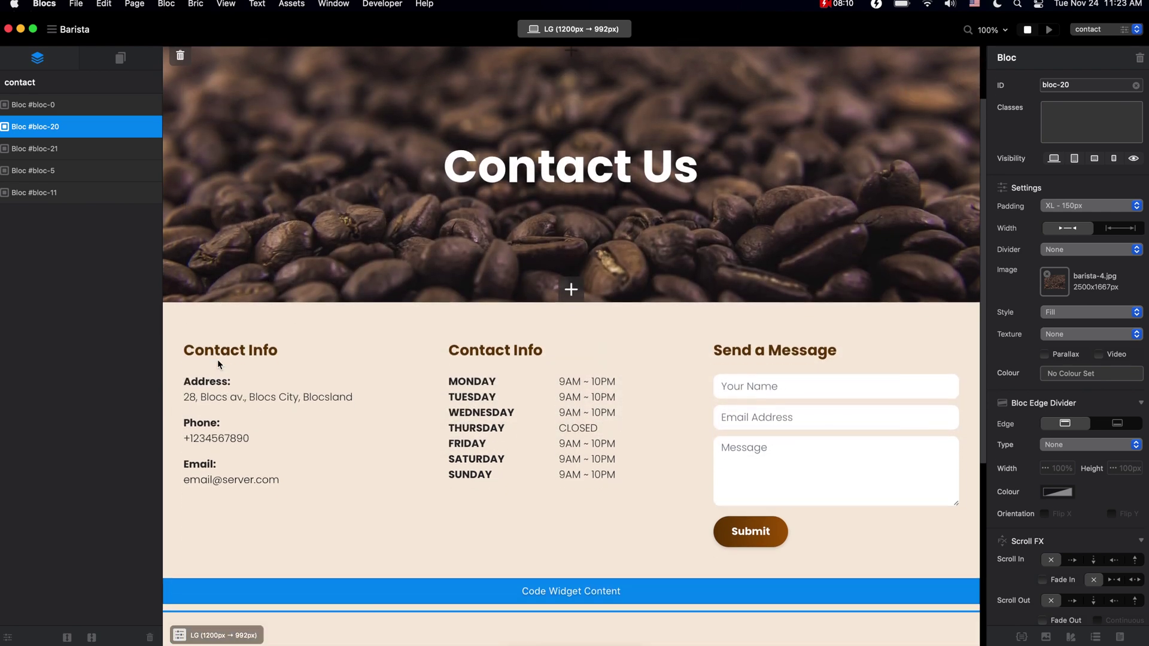
Expand the contact-details row and select its three columns, expanding the Send a Message column
{"action": "left_click", "coordinate": [274, 322]}
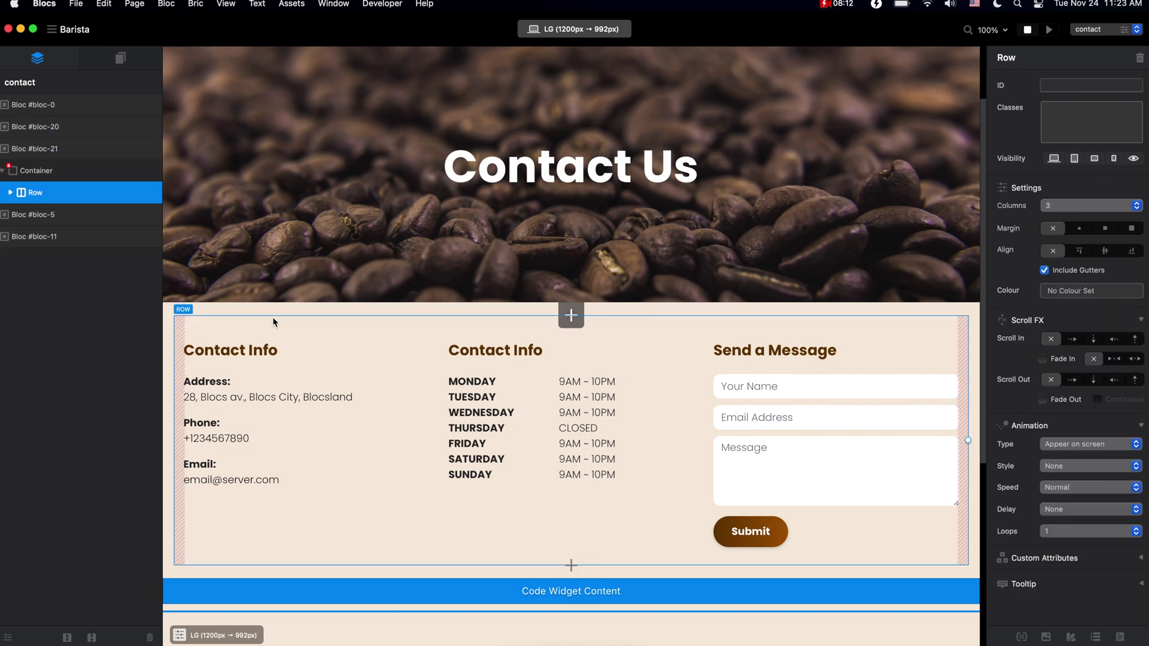
{"action": "left_click", "coordinate": [10, 192]}
{"action": "left_click", "coordinate": [52, 231]}
{"action": "left_click", "coordinate": [60, 219]}
{"action": "left_click", "coordinate": [59, 237]}
{"action": "left_click", "coordinate": [57, 259]}
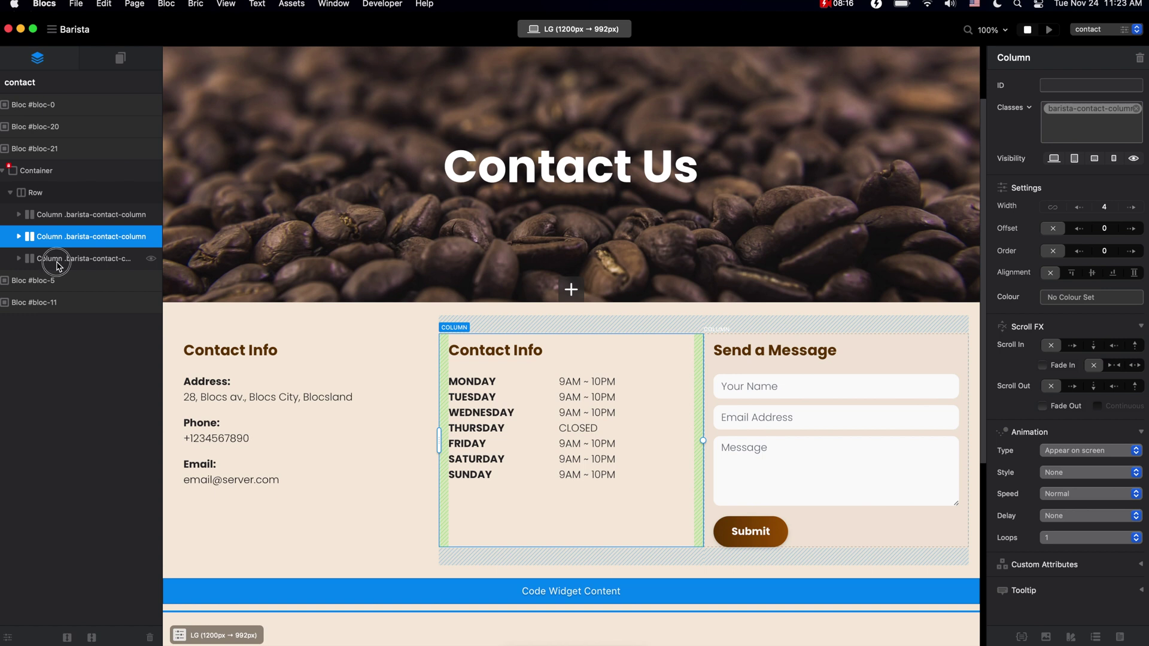
{"action": "left_click", "coordinate": [18, 259]}
Select the Send a Message heading, contact form, footer coffee cup image and social follow links
{"action": "left_click", "coordinate": [70, 281]}
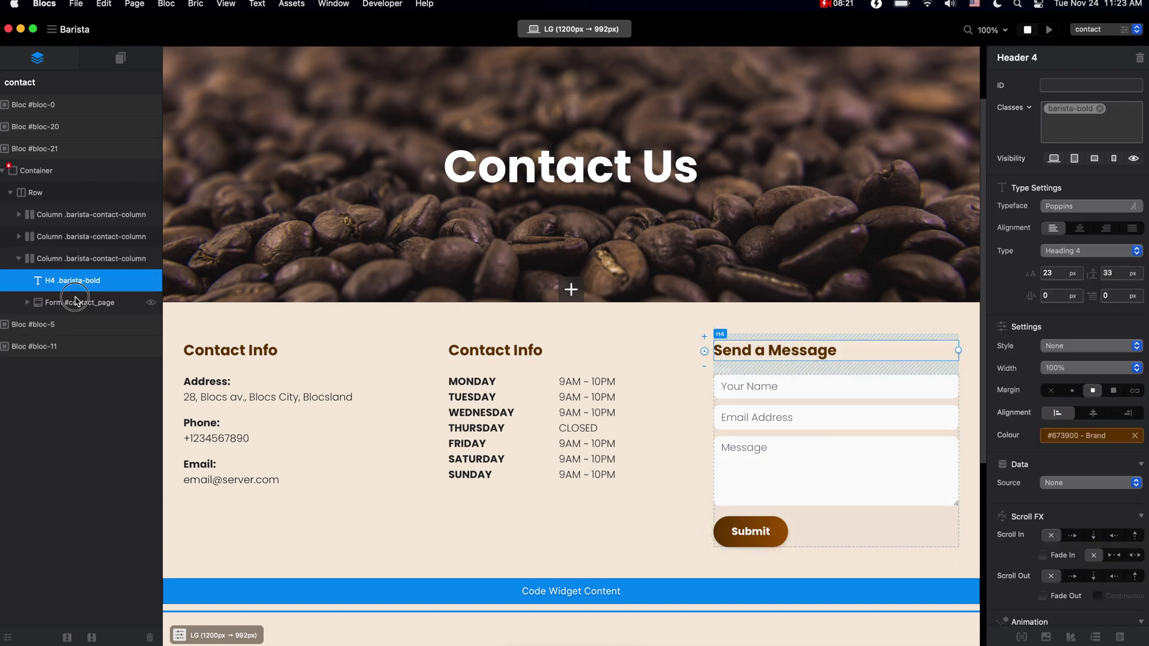
{"action": "left_click", "coordinate": [71, 302]}
{"action": "scroll", "coordinate": [422, 486], "scroll_direction": "down", "scroll_amount": 2}
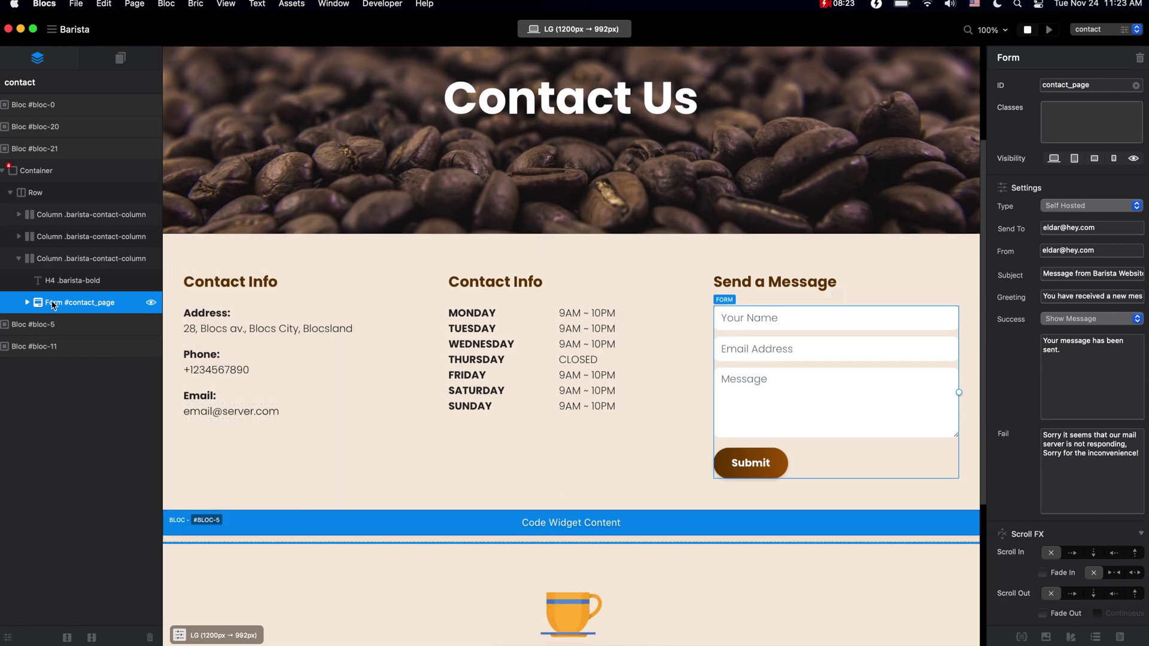
{"action": "scroll", "coordinate": [388, 497], "scroll_direction": "down", "scroll_amount": 4}
{"action": "left_click", "coordinate": [554, 485]}
{"action": "scroll", "coordinate": [598, 527], "scroll_direction": "down", "scroll_amount": 3}
{"action": "left_click", "coordinate": [657, 544]}
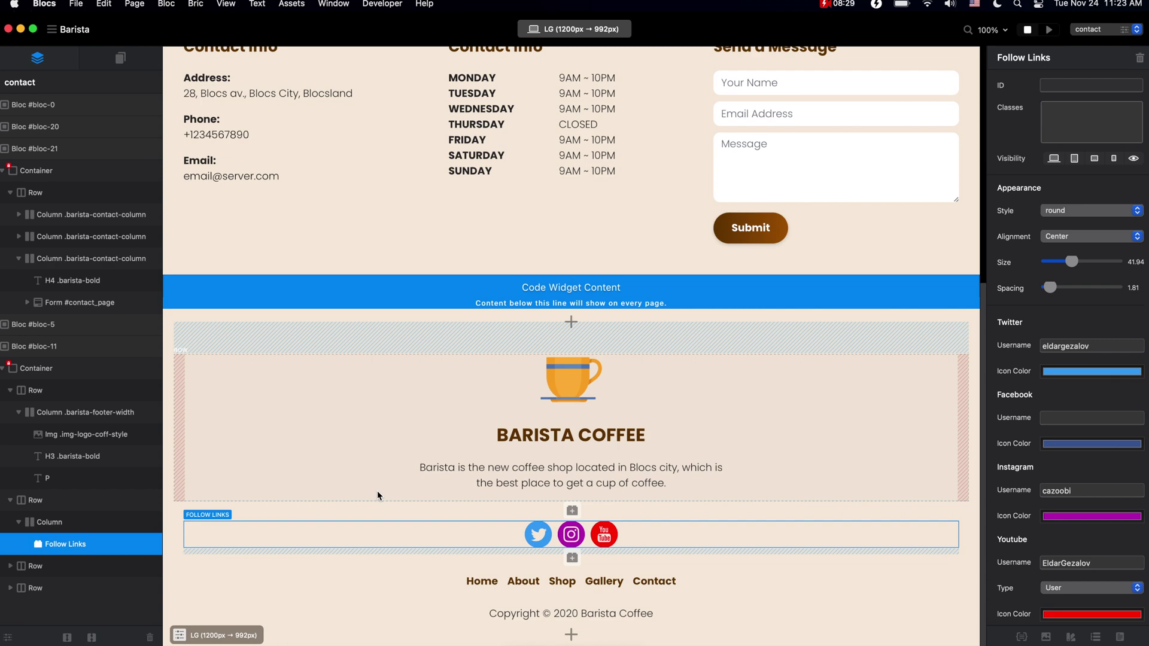
{"action": "left_click", "coordinate": [572, 510]}
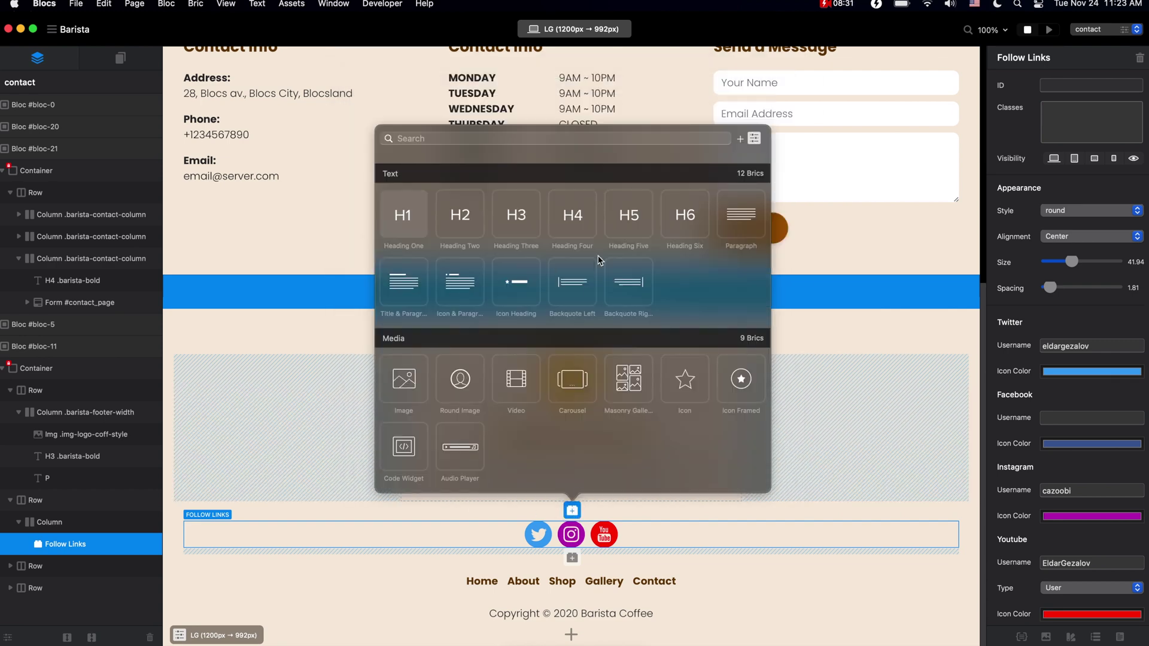
{"action": "scroll", "coordinate": [703, 297], "scroll_direction": "down", "scroll_amount": 5}
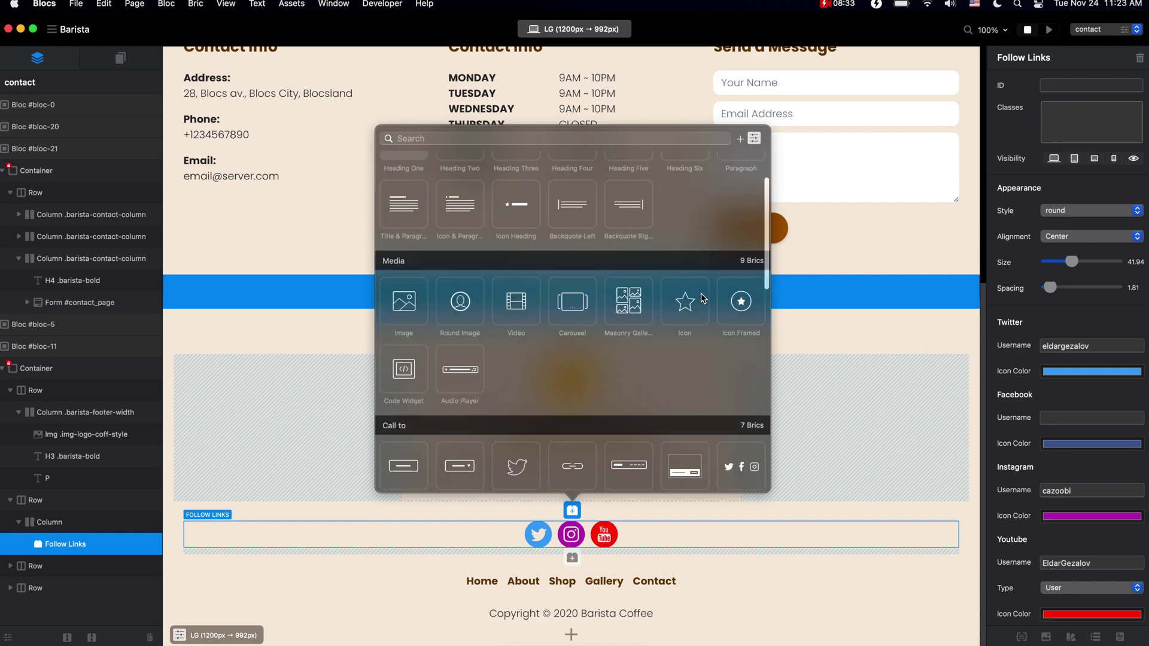
{"action": "scroll", "coordinate": [702, 298], "scroll_direction": "down", "scroll_amount": 3}
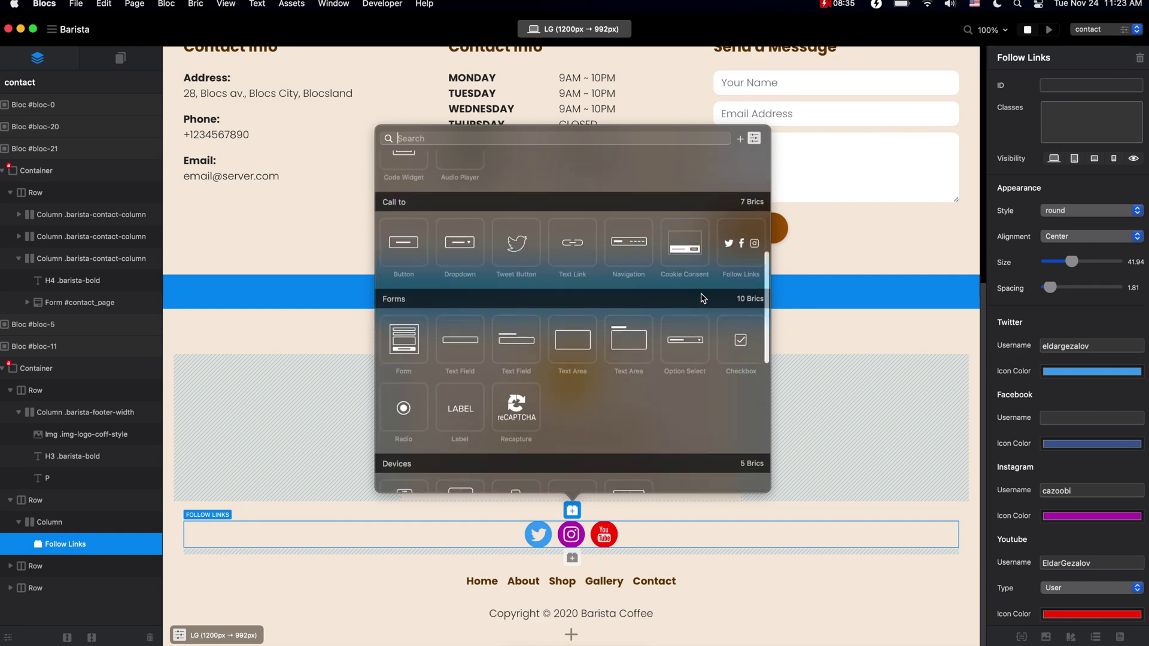
{"action": "scroll", "coordinate": [692, 427], "scroll_direction": "down", "scroll_amount": 6}
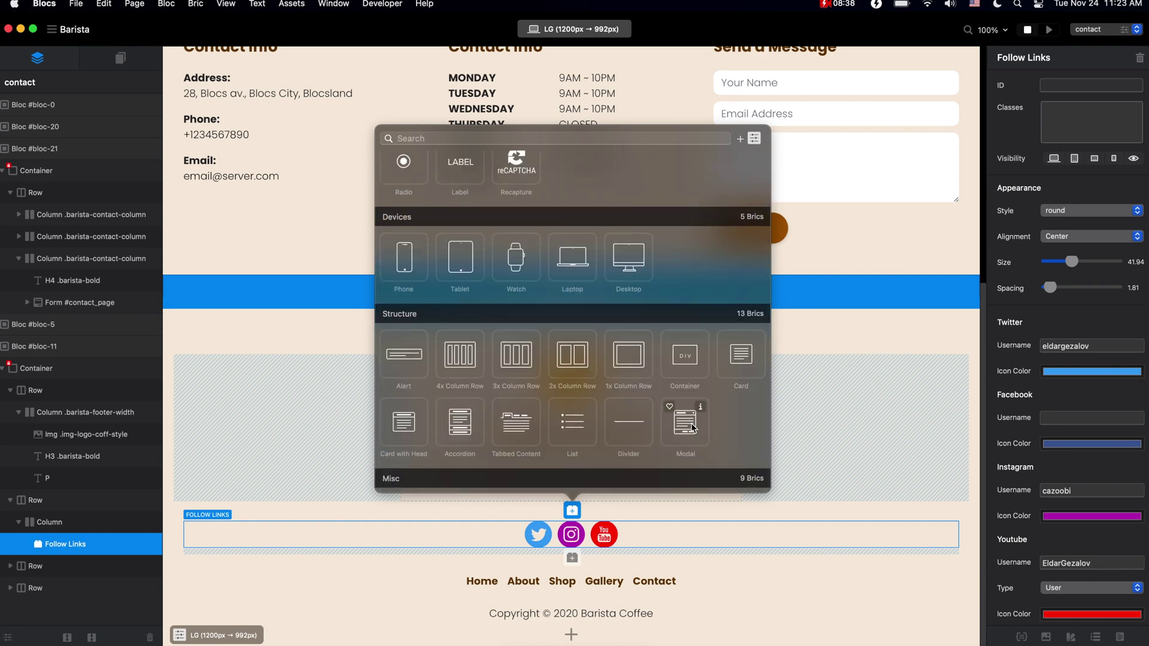
{"action": "left_click", "coordinate": [691, 428]}
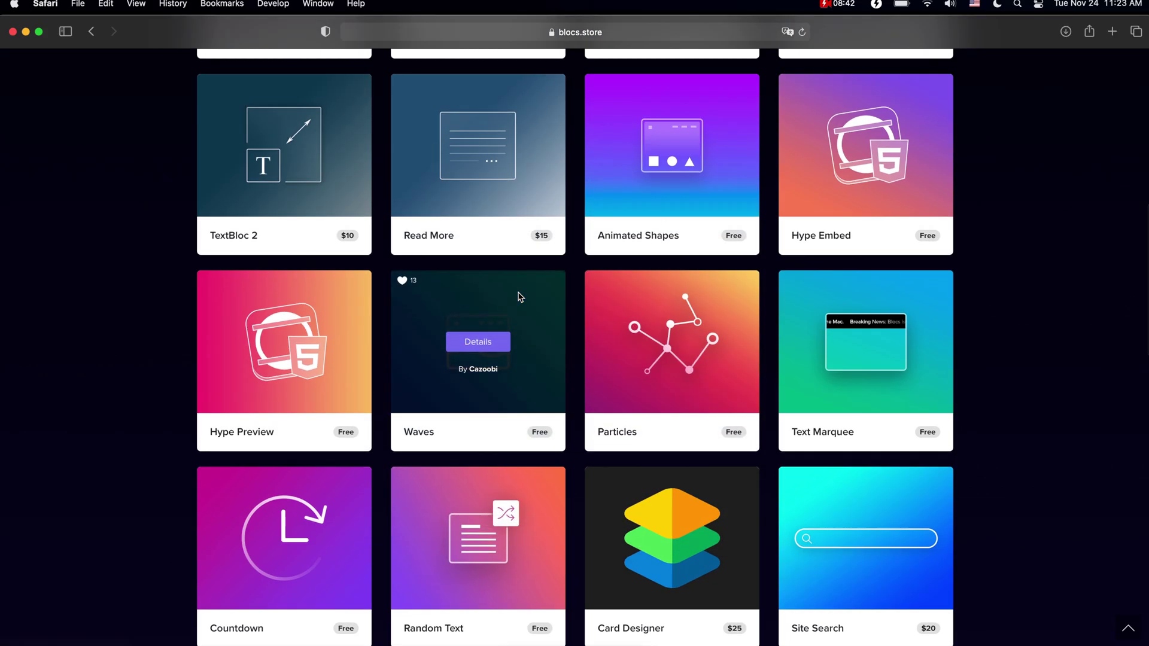
{"action": "scroll", "coordinate": [519, 297], "scroll_direction": "up", "scroll_amount": 8}
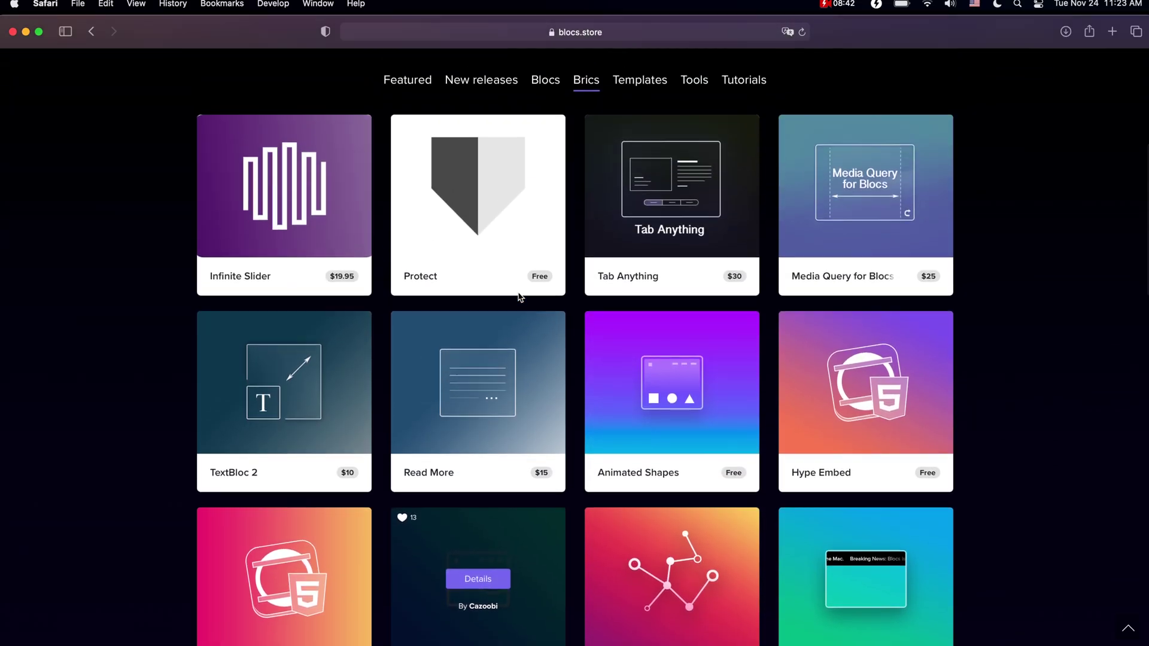
{"action": "scroll", "coordinate": [595, 159], "scroll_direction": "up", "scroll_amount": 2}
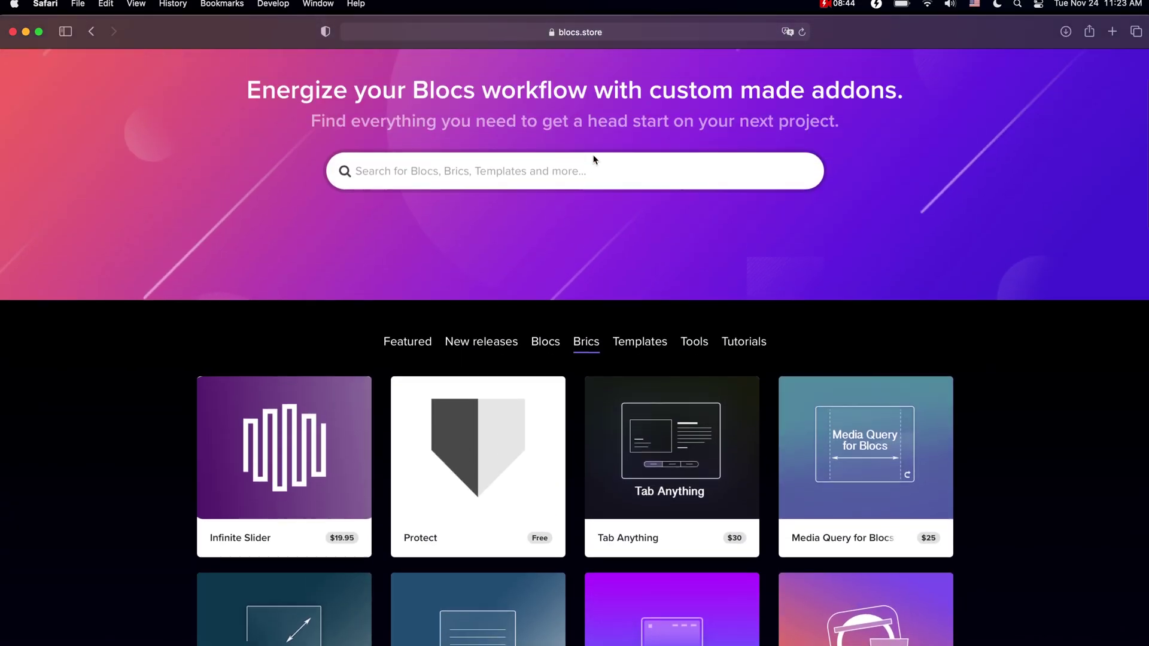
{"action": "scroll", "coordinate": [595, 159], "scroll_direction": "up", "scroll_amount": 2}
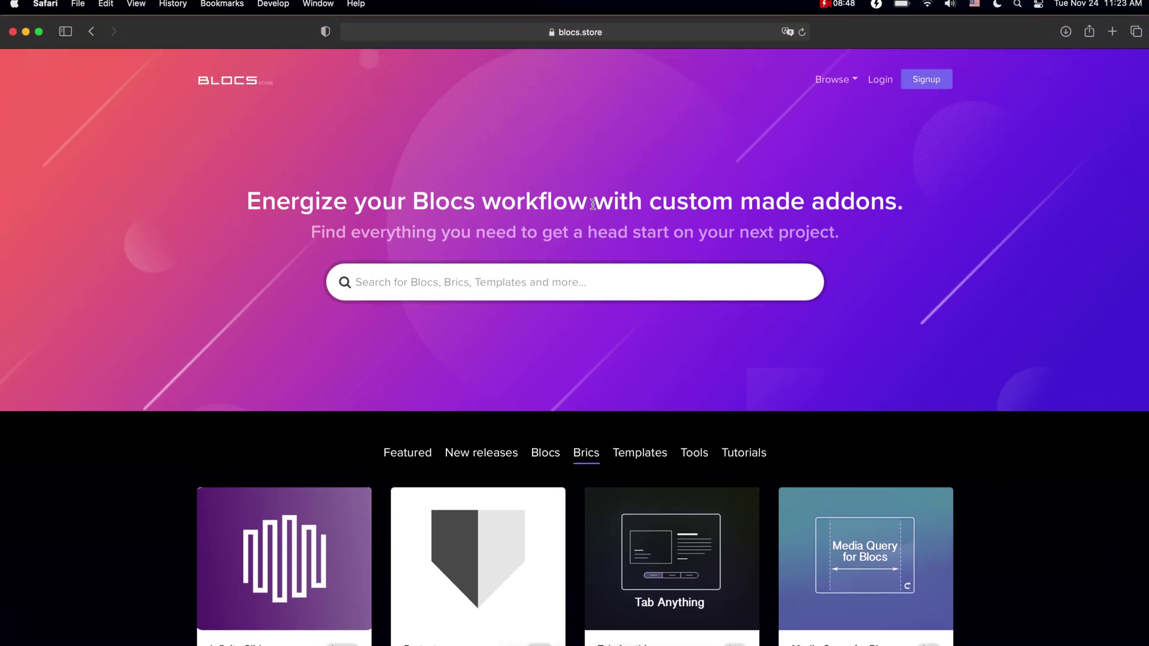
{"action": "key", "text": "super+Tab"}
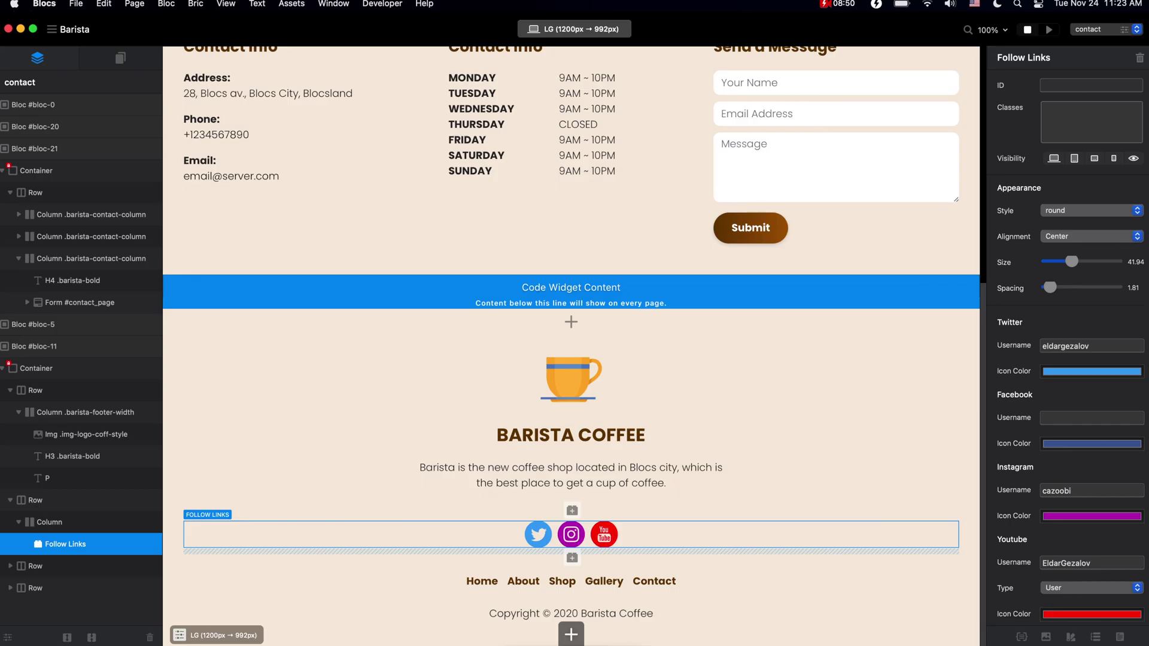
{"action": "left_click", "coordinate": [598, 436]}
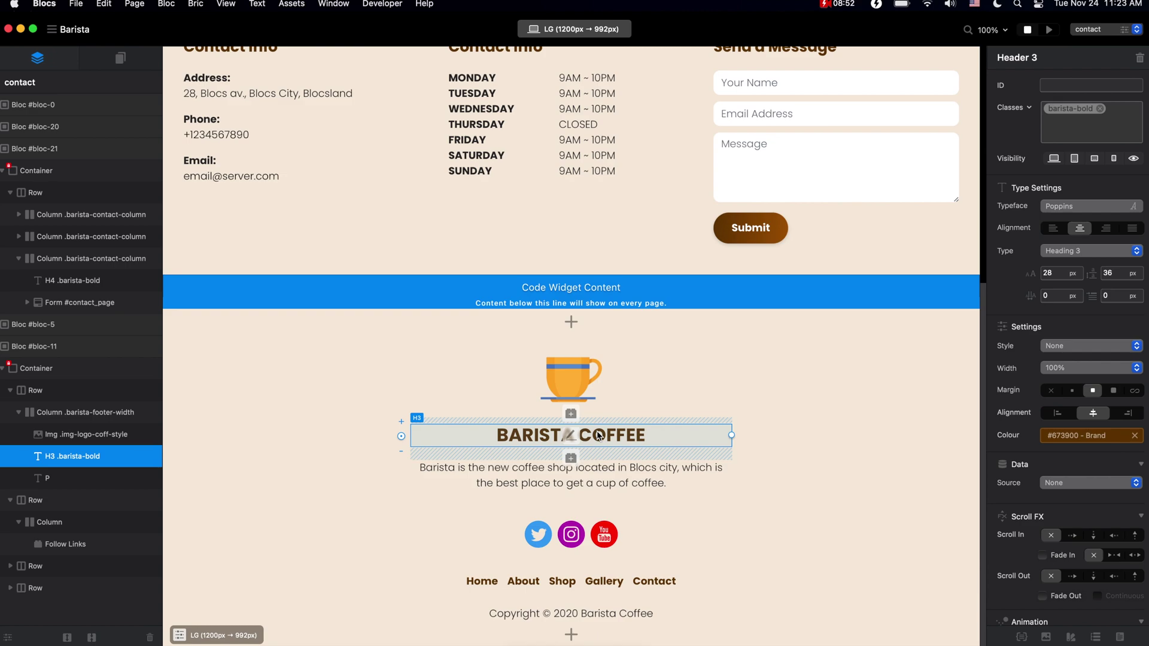